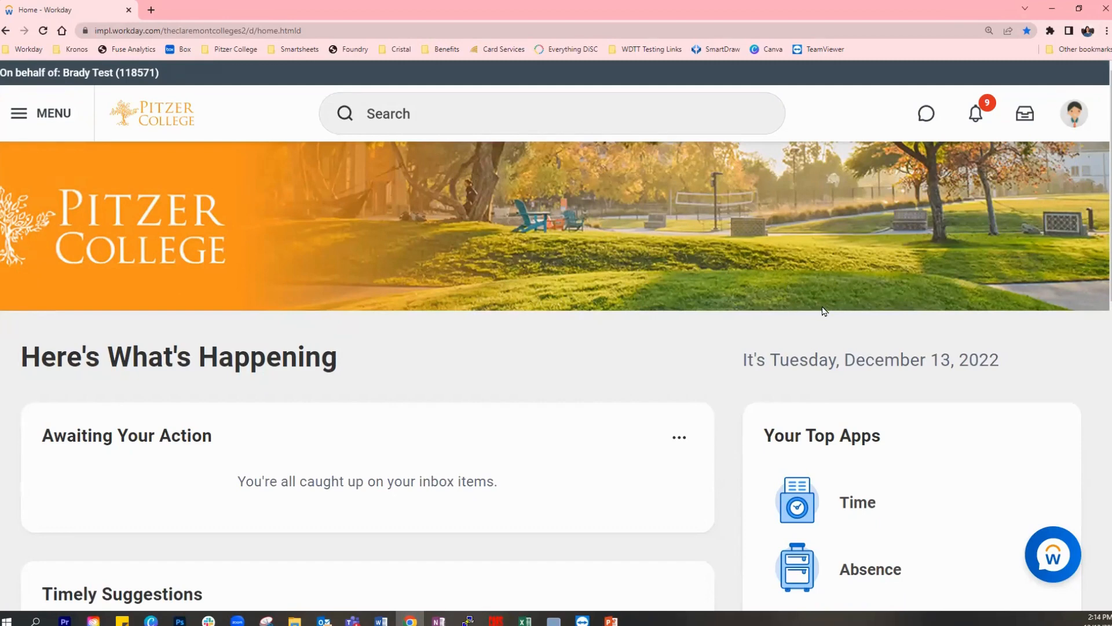
- Open the Absence app from the home page's top apps and return to the home page
{"action": "scroll", "coordinate": [825, 311], "scroll_direction": "down", "scroll_amount": 1}
{"action": "scroll", "coordinate": [825, 306], "scroll_direction": "down", "scroll_amount": 1}
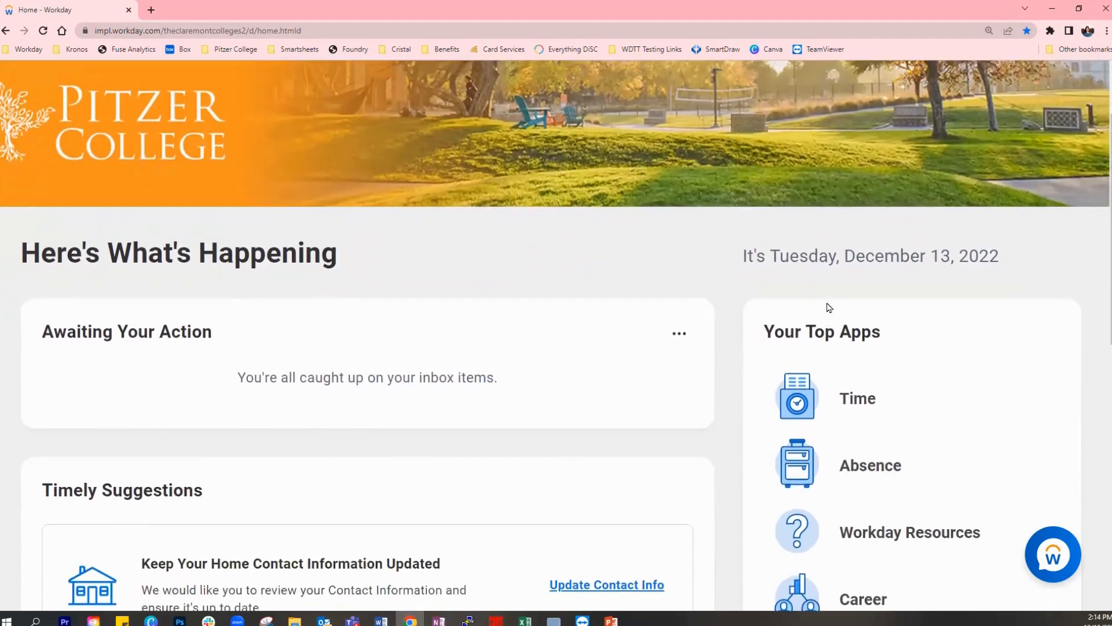
{"action": "scroll", "coordinate": [829, 307], "scroll_direction": "up", "scroll_amount": 1}
{"action": "scroll", "coordinate": [927, 342], "scroll_direction": "down", "scroll_amount": 2}
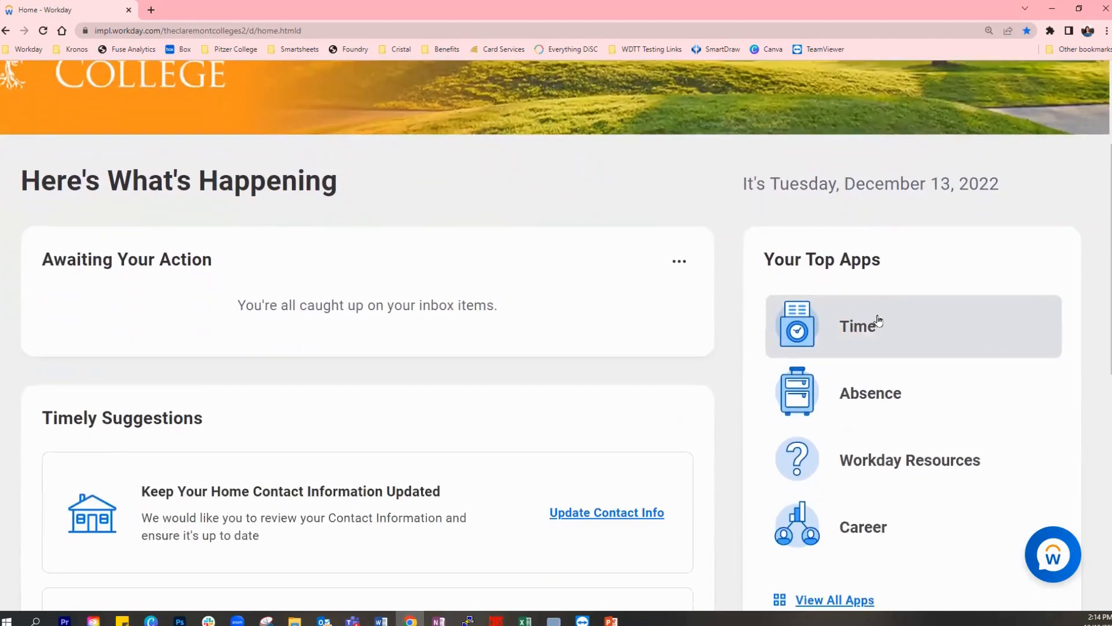
{"action": "scroll", "coordinate": [1089, 329], "scroll_direction": "down", "scroll_amount": 2}
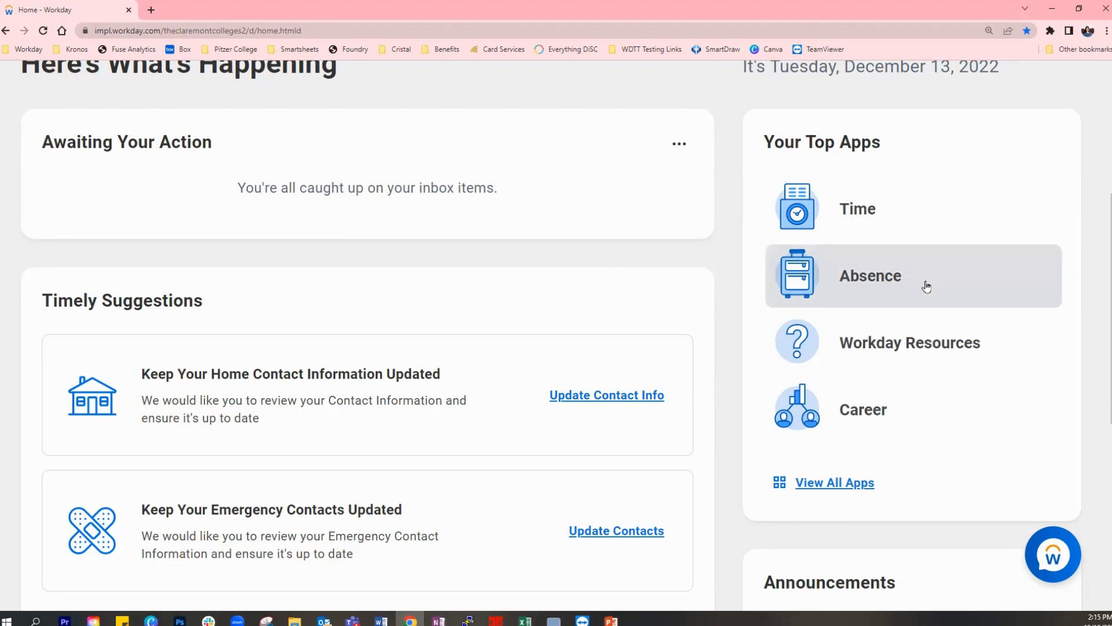
{"action": "left_click", "coordinate": [874, 285]}
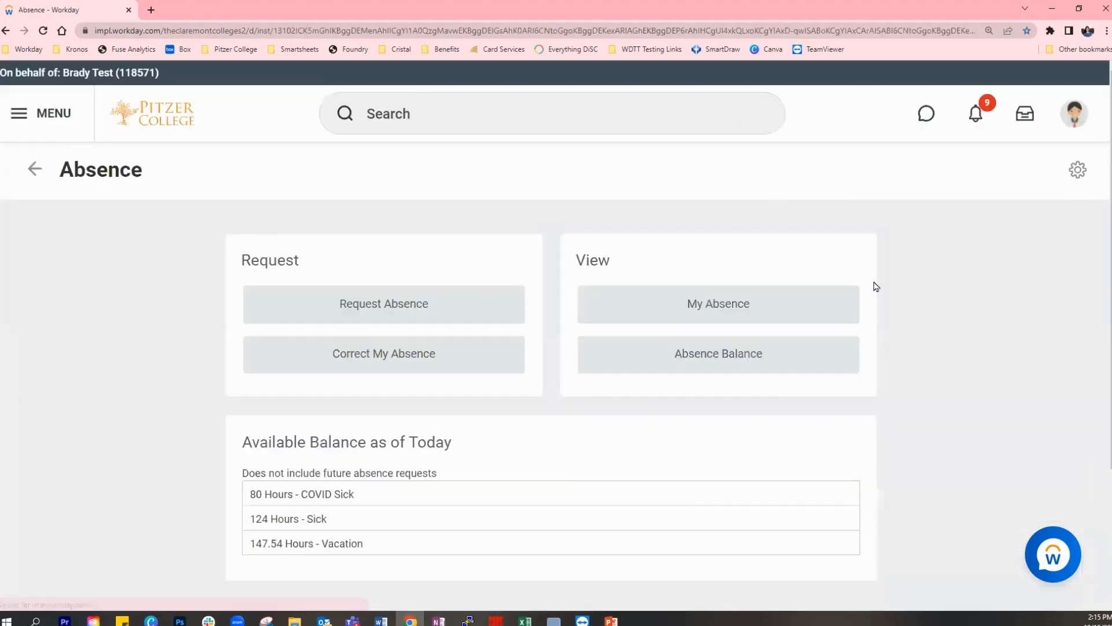
{"action": "left_click", "coordinate": [34, 169]}
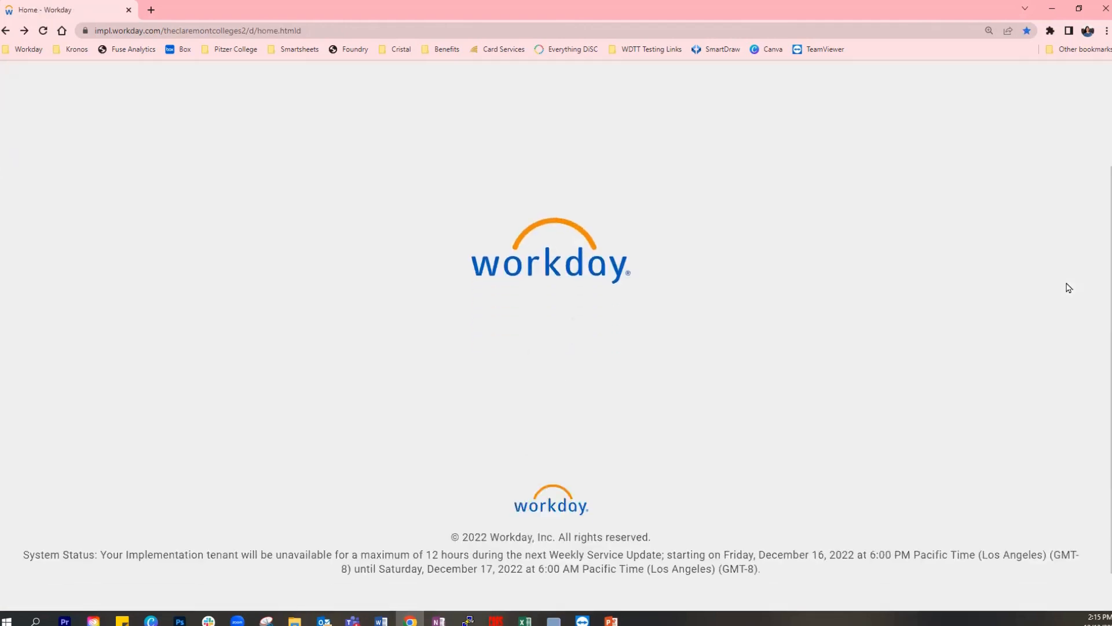
- Look at the Workday Resources page from the top apps and go back to the home page
{"action": "scroll", "coordinate": [1069, 287], "scroll_direction": "up", "scroll_amount": 7}
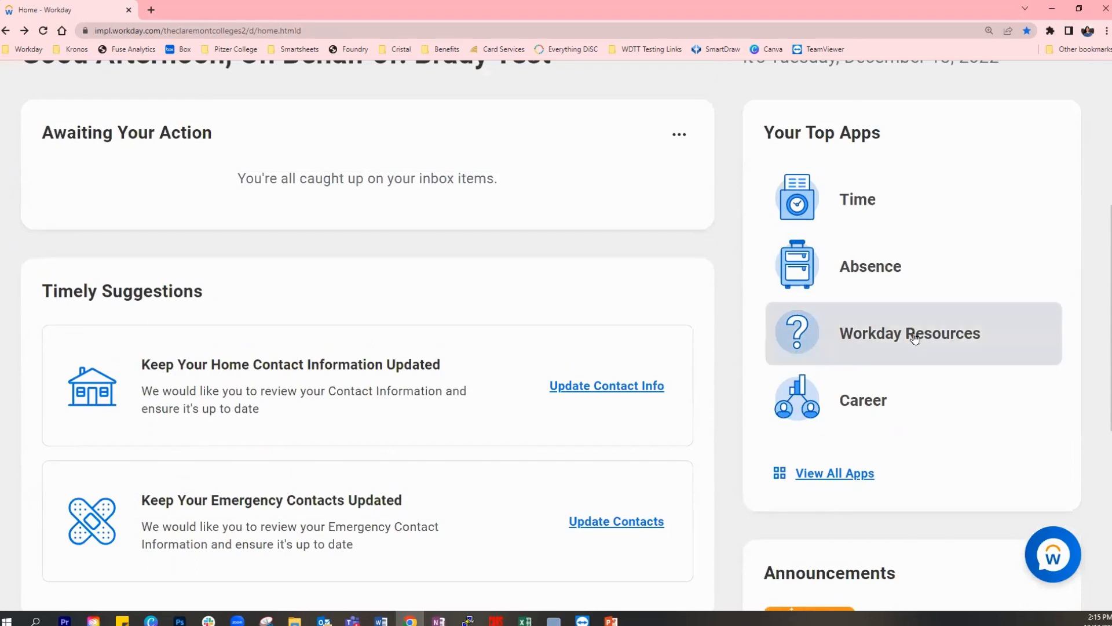
{"action": "left_click", "coordinate": [967, 340]}
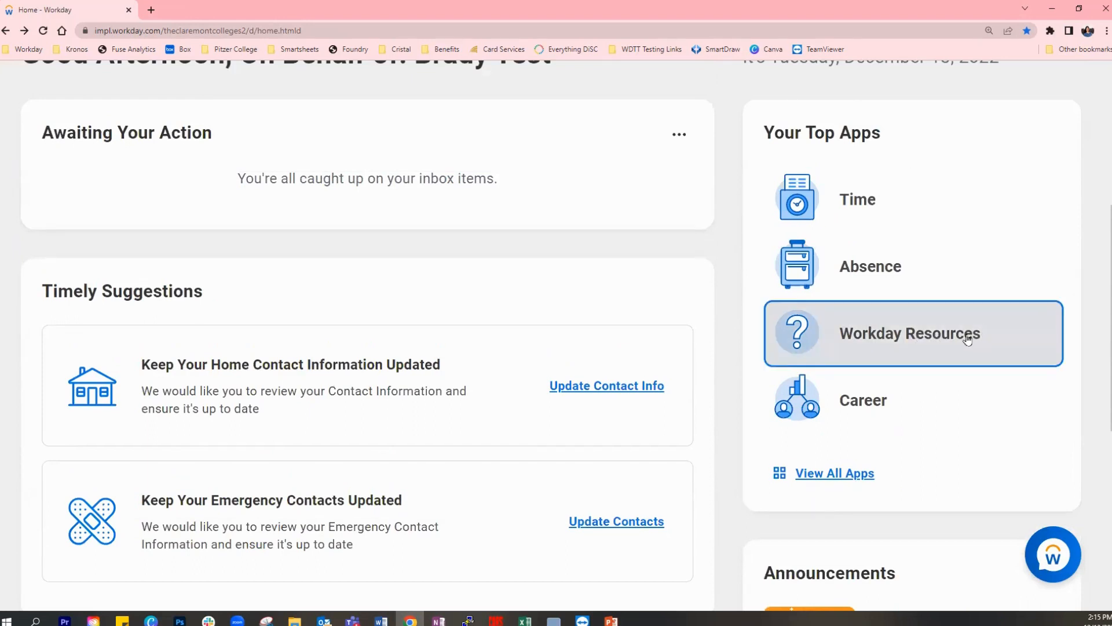
{"action": "scroll", "coordinate": [1071, 320], "scroll_direction": "down", "scroll_amount": 1}
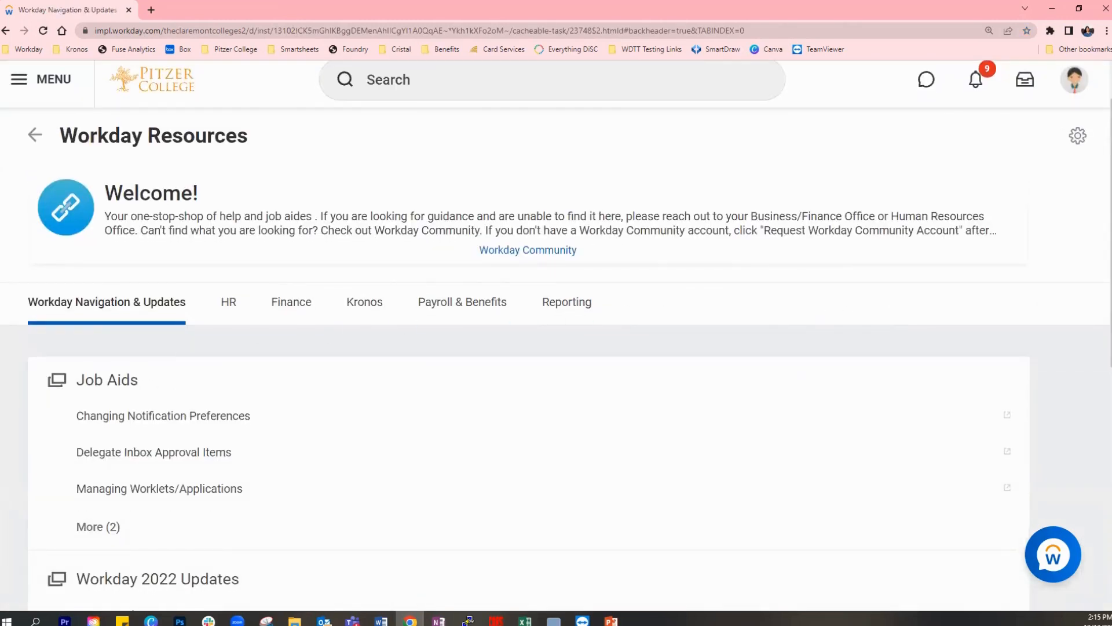
{"action": "left_click", "coordinate": [34, 135]}
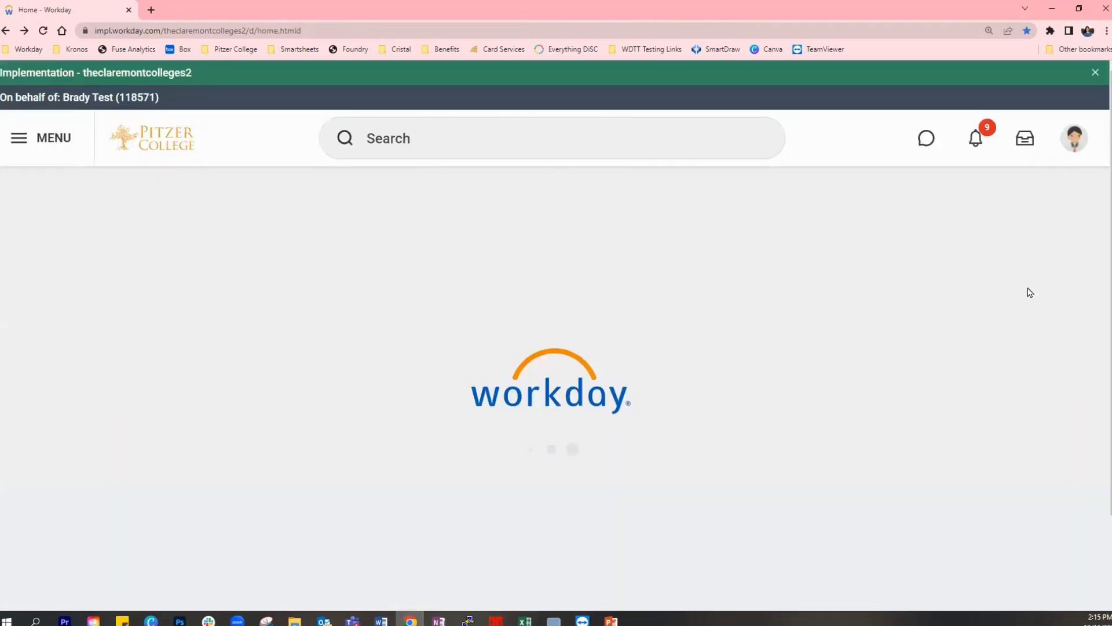
- Open the Absence app and start an absence request to bring up the absence calendar
{"action": "scroll", "coordinate": [1028, 293], "scroll_direction": "down", "scroll_amount": 1}
{"action": "scroll", "coordinate": [1026, 293], "scroll_direction": "down", "scroll_amount": 2}
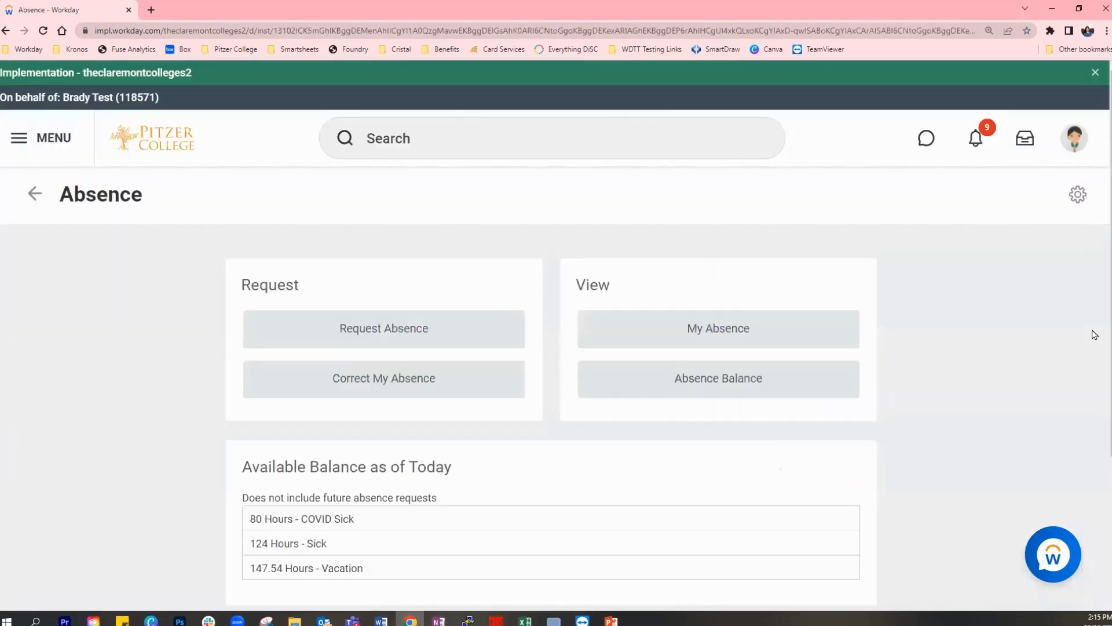
{"action": "scroll", "coordinate": [1095, 334], "scroll_direction": "down", "scroll_amount": 1}
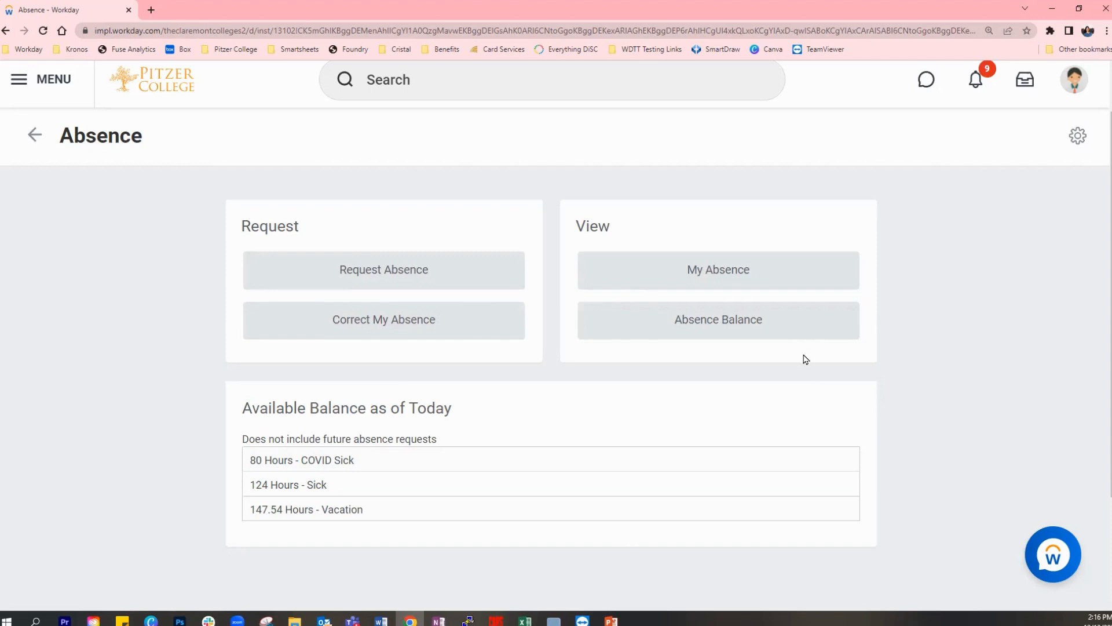
{"action": "left_click", "coordinate": [366, 276]}
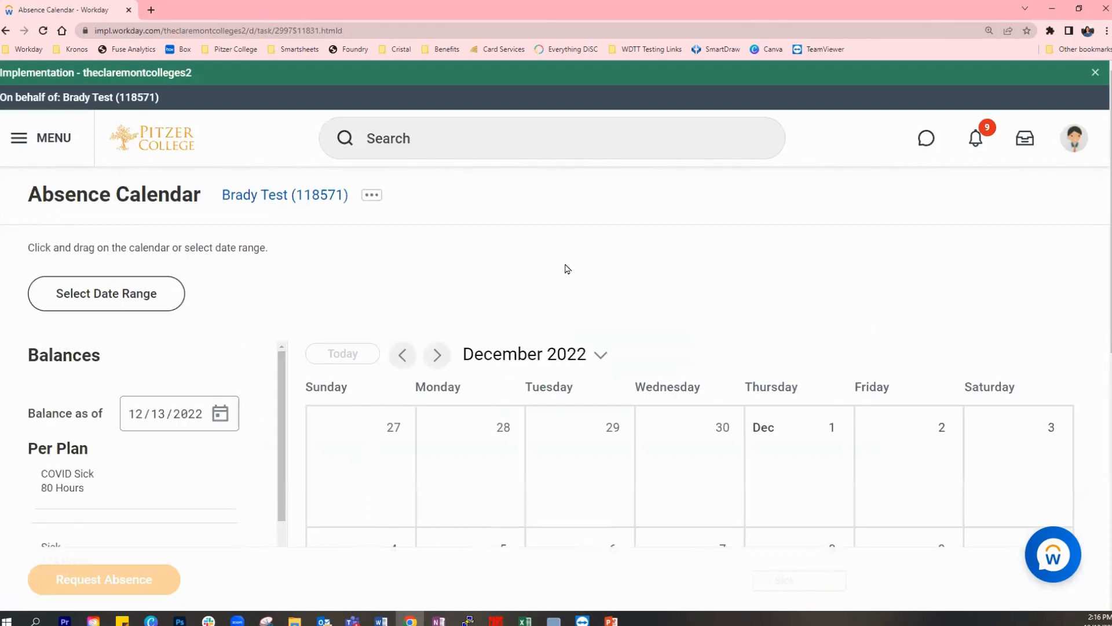
- Set the balance date on the absence calendar to 04/01/2023
{"action": "scroll", "coordinate": [1103, 293], "scroll_direction": "down", "scroll_amount": 3}
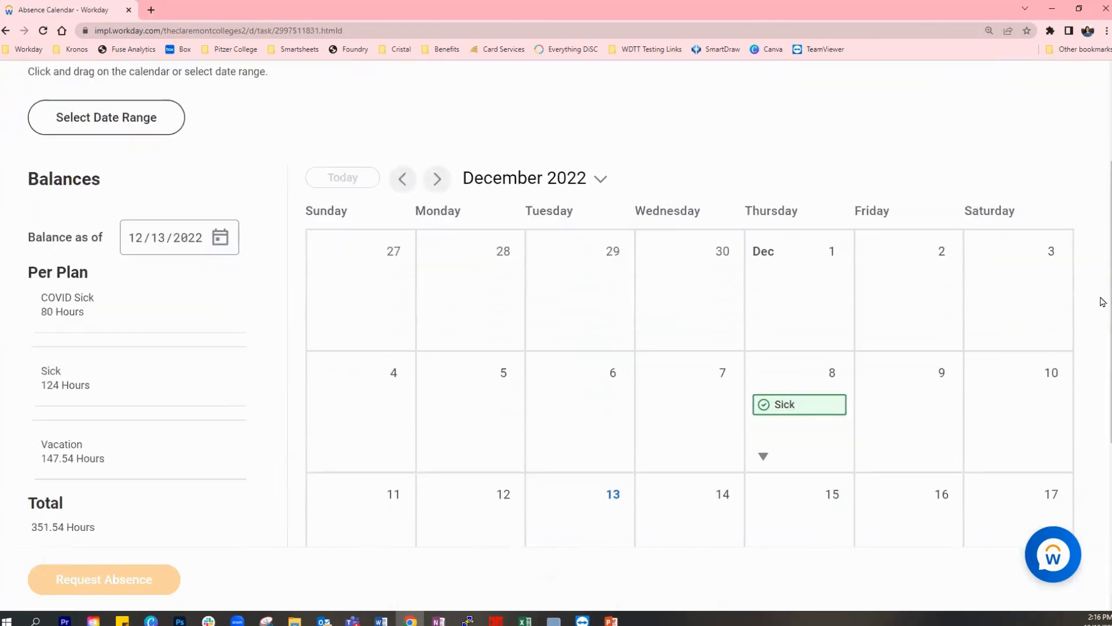
{"action": "scroll", "coordinate": [1099, 301], "scroll_direction": "down", "scroll_amount": 1}
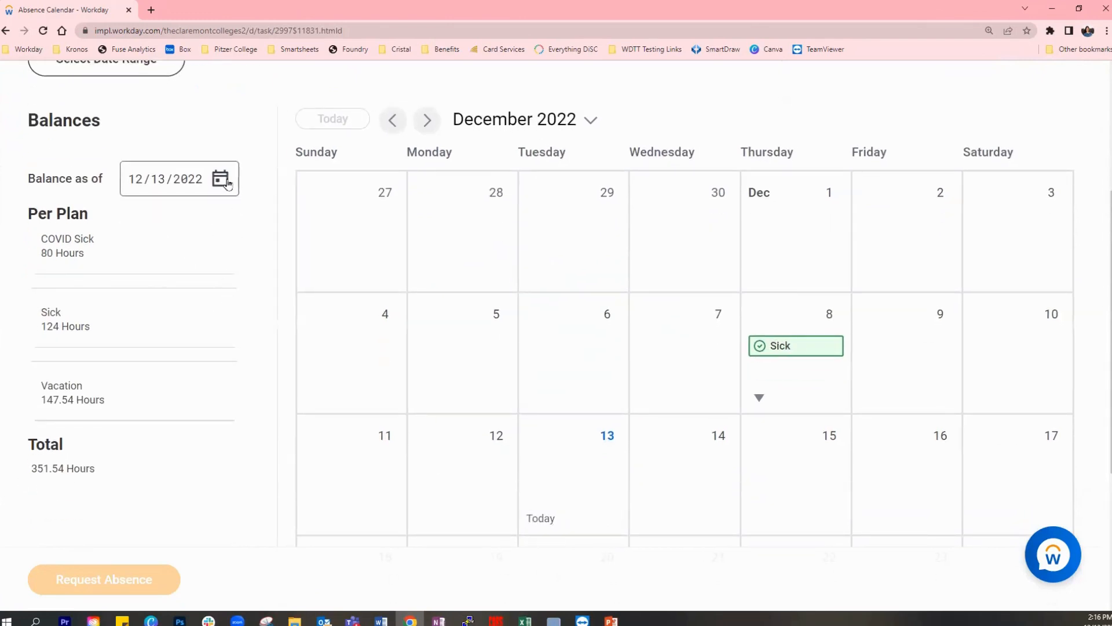
{"action": "left_click", "coordinate": [228, 184]}
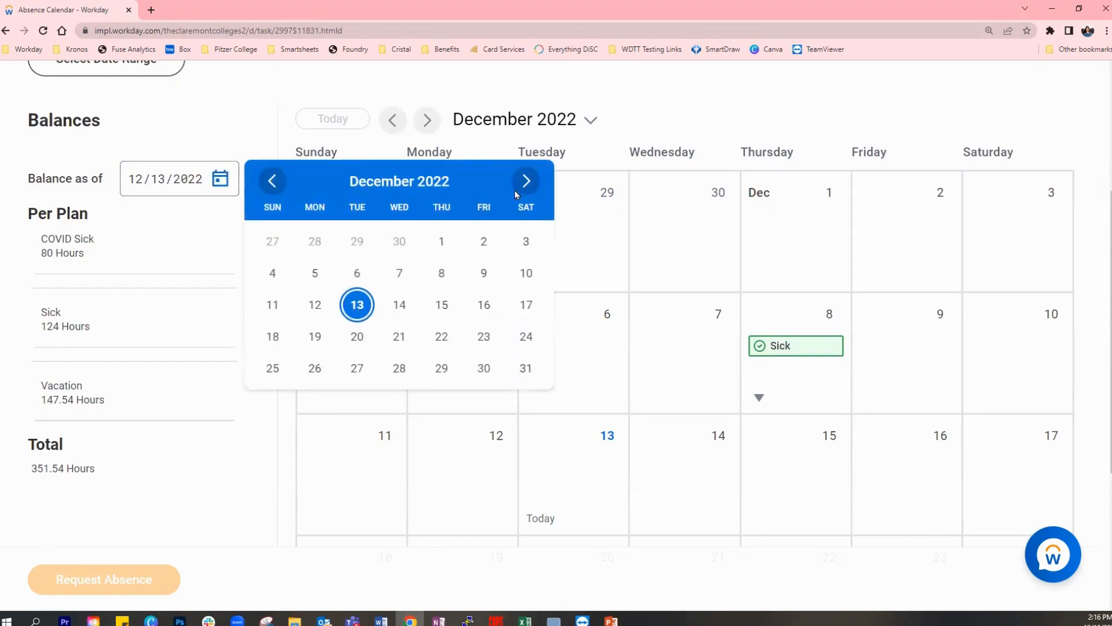
{"action": "left_click", "coordinate": [528, 184]}
{"action": "left_click", "coordinate": [527, 184]}
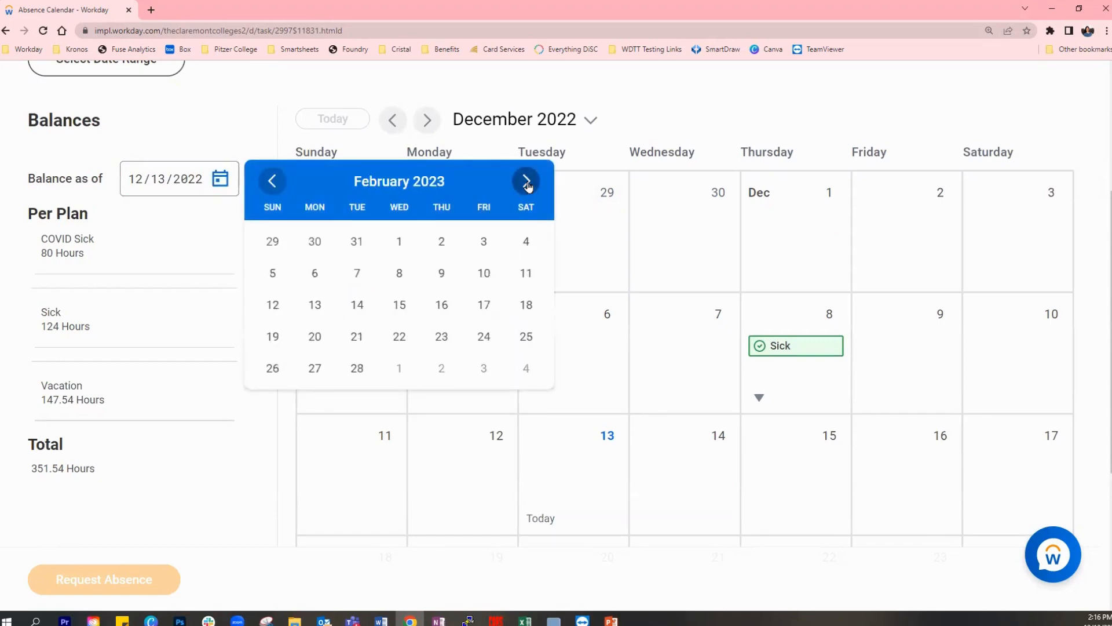
{"action": "left_click", "coordinate": [528, 184]}
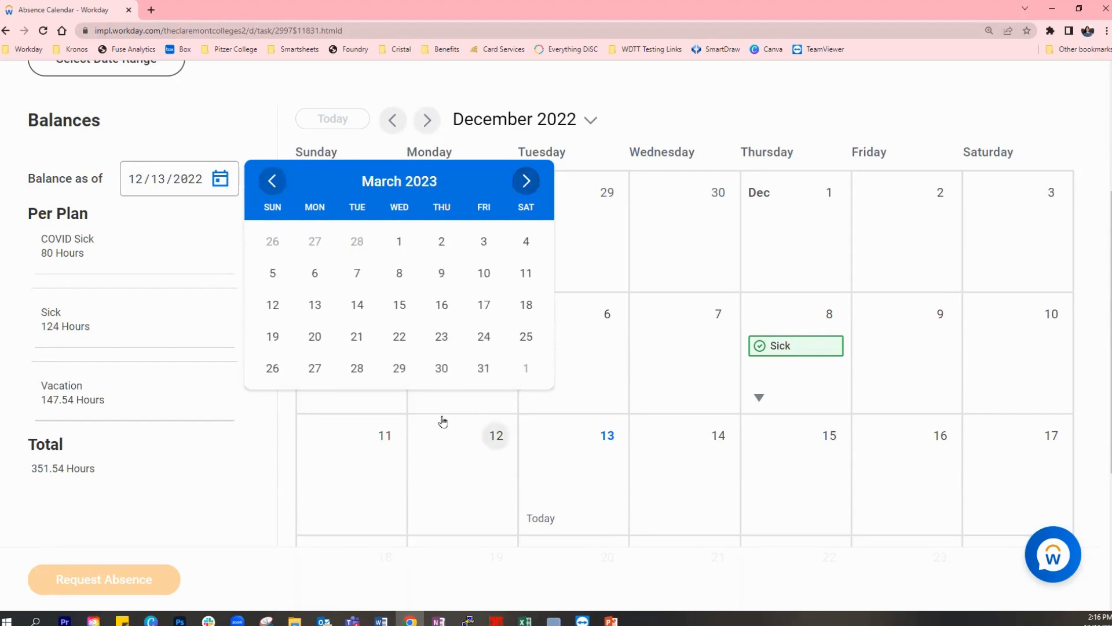
{"action": "left_click", "coordinate": [527, 373]}
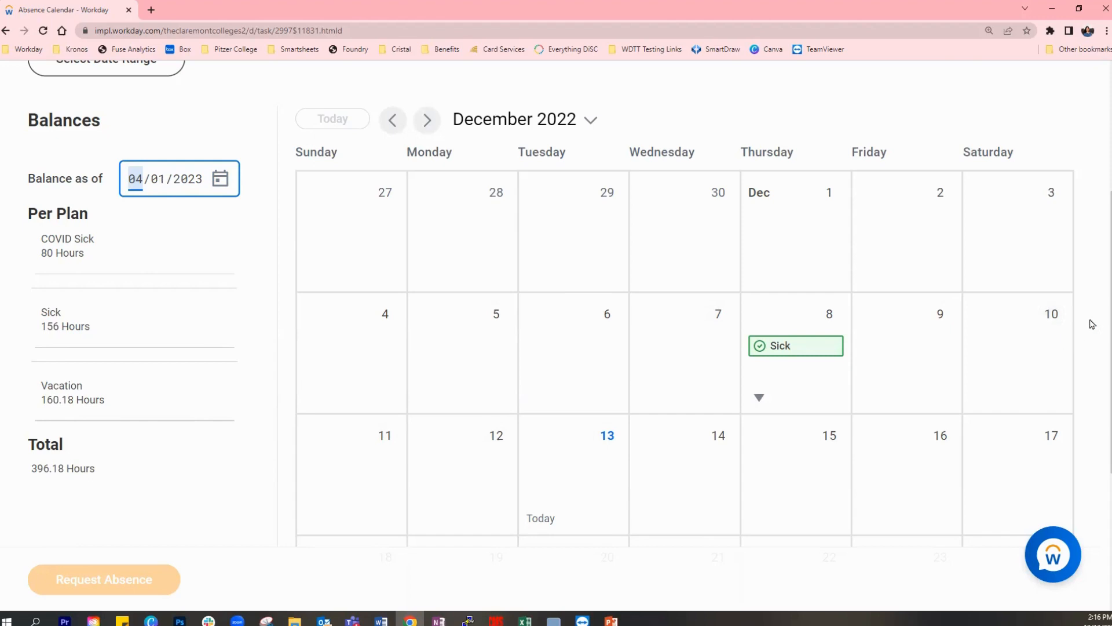
- Browse the absence calendar to January 2023, check the year choices, and return to December 2022
{"action": "left_click", "coordinate": [427, 121]}
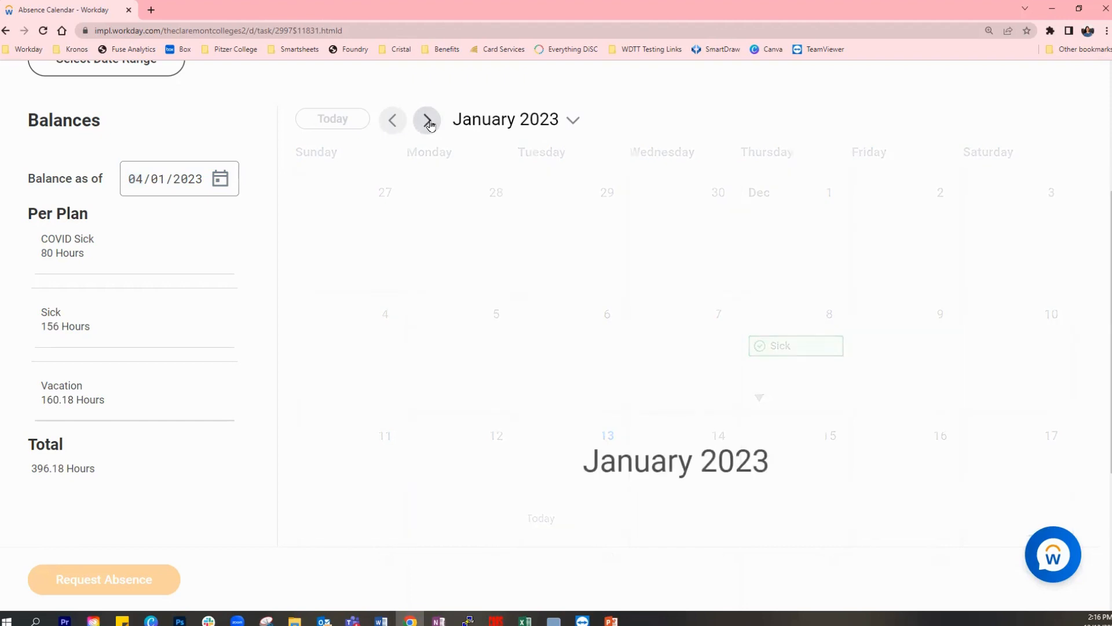
{"action": "left_click", "coordinate": [507, 119]}
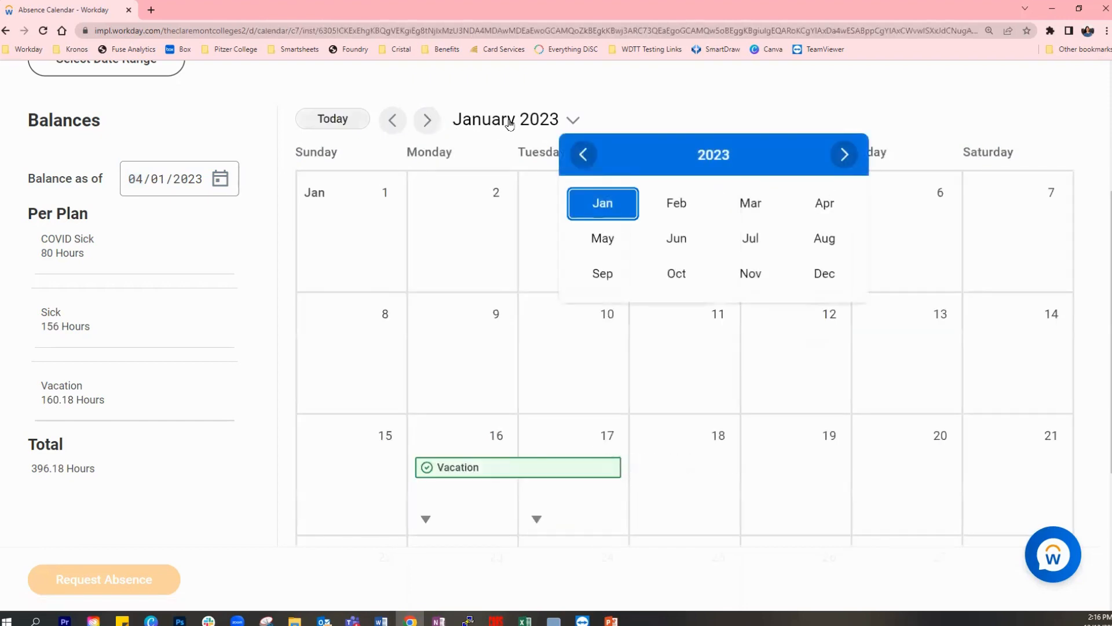
{"action": "left_click", "coordinate": [845, 154]}
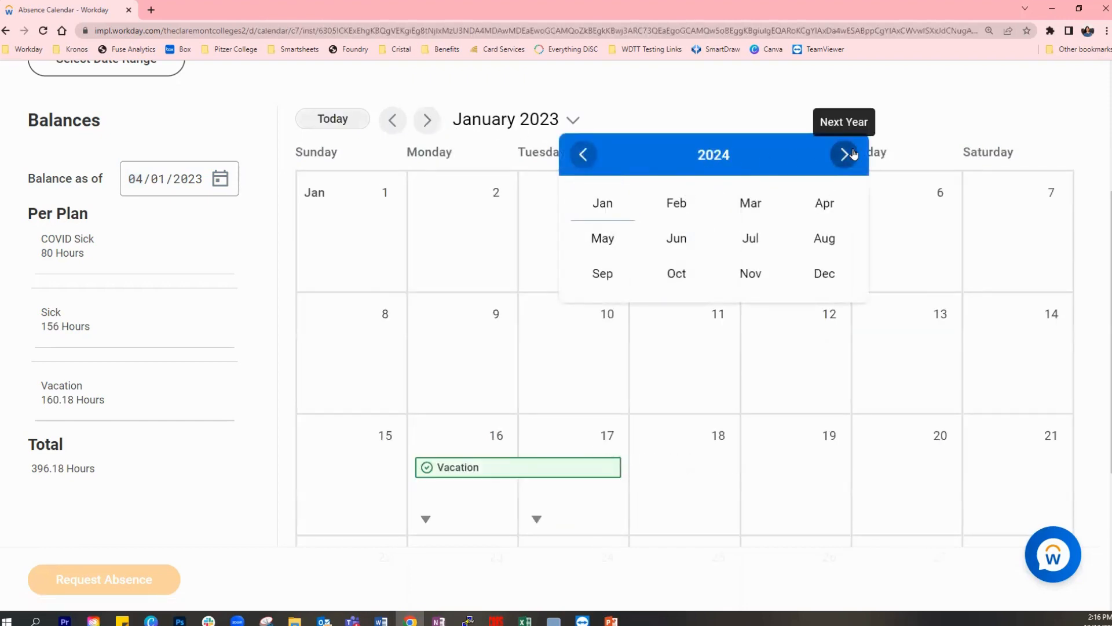
{"action": "left_click", "coordinate": [583, 154]}
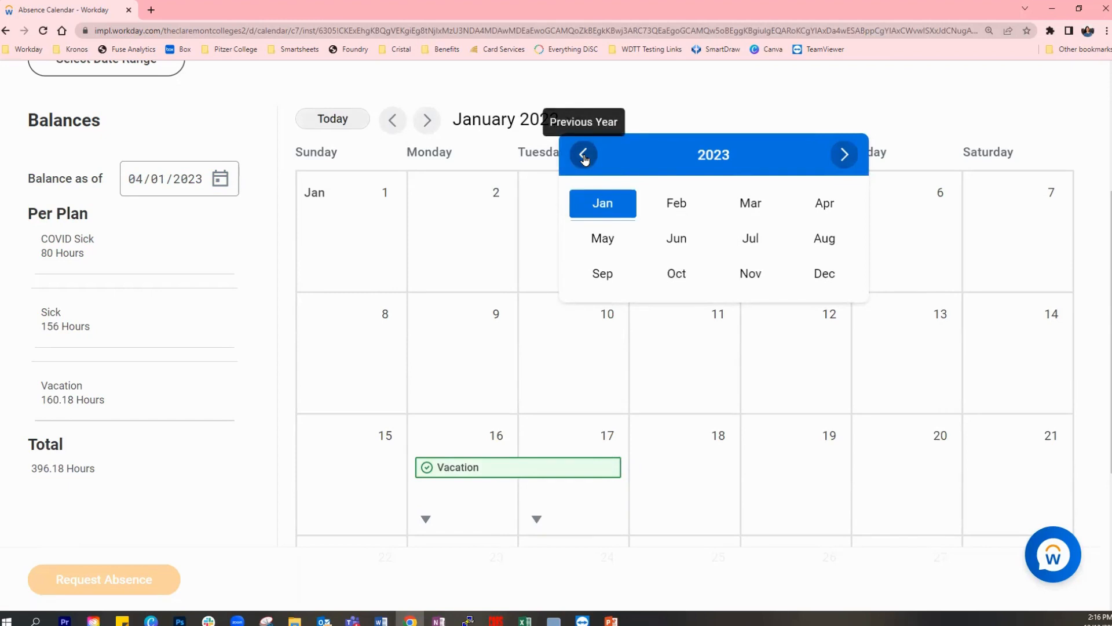
{"action": "left_click", "coordinate": [392, 120]}
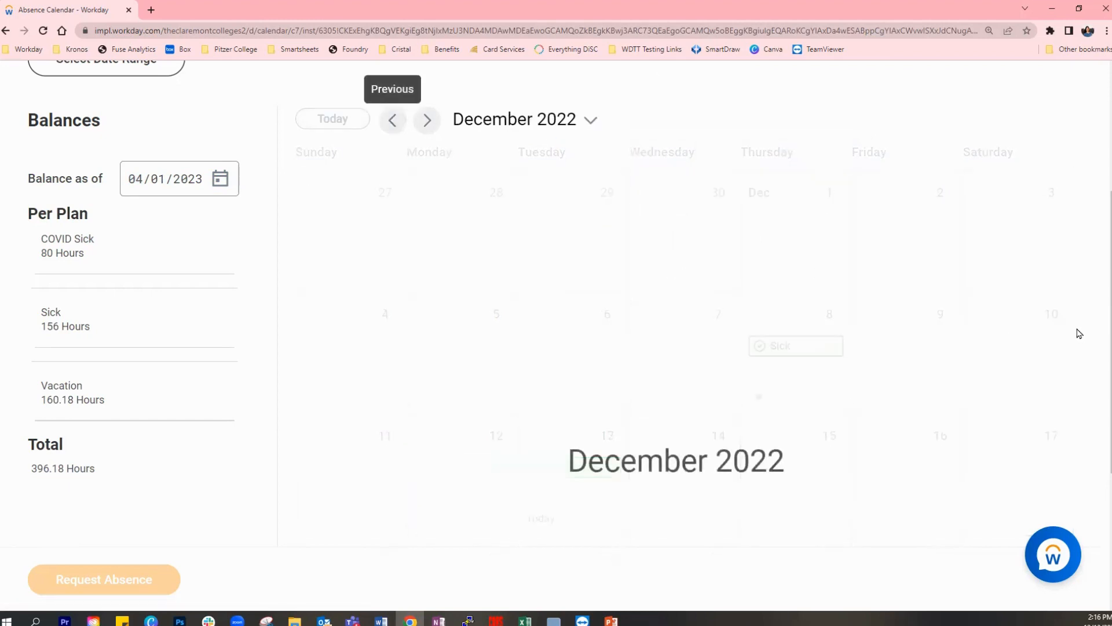
- Select Friday, December 9, 2022 in the absence calendar as the day off
{"action": "scroll", "coordinate": [870, 318], "scroll_direction": "down", "scroll_amount": 1}
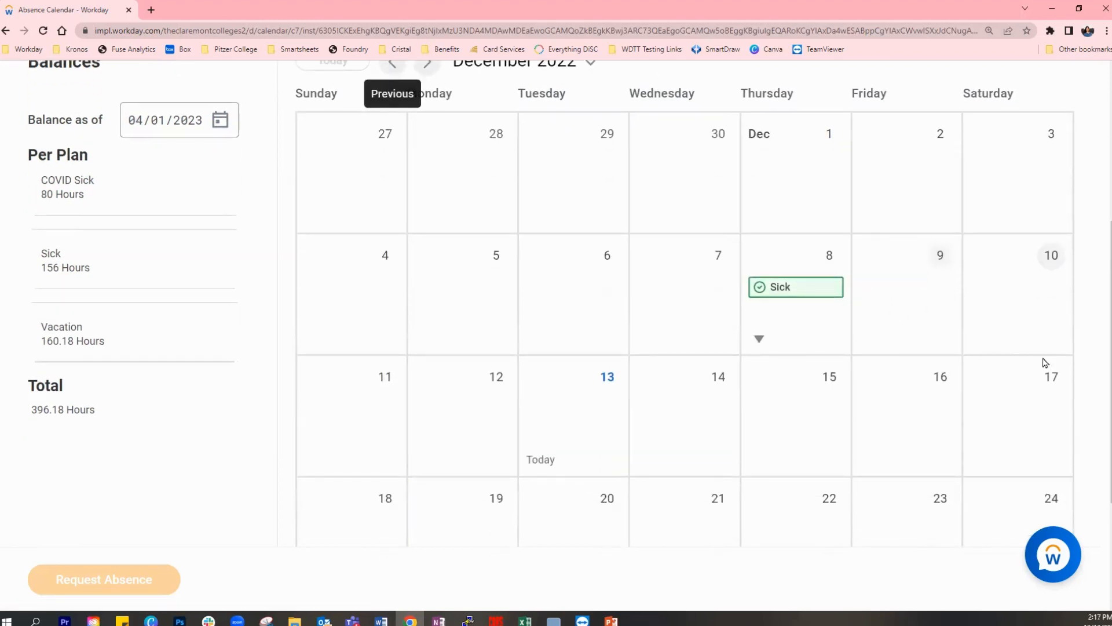
{"action": "scroll", "coordinate": [1053, 367], "scroll_direction": "up", "scroll_amount": 1}
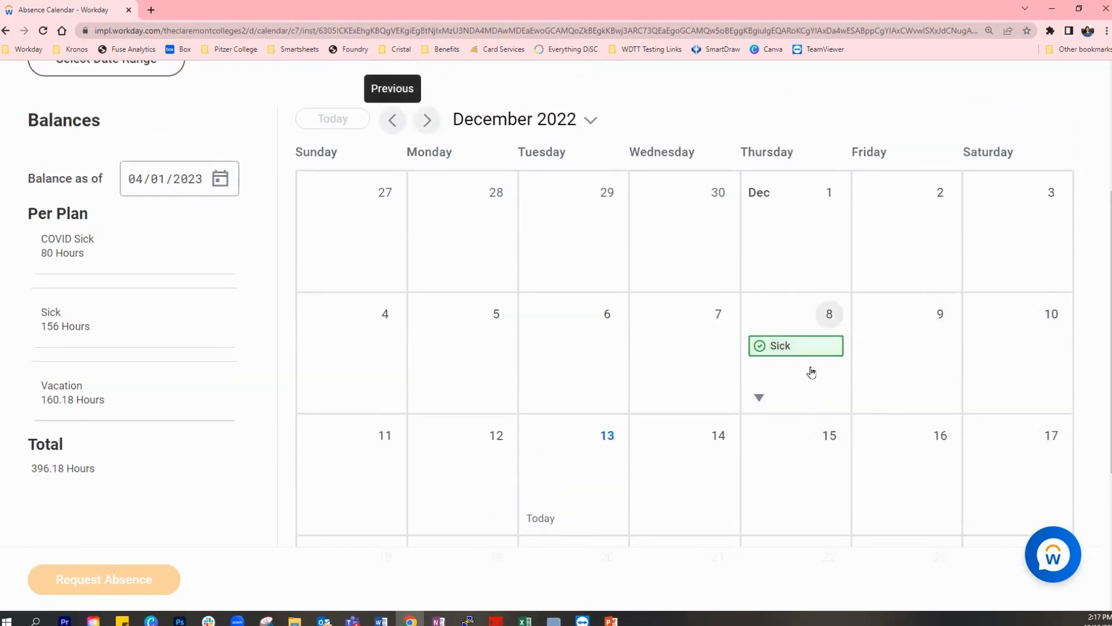
{"action": "mouse_move", "coordinate": [810, 354]}
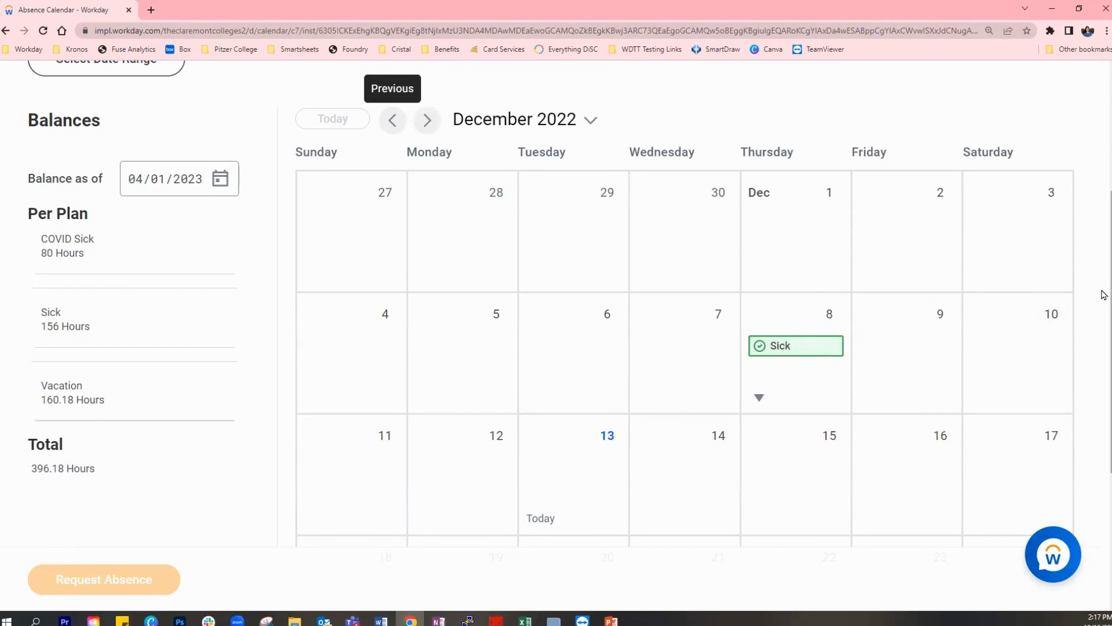
{"action": "left_click", "coordinate": [914, 357]}
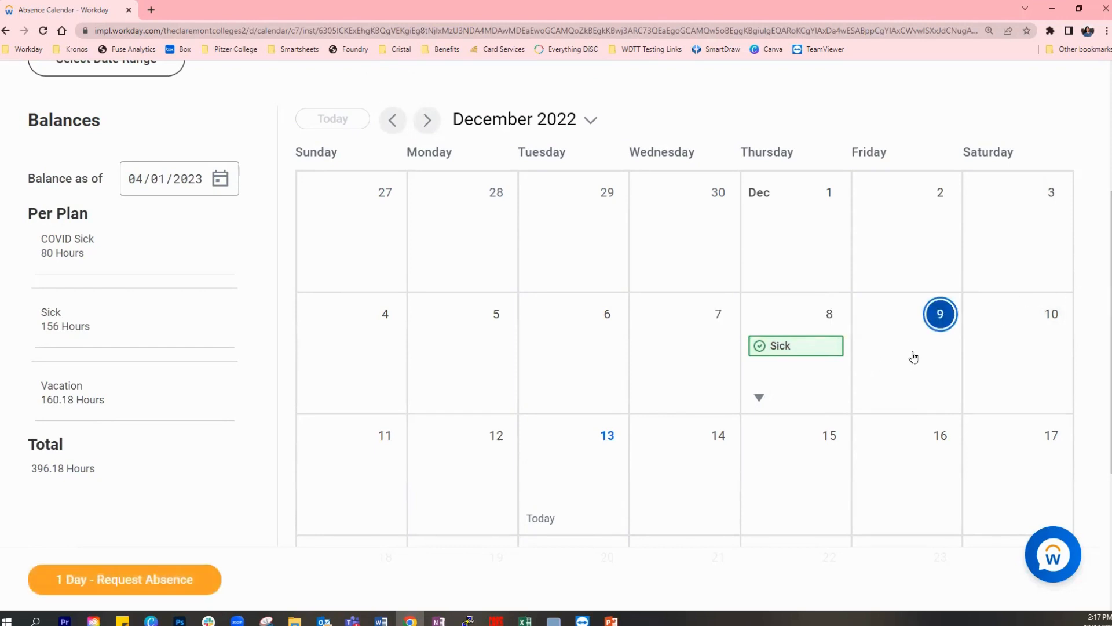
- Add December 12 through 15 to the selected days and deselect those four days again
{"action": "left_click", "coordinate": [475, 477]}
{"action": "left_click", "coordinate": [603, 476]}
{"action": "left_click", "coordinate": [666, 469]}
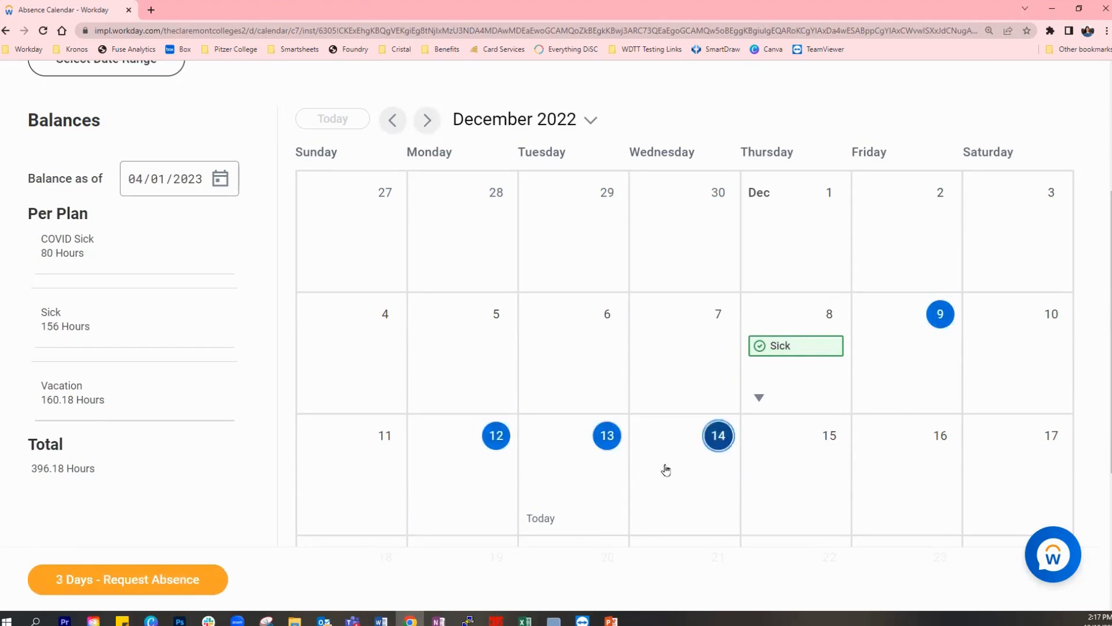
{"action": "left_click", "coordinate": [804, 471]}
{"action": "left_click", "coordinate": [804, 471]}
{"action": "left_click", "coordinate": [697, 483]}
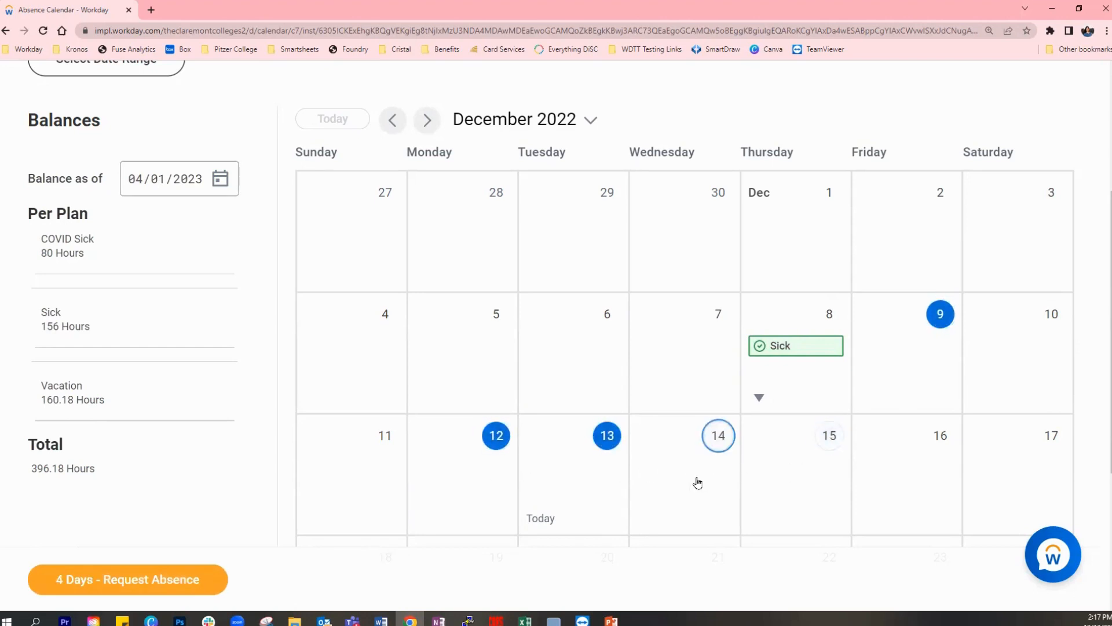
{"action": "left_click", "coordinate": [602, 474]}
{"action": "left_click", "coordinate": [459, 476]}
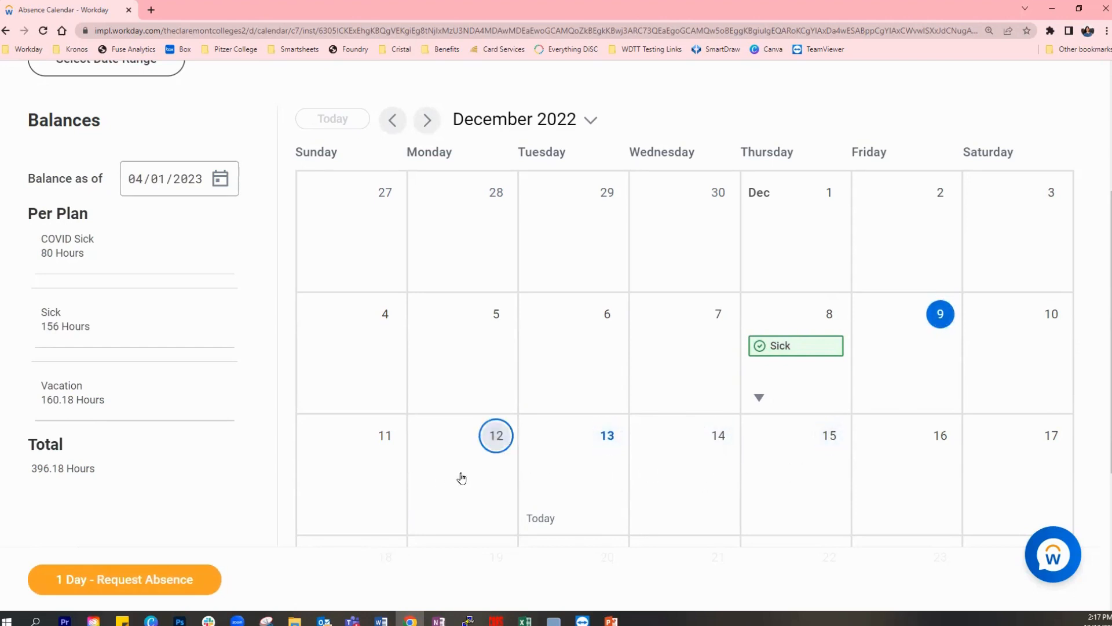
- Request an absence for the selected day and set its type to Vacation under Time Off Request
{"action": "left_click", "coordinate": [149, 588]}
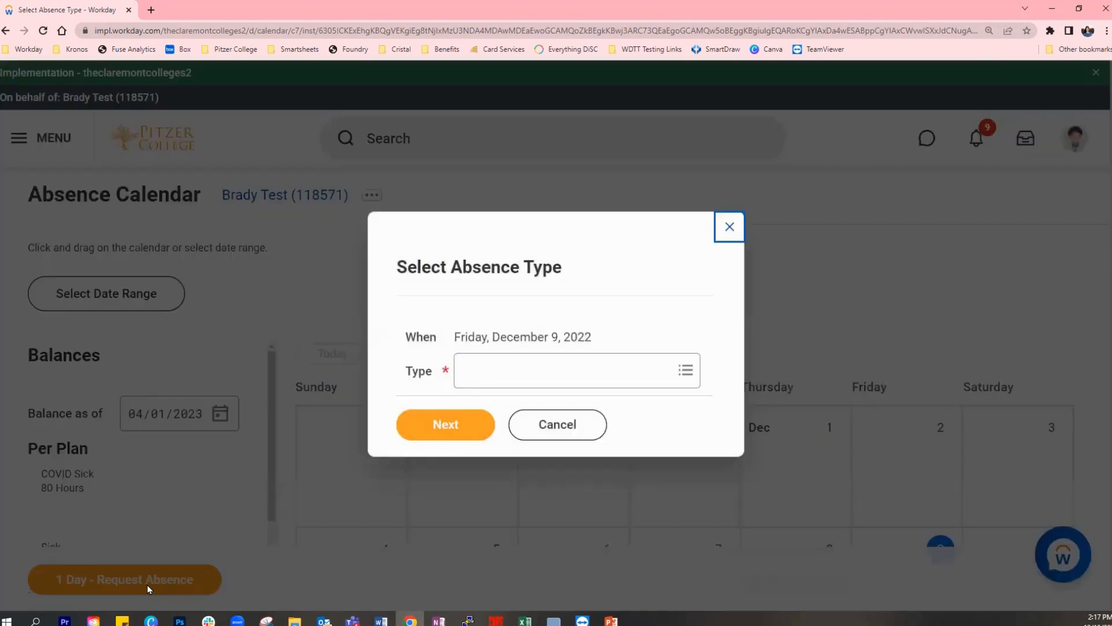
{"action": "left_click", "coordinate": [591, 379]}
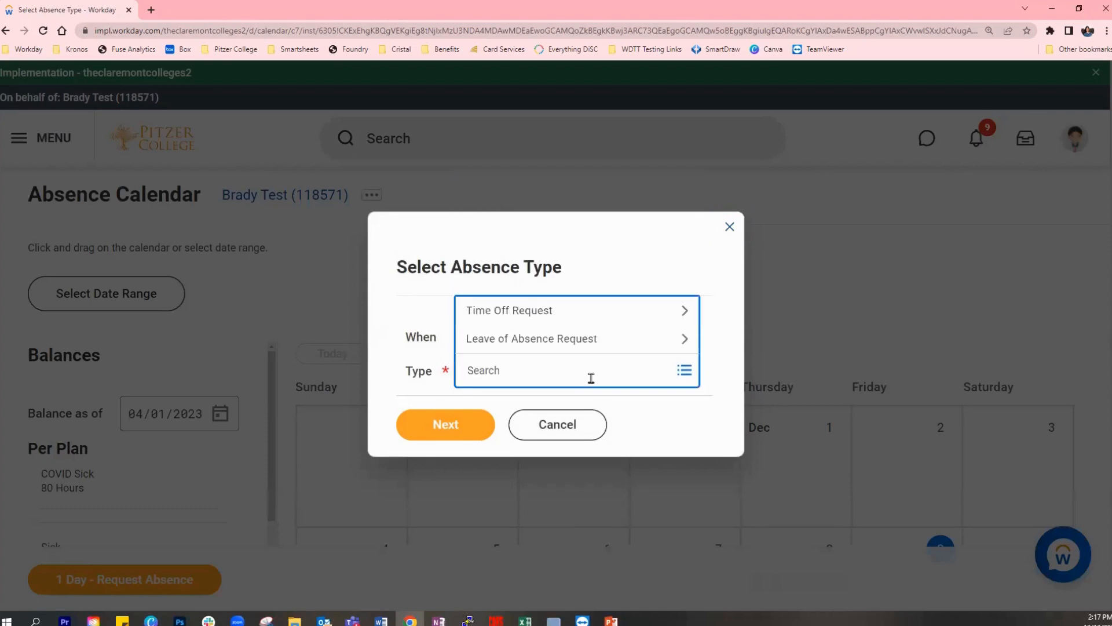
{"action": "left_click", "coordinate": [529, 312]}
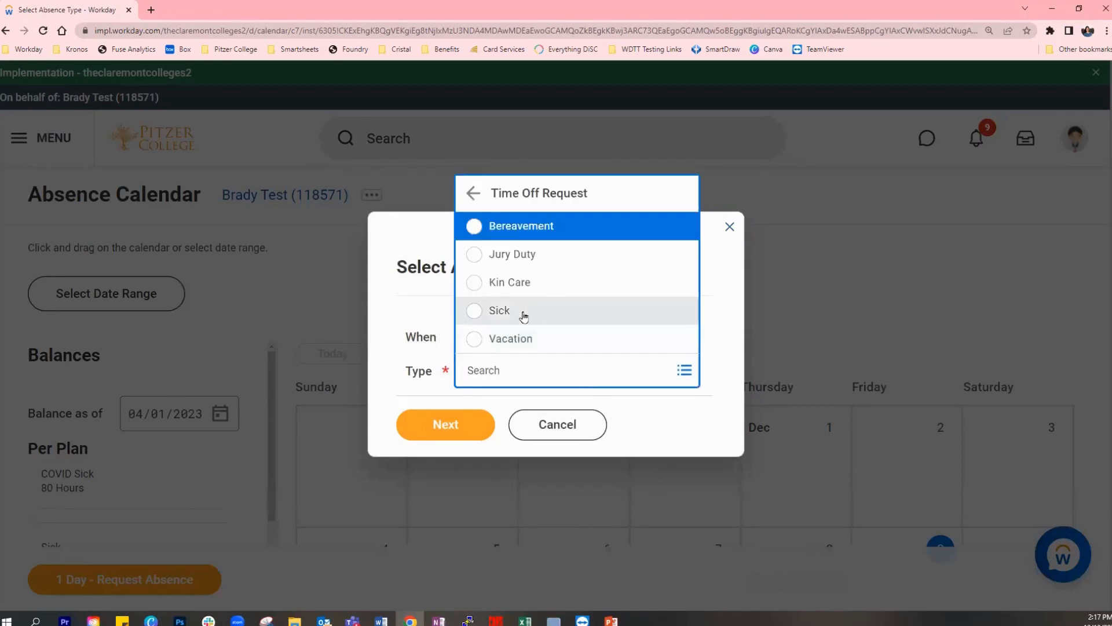
{"action": "left_click", "coordinate": [514, 342]}
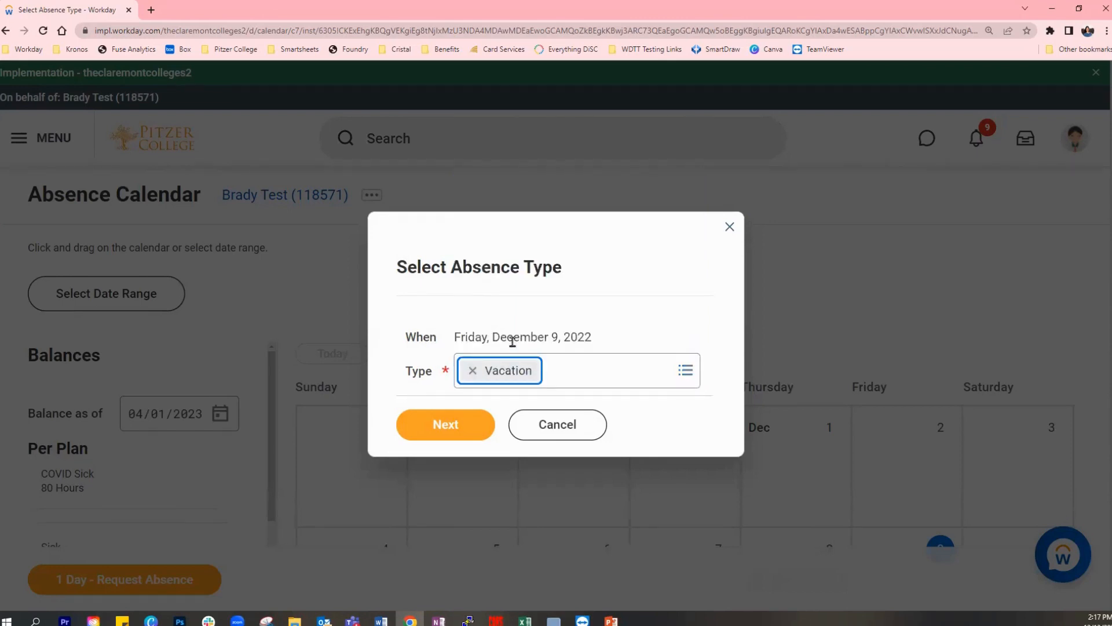
{"action": "left_click", "coordinate": [726, 301]}
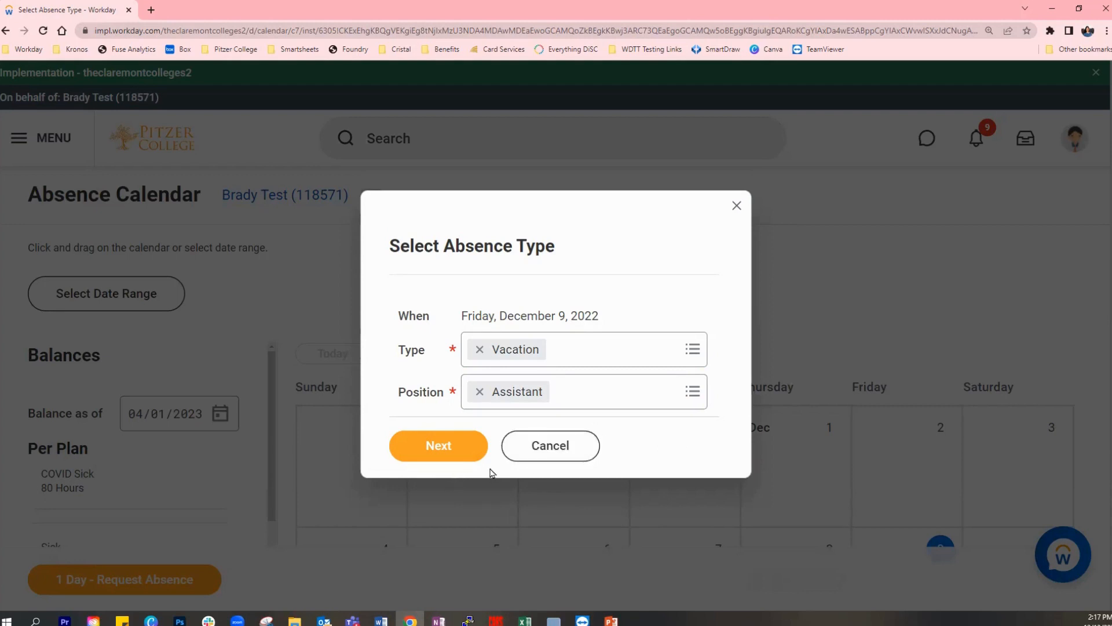
- Continue to the absence request form for the vacation day and review its contents
{"action": "left_click", "coordinate": [463, 458]}
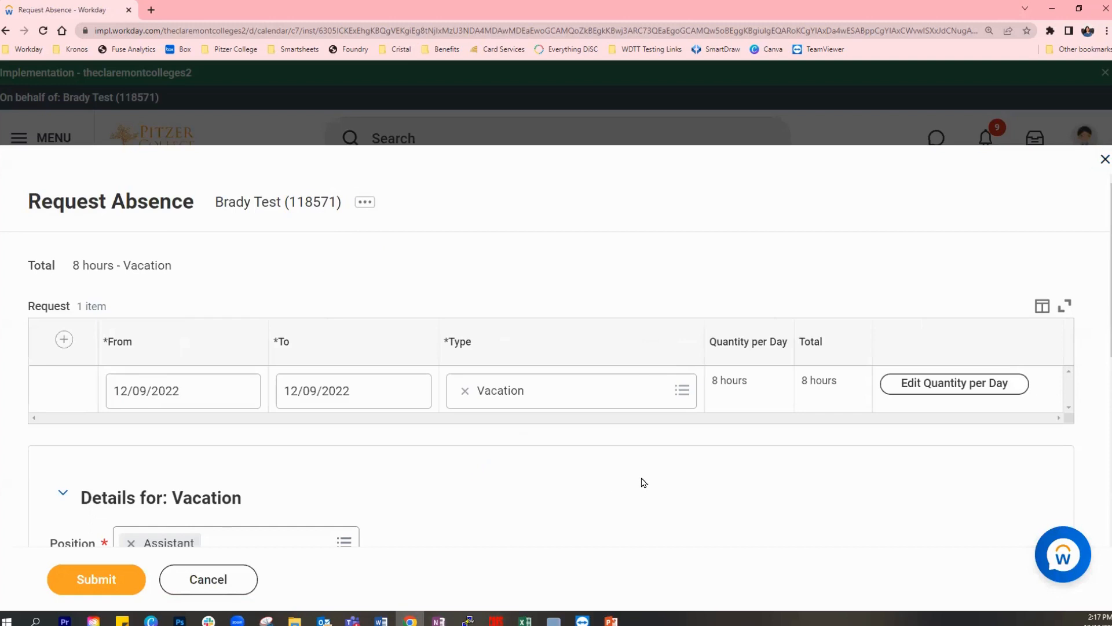
{"action": "scroll", "coordinate": [743, 468], "scroll_direction": "down", "scroll_amount": 2}
{"action": "scroll", "coordinate": [743, 468], "scroll_direction": "up", "scroll_amount": 1}
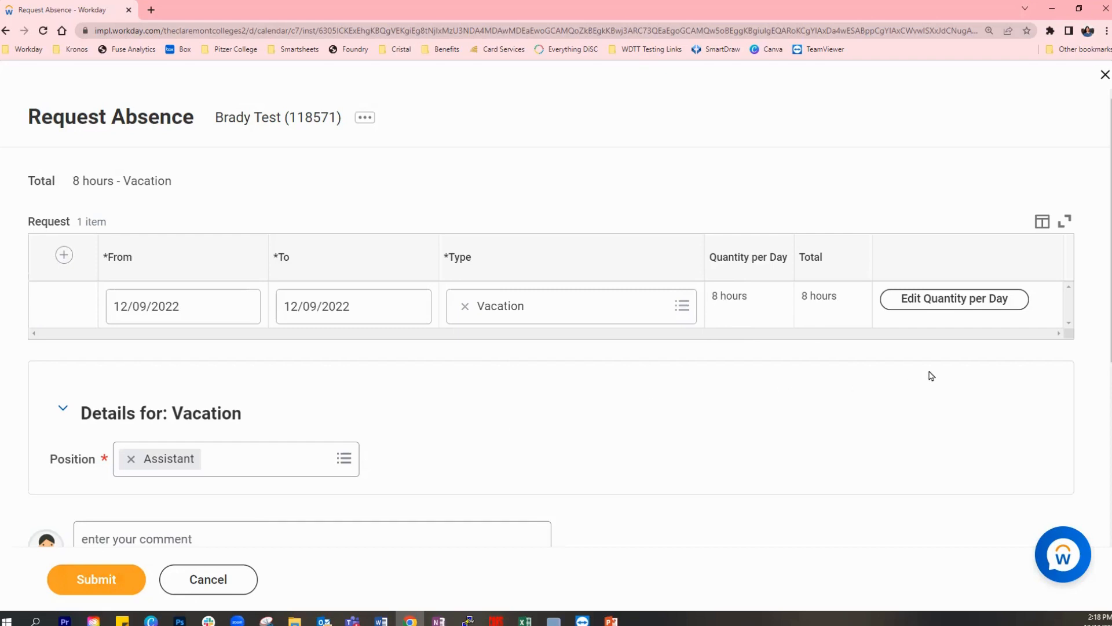
- Set the December 9 quantity per day to 4 hours in the absence request
{"action": "left_click", "coordinate": [937, 312]}
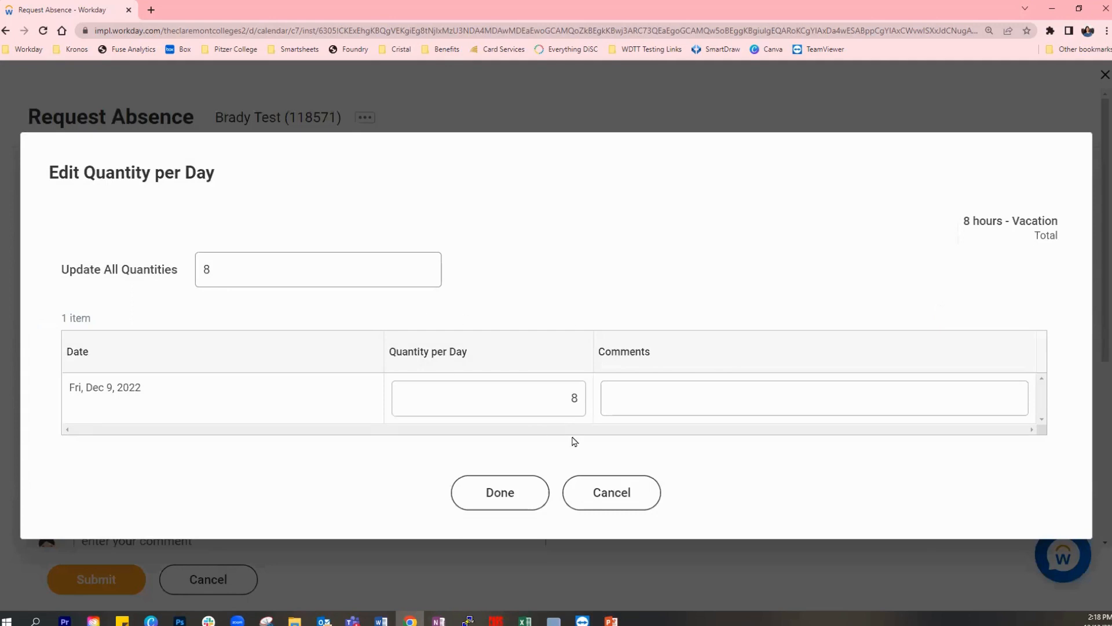
{"action": "left_click", "coordinate": [572, 400]}
{"action": "type", "text": "4"}
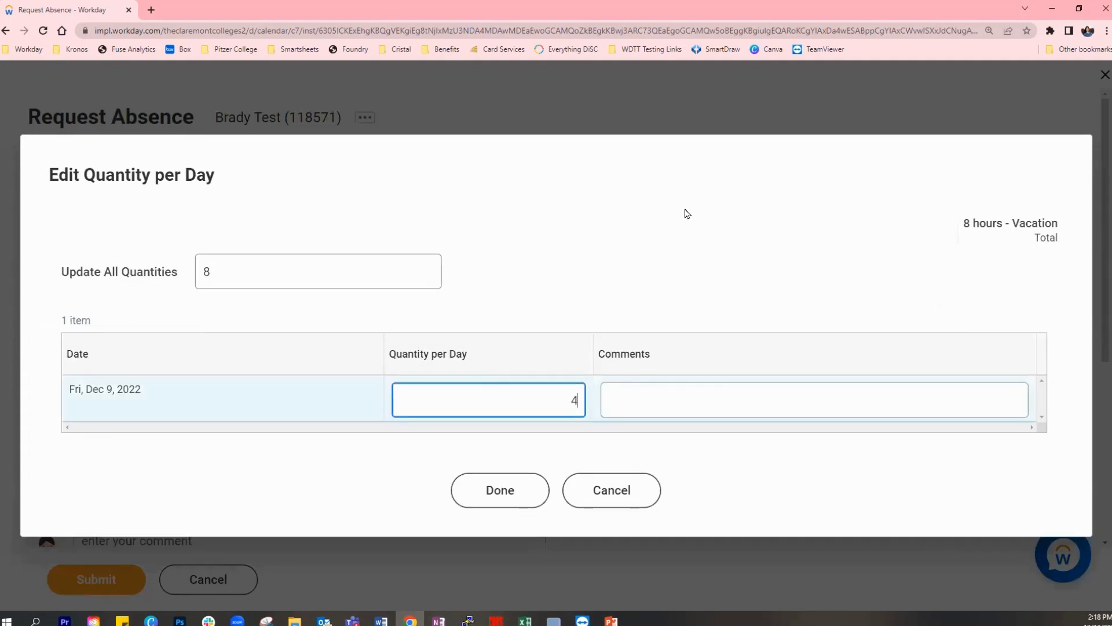
{"action": "left_click", "coordinate": [673, 290]}
- Add the comment "I would like to take 8 am - 12 pm off." to the December 9 entry
{"action": "left_click", "coordinate": [653, 402]}
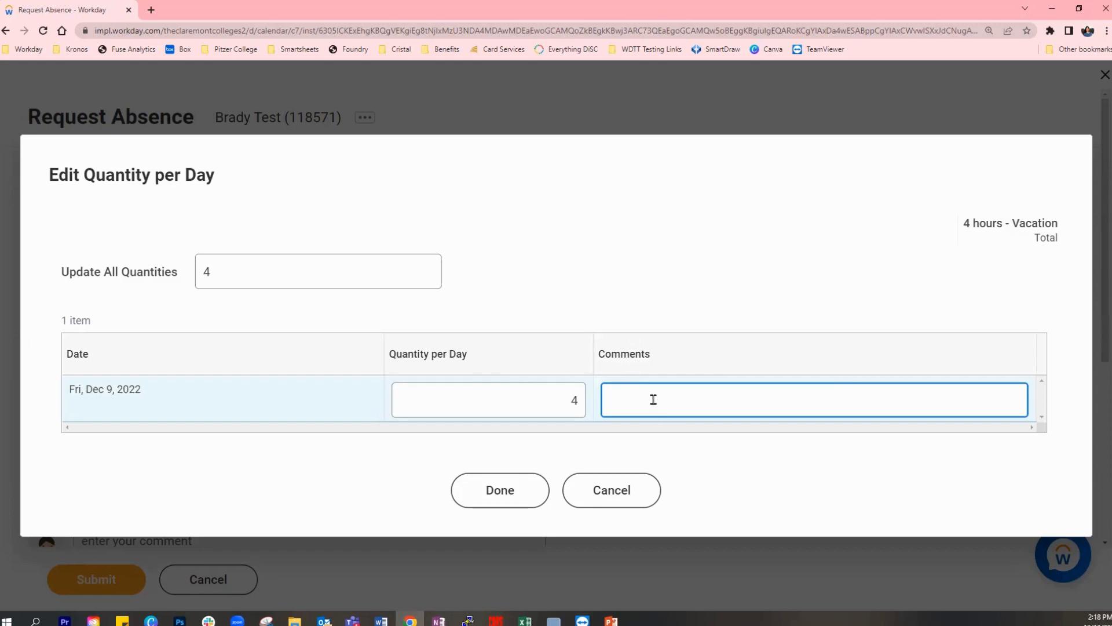
{"action": "type", "text": "I would like to take 8 am - "}
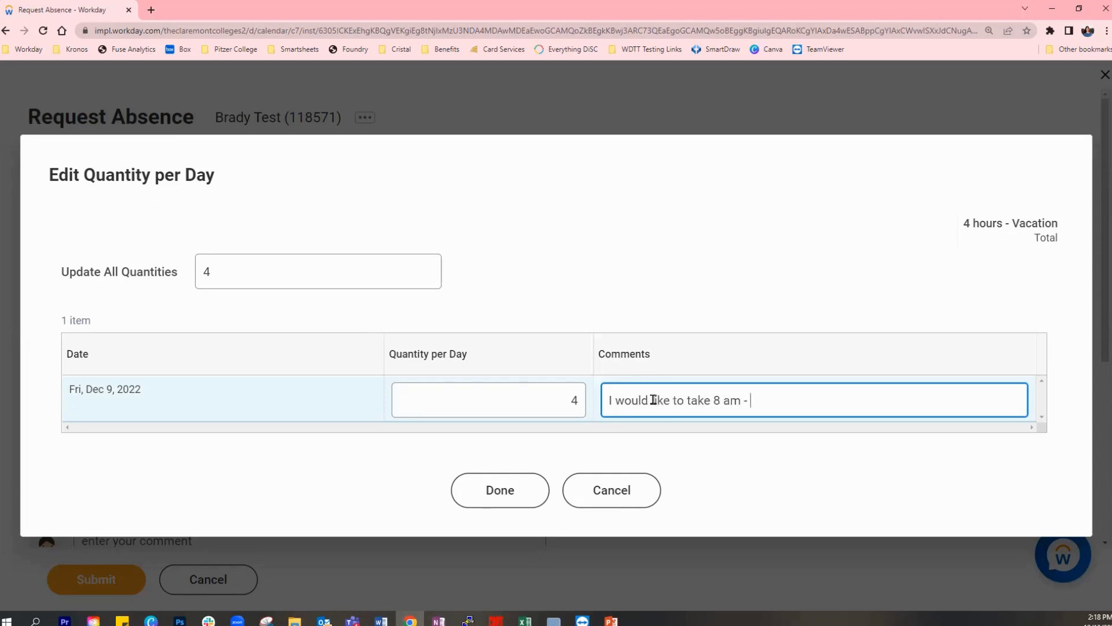
{"action": "type", "text": "12 pm off."}
- Set the December 9 quantity back to 8 hours and clear its comment, accepting the daily quantities
{"action": "double_click", "coordinate": [574, 400]}
{"action": "type", "text": "8"}
{"action": "left_click_drag", "start_coordinate": [819, 400], "coordinate": [532, 444]}
{"action": "key", "text": "BackSpace"}
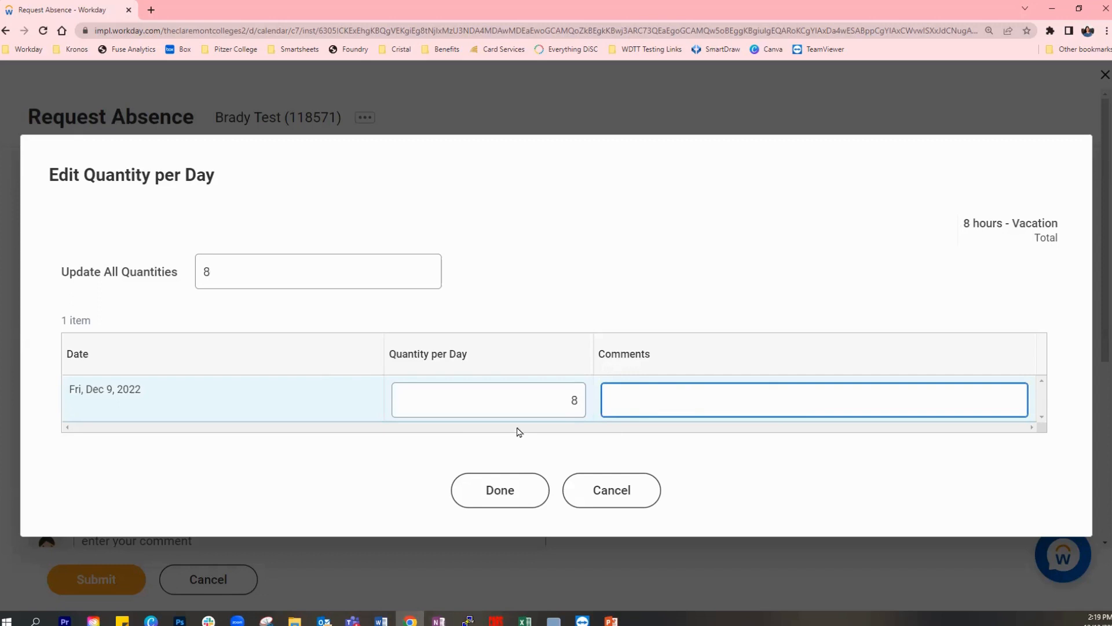
{"action": "left_click", "coordinate": [520, 503]}
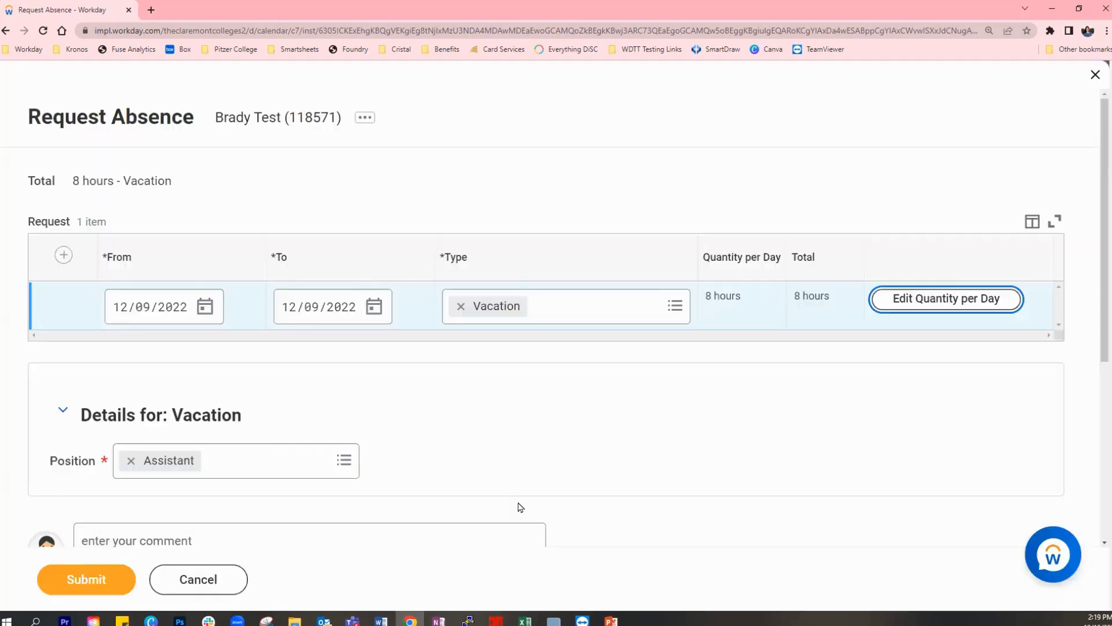
- Submit the absence request and check the status of the December 9 Vacation and December 8 Sick entries
{"action": "left_click", "coordinate": [93, 582]}
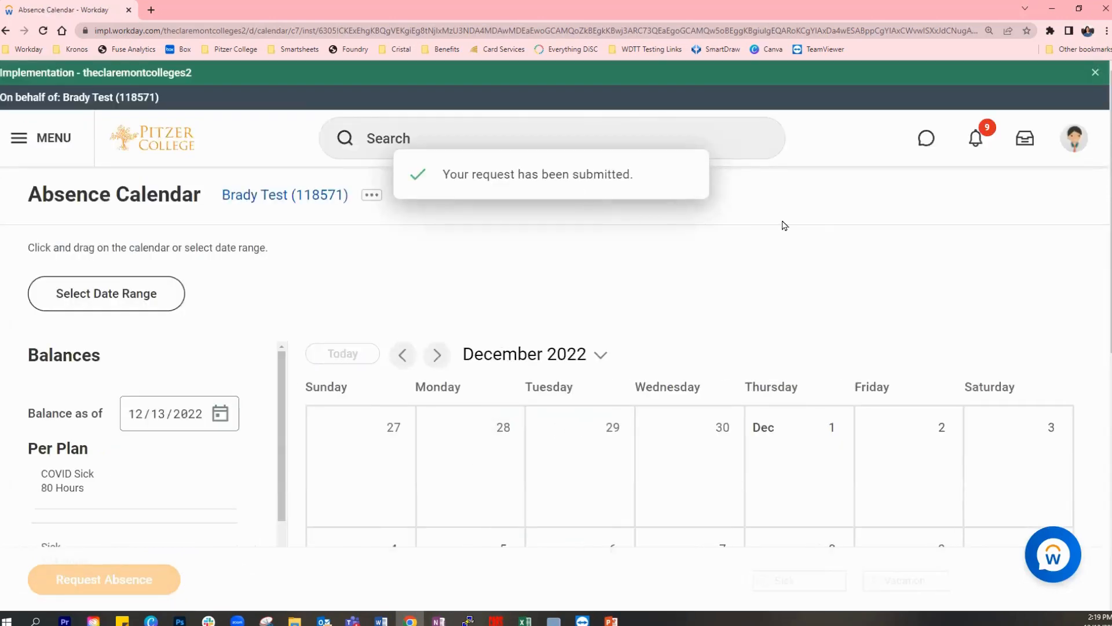
{"action": "scroll", "coordinate": [917, 281], "scroll_direction": "down", "scroll_amount": 4}
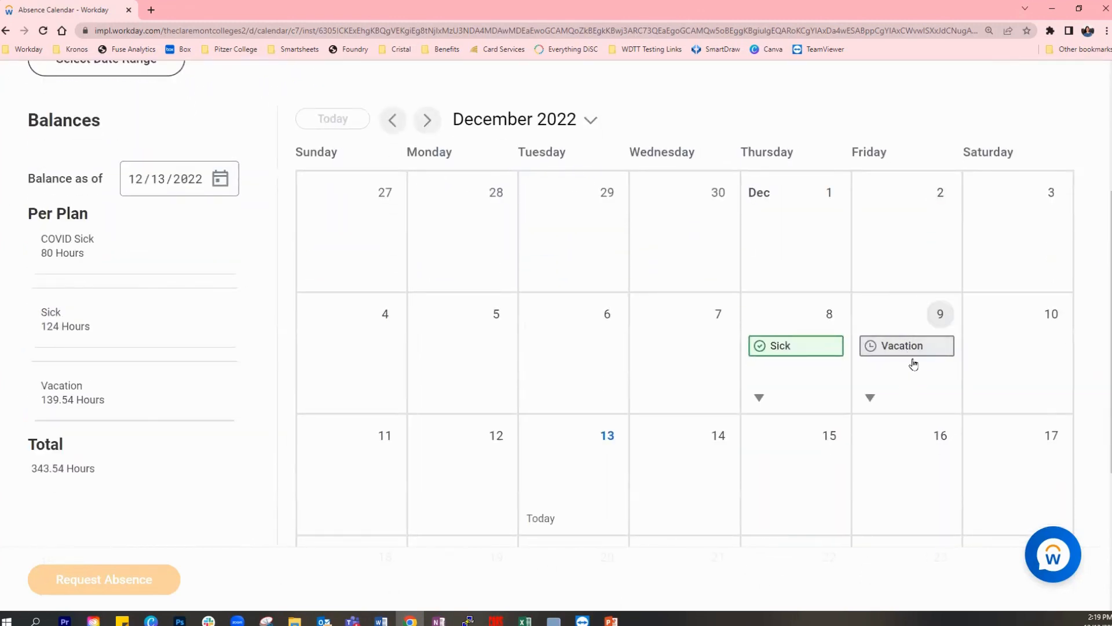
{"action": "mouse_move", "coordinate": [914, 360]}
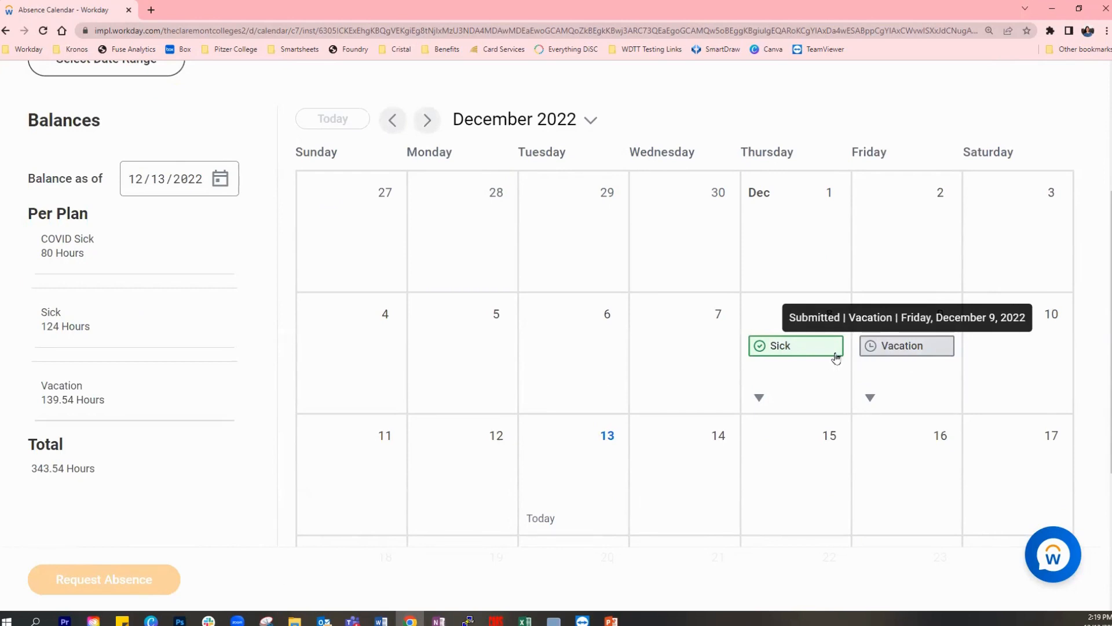
{"action": "mouse_move", "coordinate": [819, 356]}
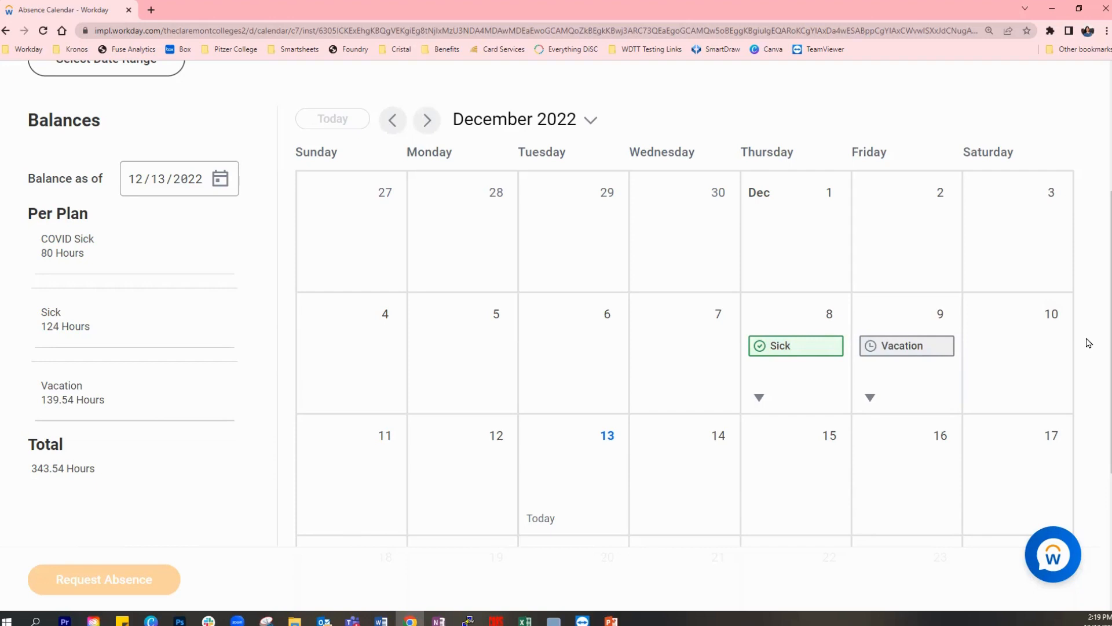
- Open the December 8 Sick absence for correction and look over its quantity and available absence types
{"action": "scroll", "coordinate": [1090, 336], "scroll_direction": "up", "scroll_amount": 2}
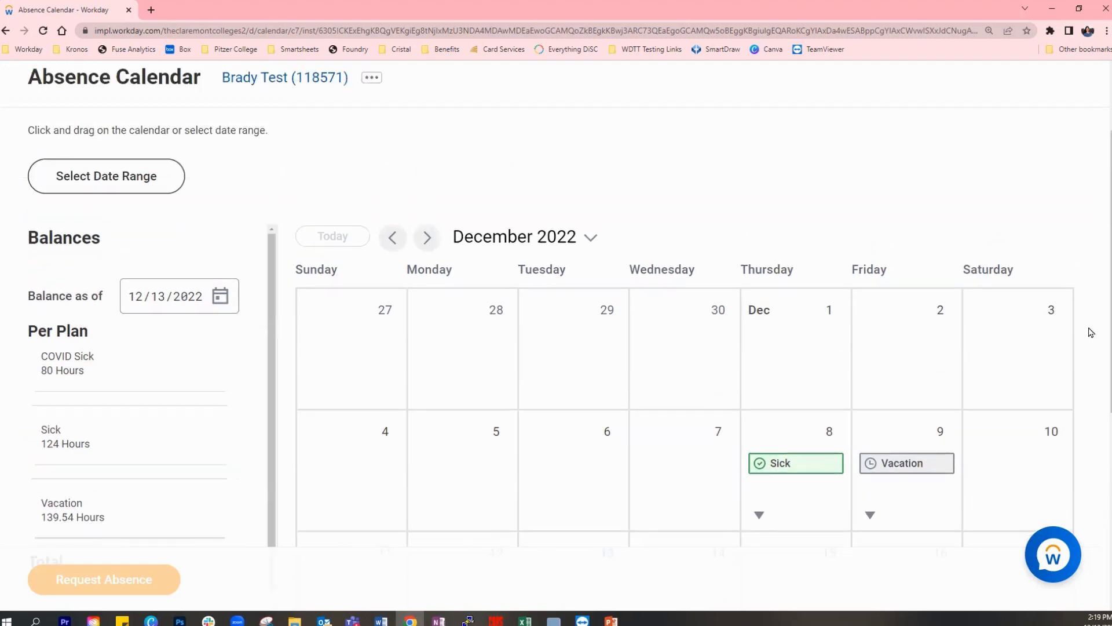
{"action": "scroll", "coordinate": [1091, 333], "scroll_direction": "down", "scroll_amount": 1}
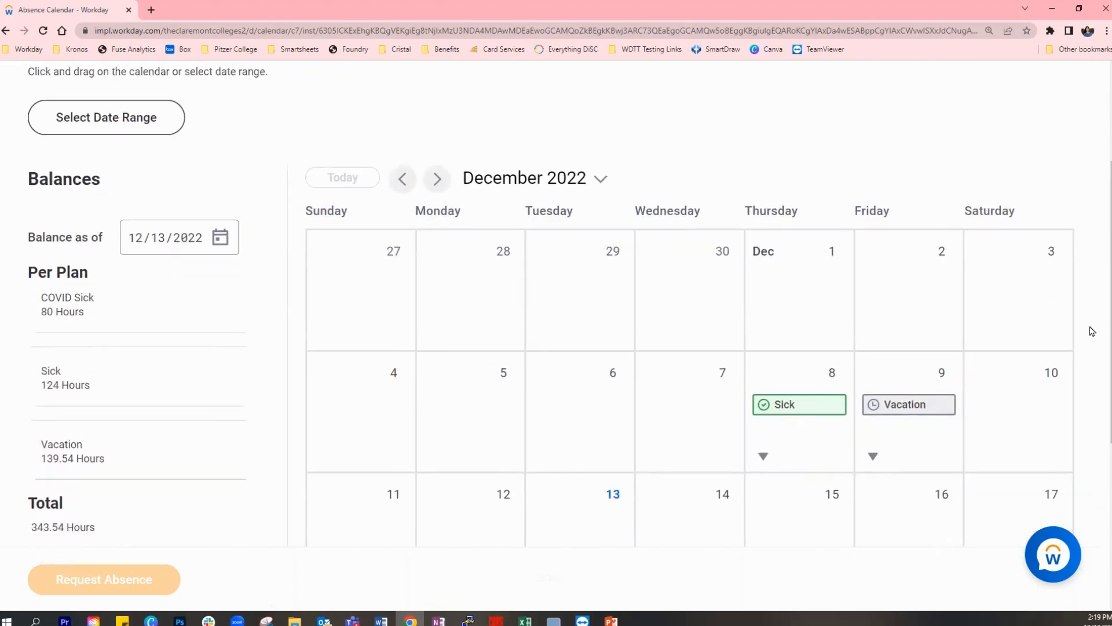
{"action": "scroll", "coordinate": [1092, 332], "scroll_direction": "down", "scroll_amount": 1}
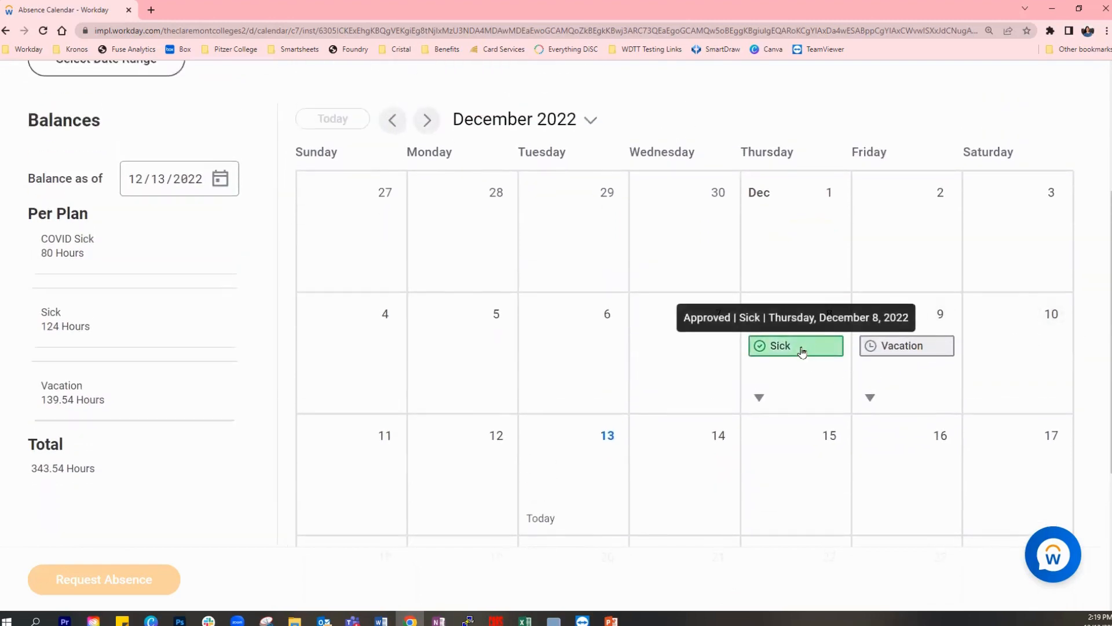
{"action": "left_click", "coordinate": [811, 349]}
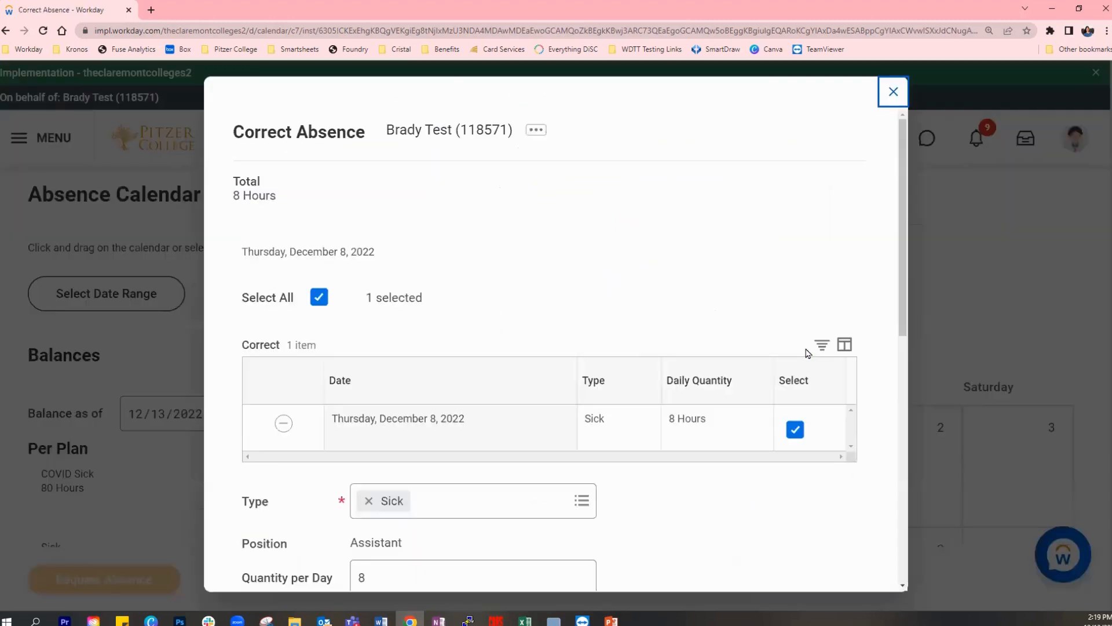
{"action": "scroll", "coordinate": [757, 235], "scroll_direction": "down", "scroll_amount": 1}
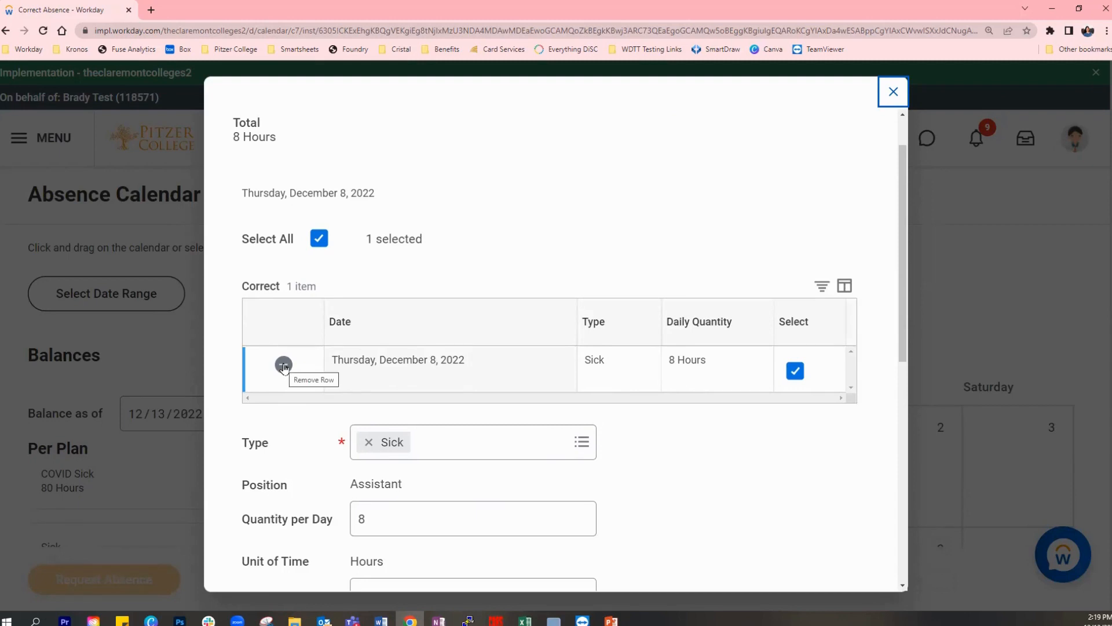
{"action": "scroll", "coordinate": [728, 390], "scroll_direction": "down", "scroll_amount": 2}
{"action": "left_click", "coordinate": [363, 397]}
{"action": "left_click_drag", "start_coordinate": [363, 400], "coordinate": [328, 404]}
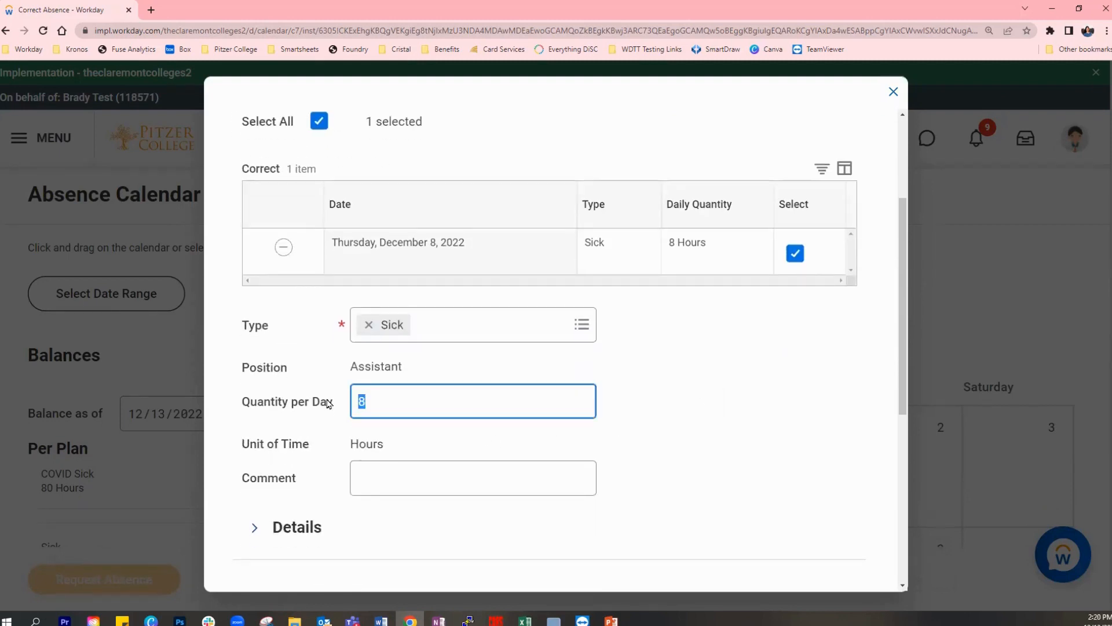
{"action": "left_click", "coordinate": [508, 327]}
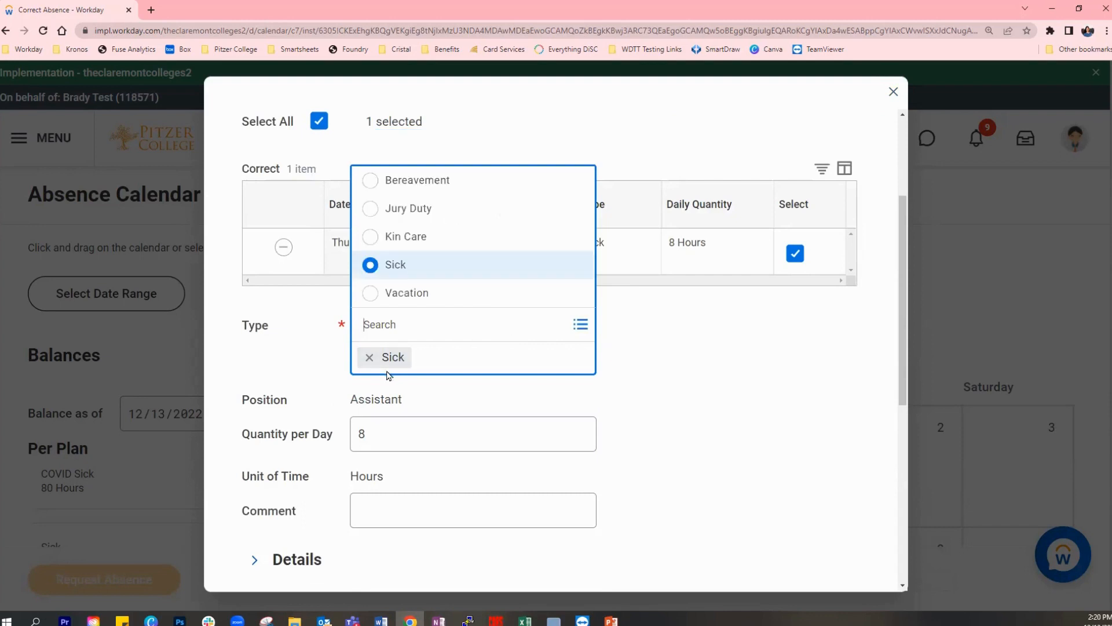
{"action": "left_click", "coordinate": [680, 361]}
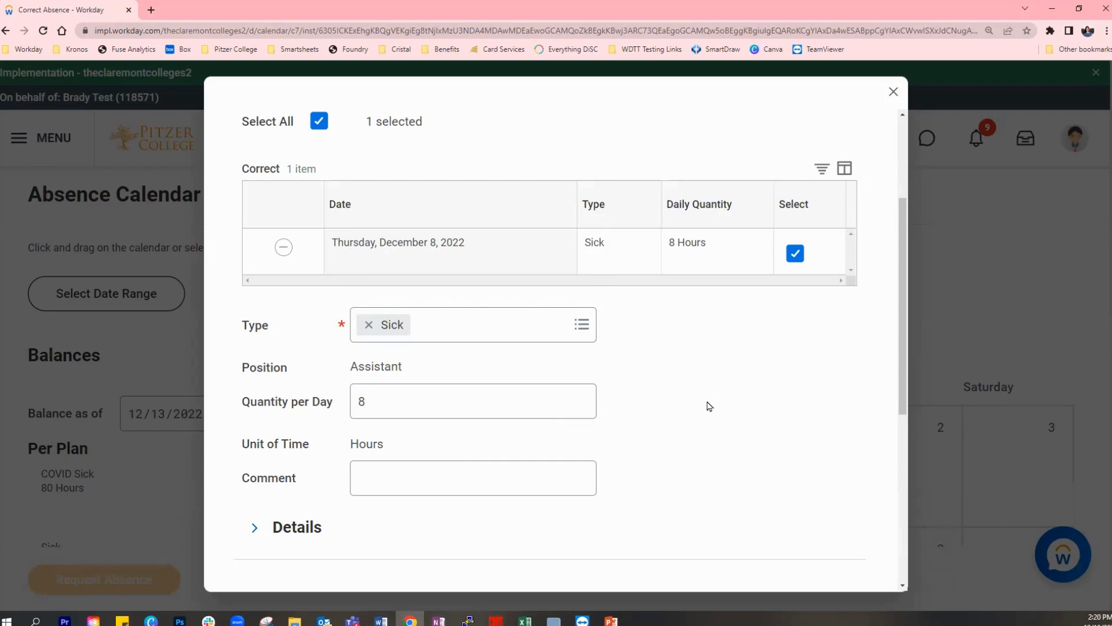
- Remove the Thursday, December 8, 2022 row from the absence correction and submit it
{"action": "scroll", "coordinate": [740, 452], "scroll_direction": "up", "scroll_amount": 2}
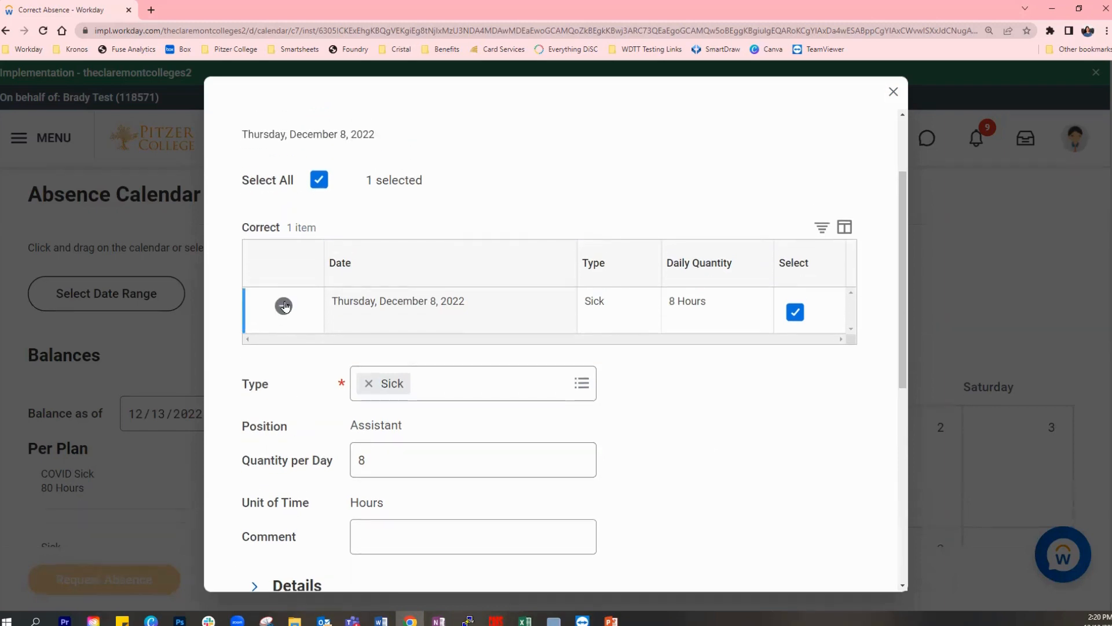
{"action": "left_click", "coordinate": [284, 306]}
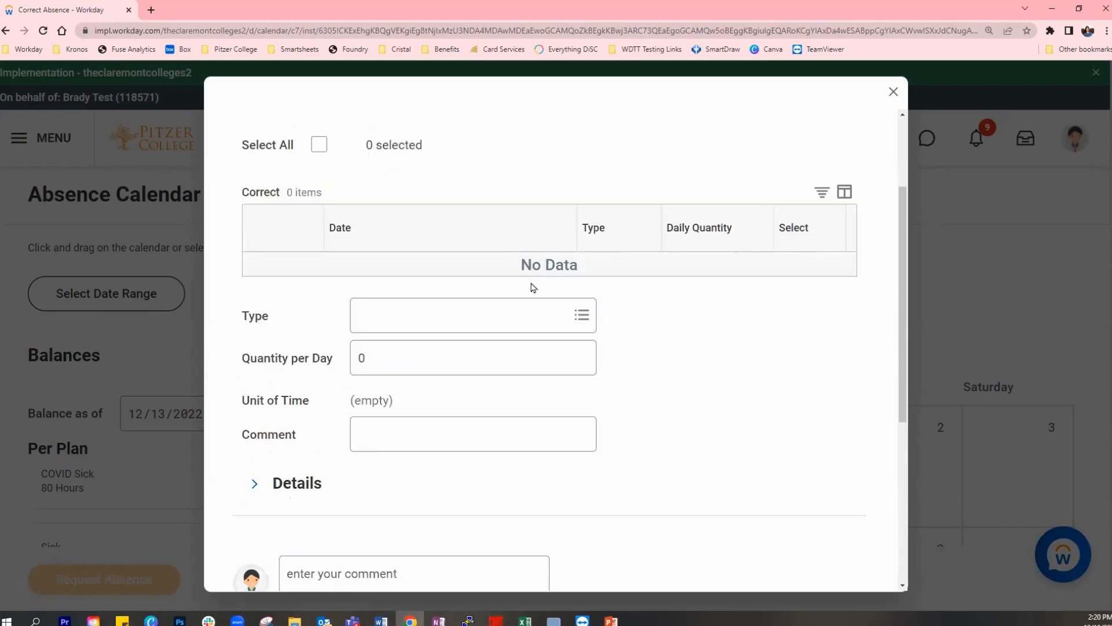
{"action": "scroll", "coordinate": [778, 351], "scroll_direction": "down", "scroll_amount": 3}
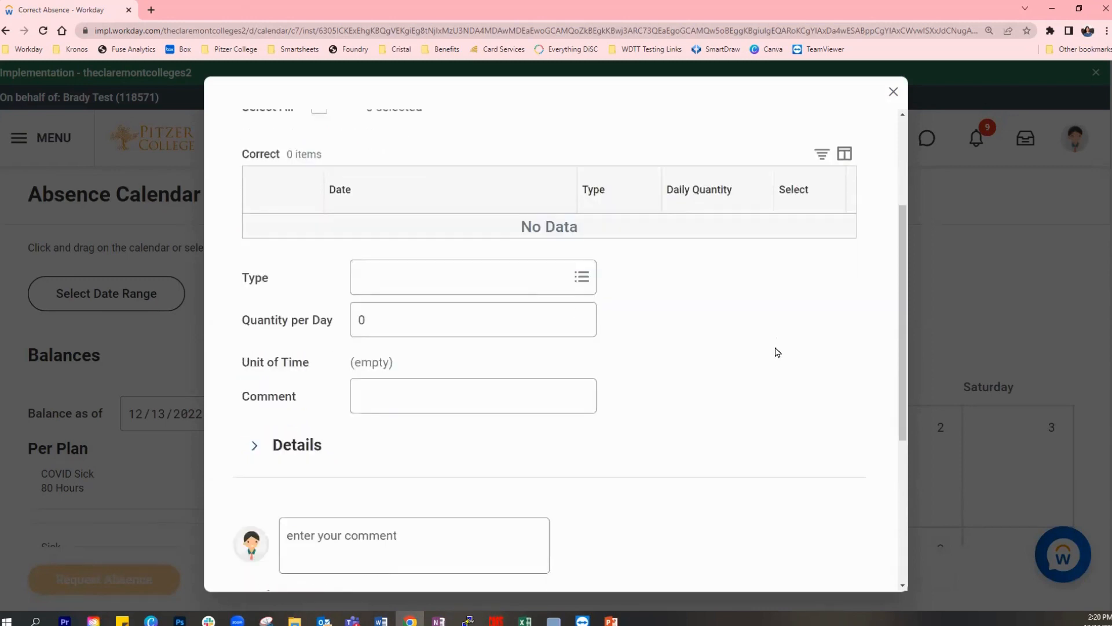
{"action": "scroll", "coordinate": [777, 351], "scroll_direction": "down", "scroll_amount": 3}
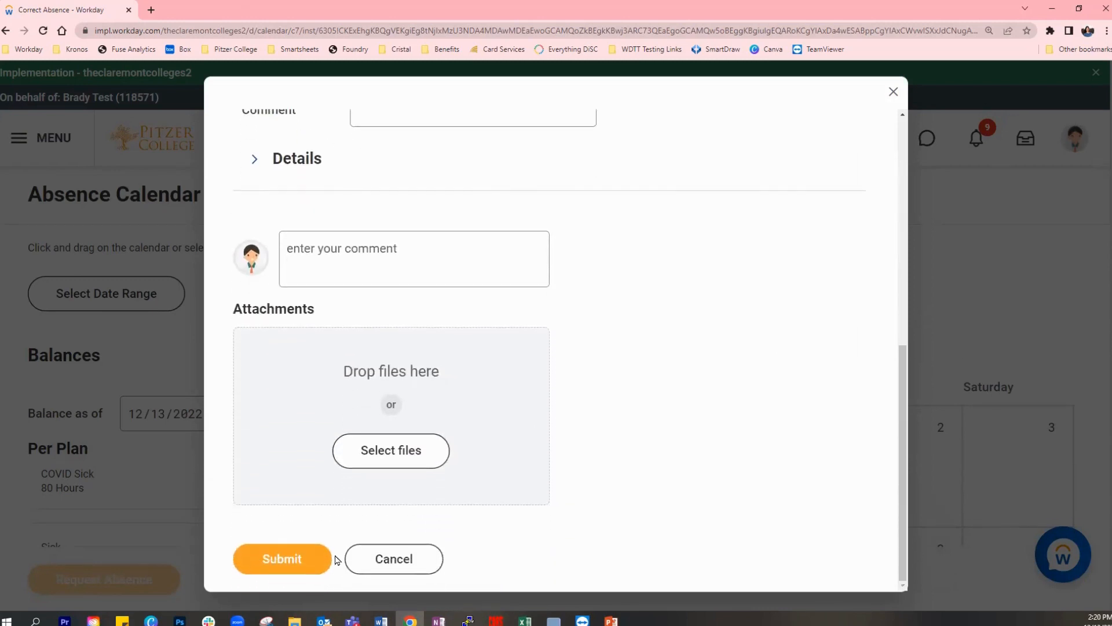
{"action": "left_click", "coordinate": [298, 556]}
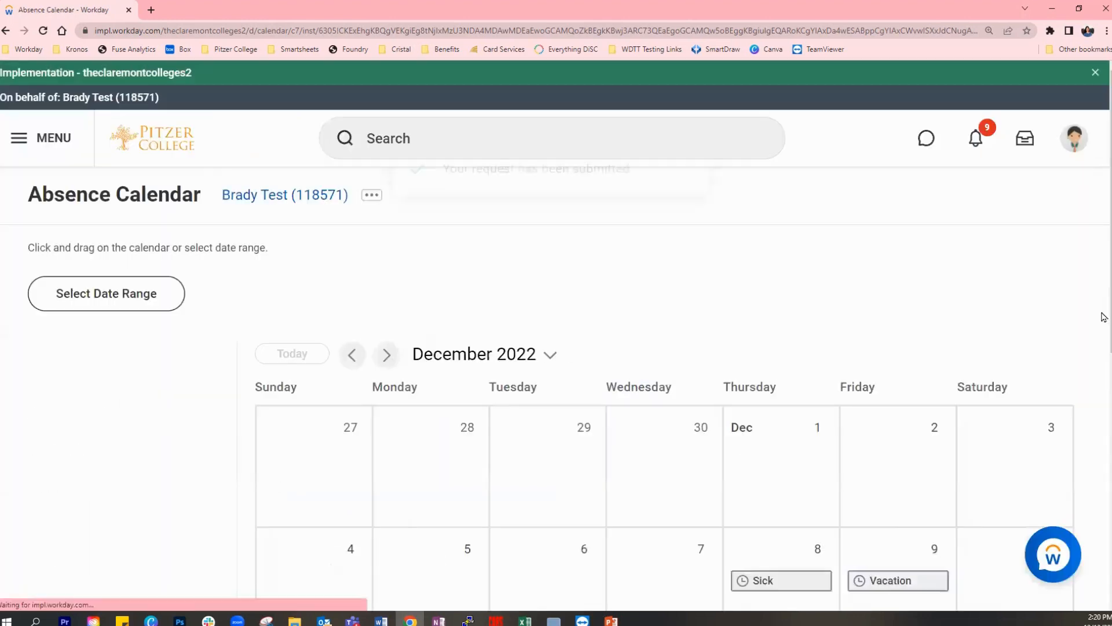
- Review the status, request and correction details of the December 8 Sick entry, and return to the December calendar
{"action": "scroll", "coordinate": [1104, 317], "scroll_direction": "down", "scroll_amount": 4}
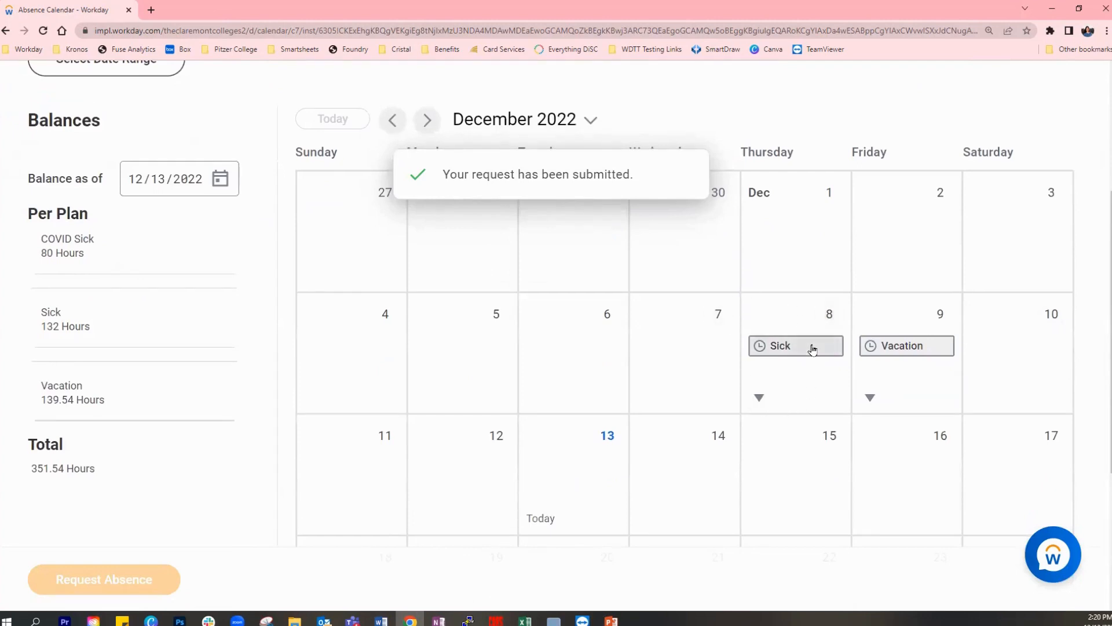
{"action": "mouse_move", "coordinate": [810, 351]}
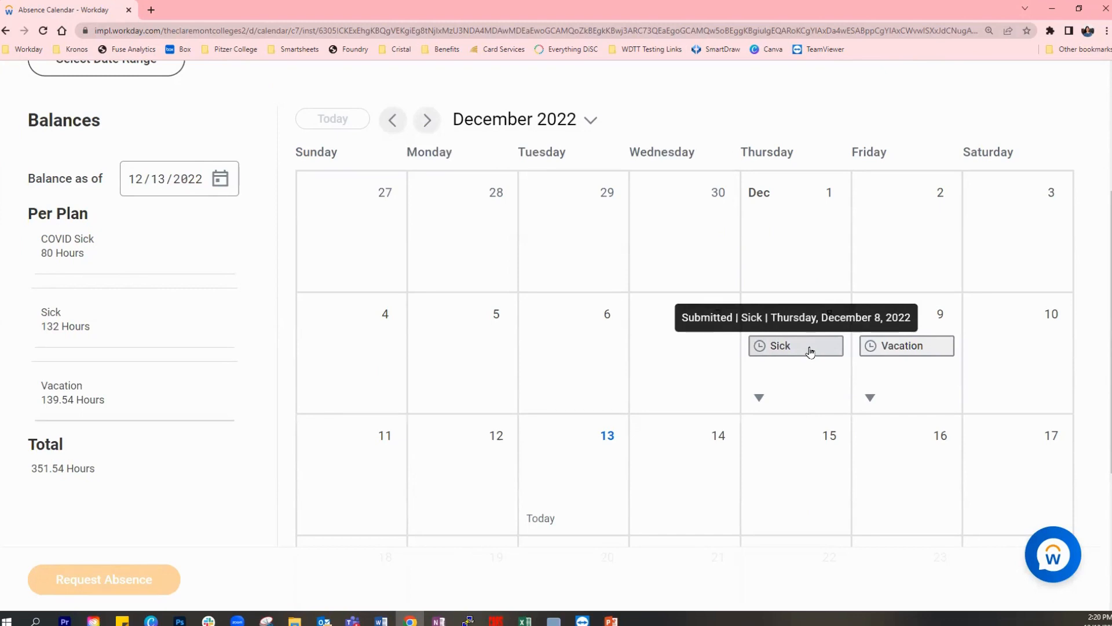
{"action": "left_click", "coordinate": [810, 350]}
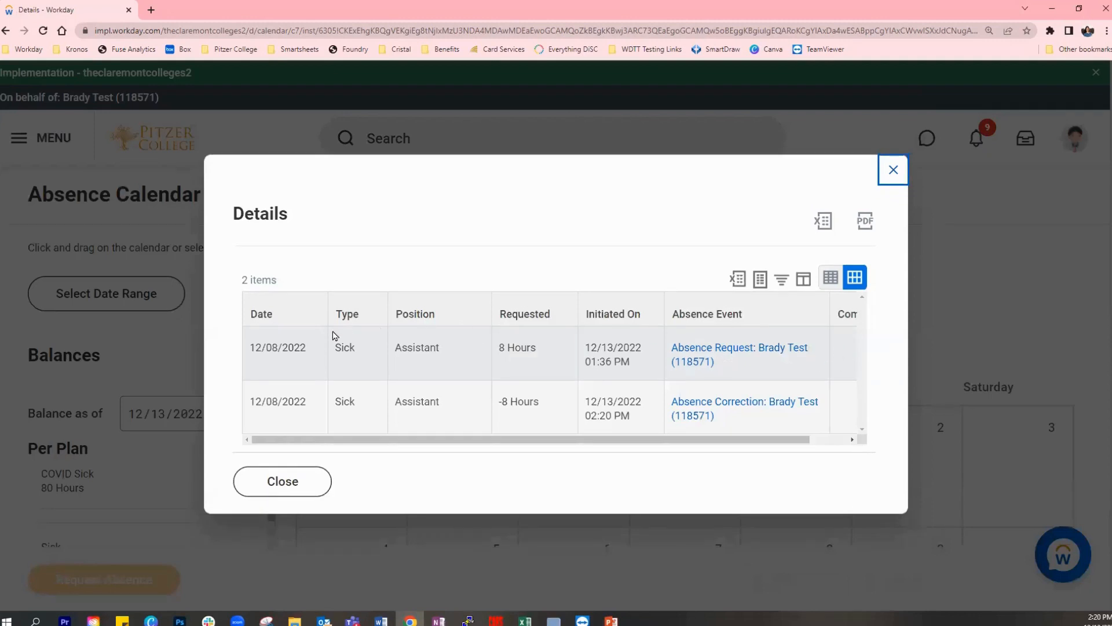
{"action": "left_click_drag", "start_coordinate": [414, 444], "coordinate": [380, 444]}
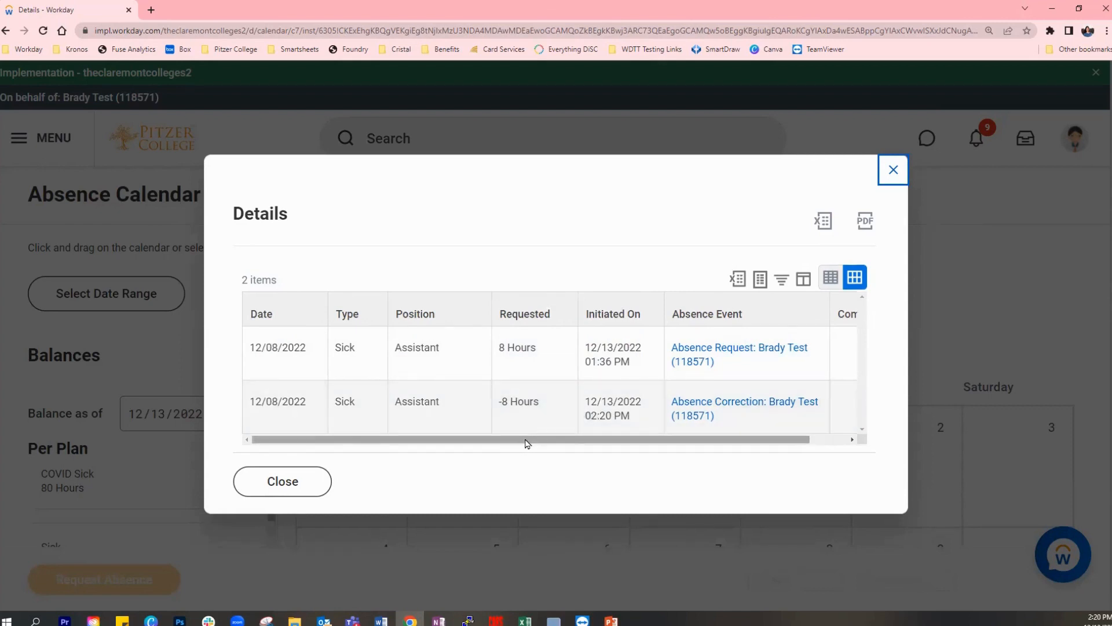
{"action": "left_click_drag", "start_coordinate": [527, 444], "coordinate": [584, 442]}
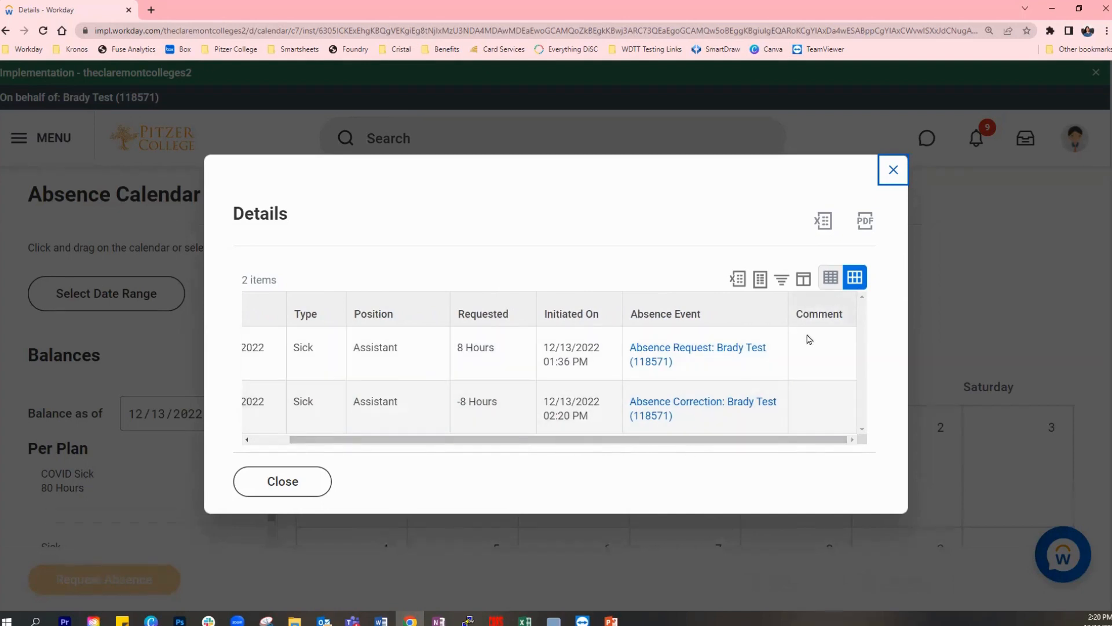
{"action": "left_click_drag", "start_coordinate": [820, 442], "coordinate": [683, 452]}
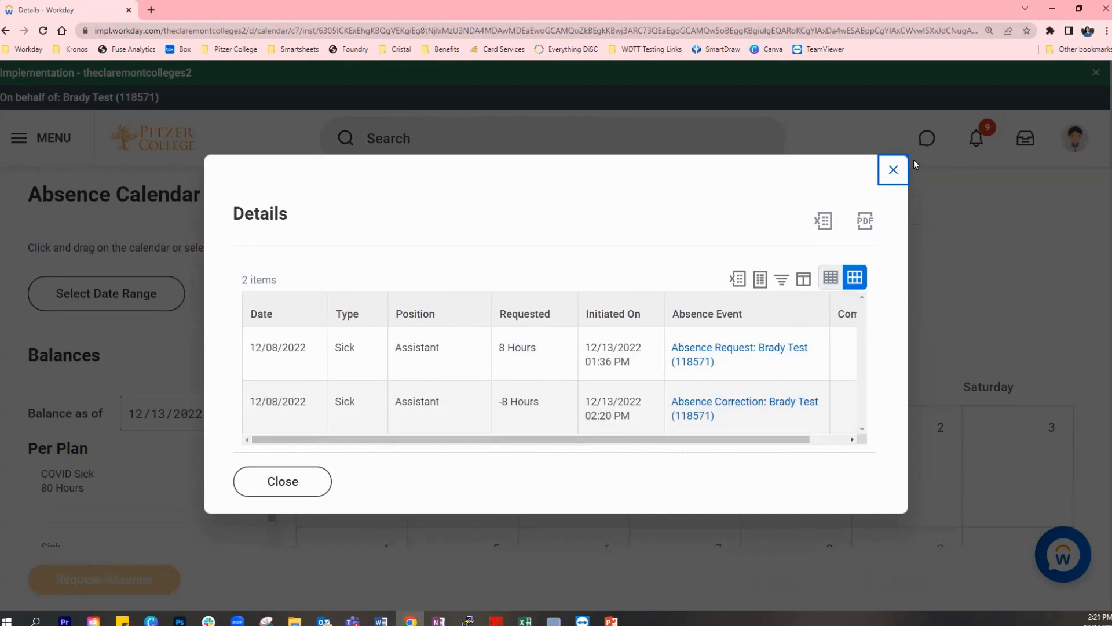
{"action": "left_click", "coordinate": [897, 173]}
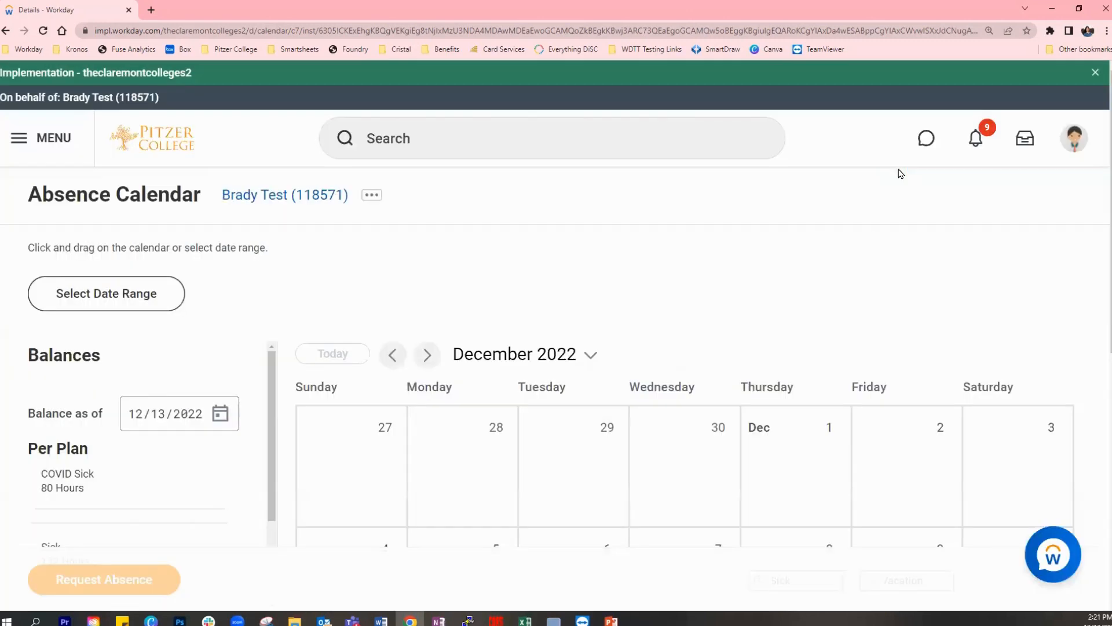
{"action": "scroll", "coordinate": [869, 280], "scroll_direction": "down", "scroll_amount": 1}
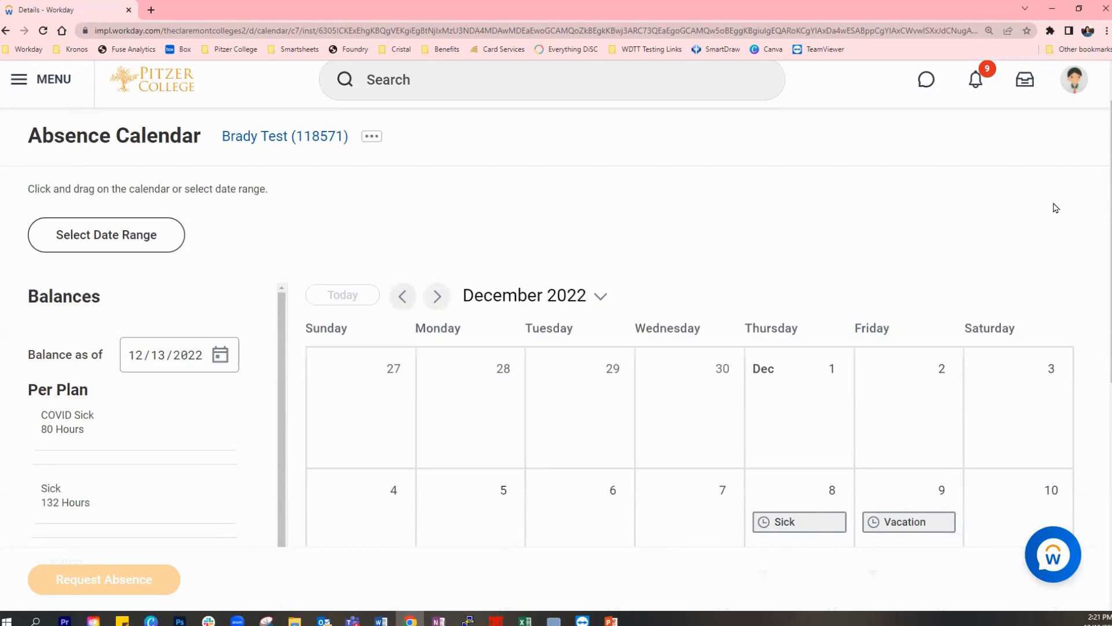
{"action": "scroll", "coordinate": [1055, 209], "scroll_direction": "down", "scroll_amount": 3}
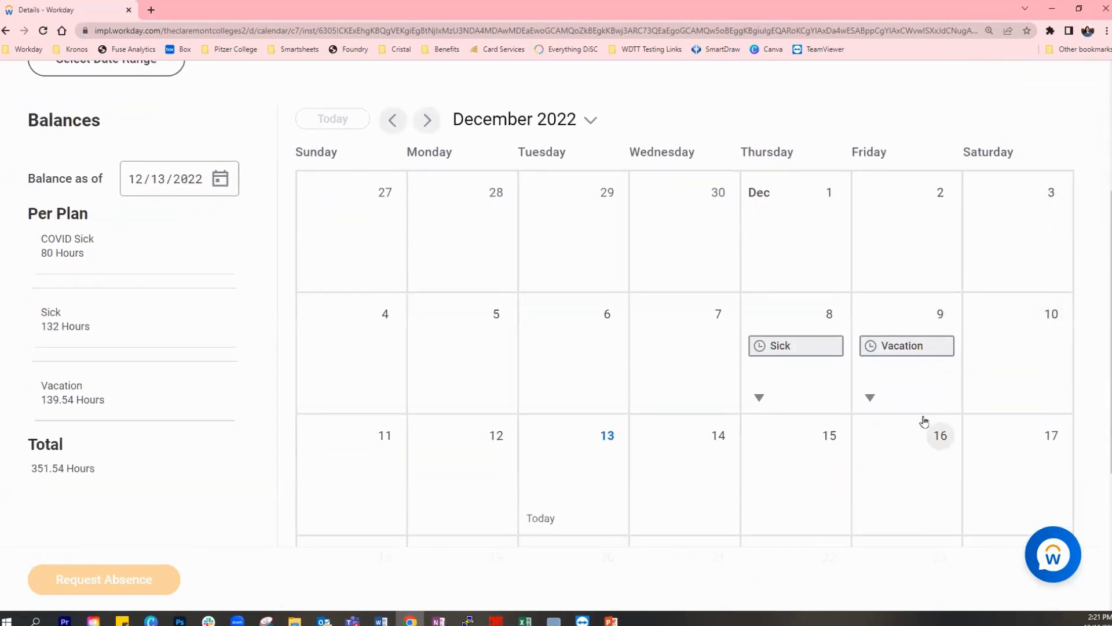
- Review the request details of the Friday, December 9 Vacation entry and return to the absence calendar
{"action": "mouse_move", "coordinate": [915, 353]}
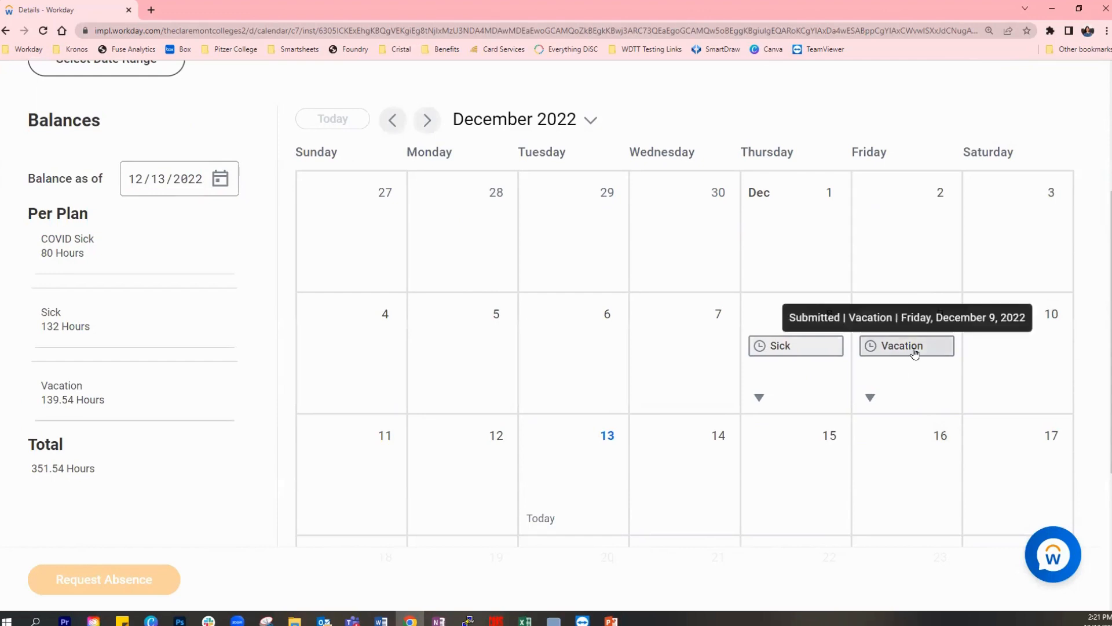
{"action": "left_click", "coordinate": [915, 353]}
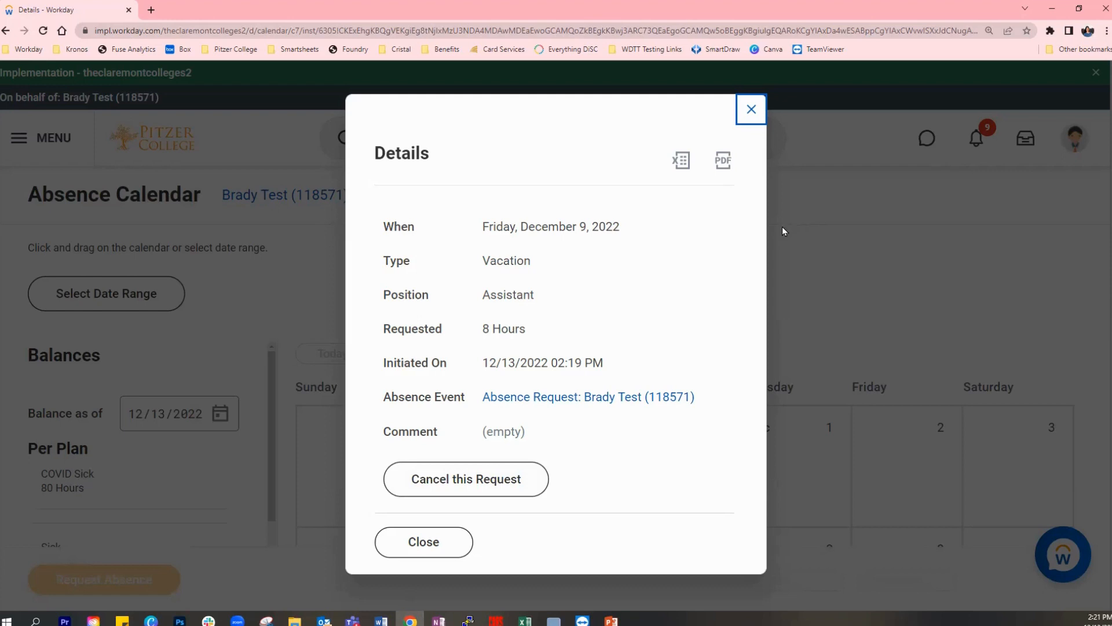
{"action": "left_click", "coordinate": [753, 110]}
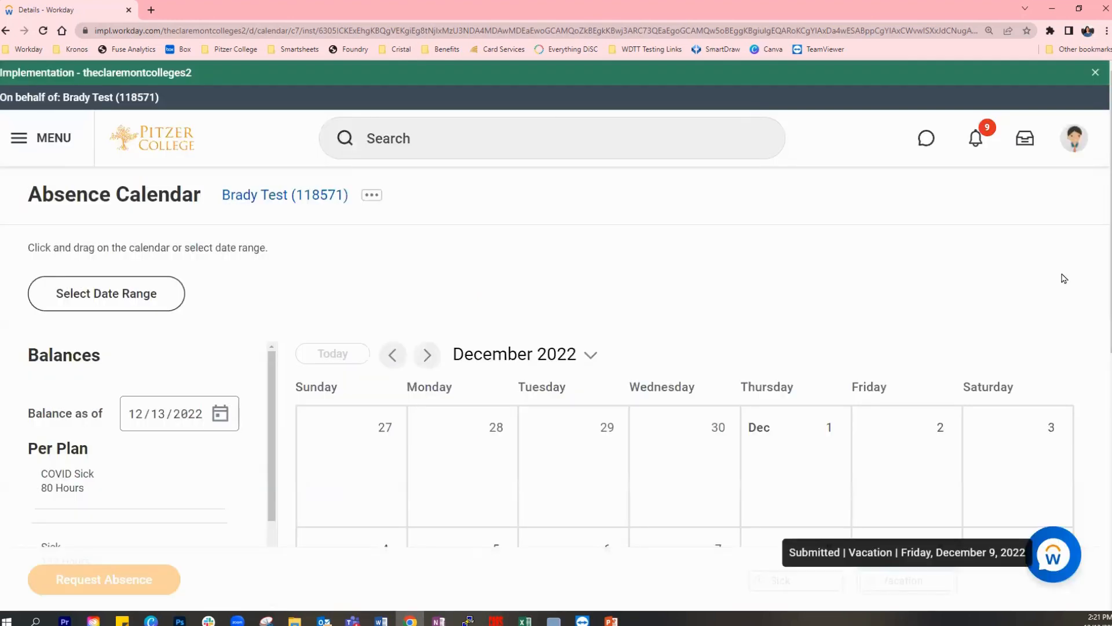
{"action": "scroll", "coordinate": [1072, 275], "scroll_direction": "down", "scroll_amount": 2}
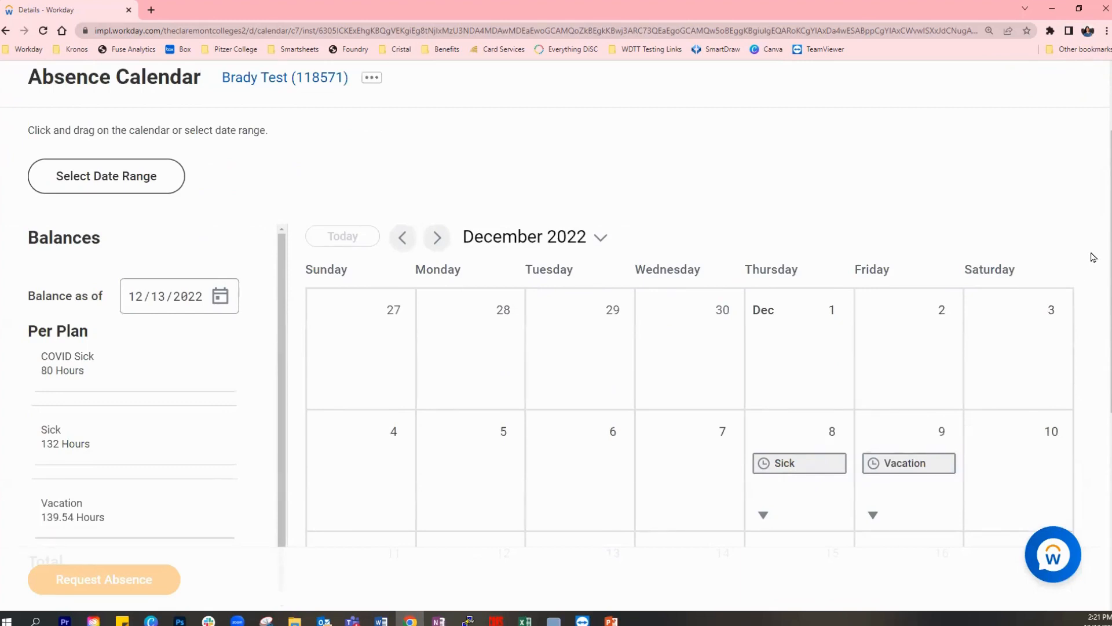
{"action": "scroll", "coordinate": [1092, 258], "scroll_direction": "up", "scroll_amount": 2}
{"action": "scroll", "coordinate": [1093, 258], "scroll_direction": "up", "scroll_amount": 1}
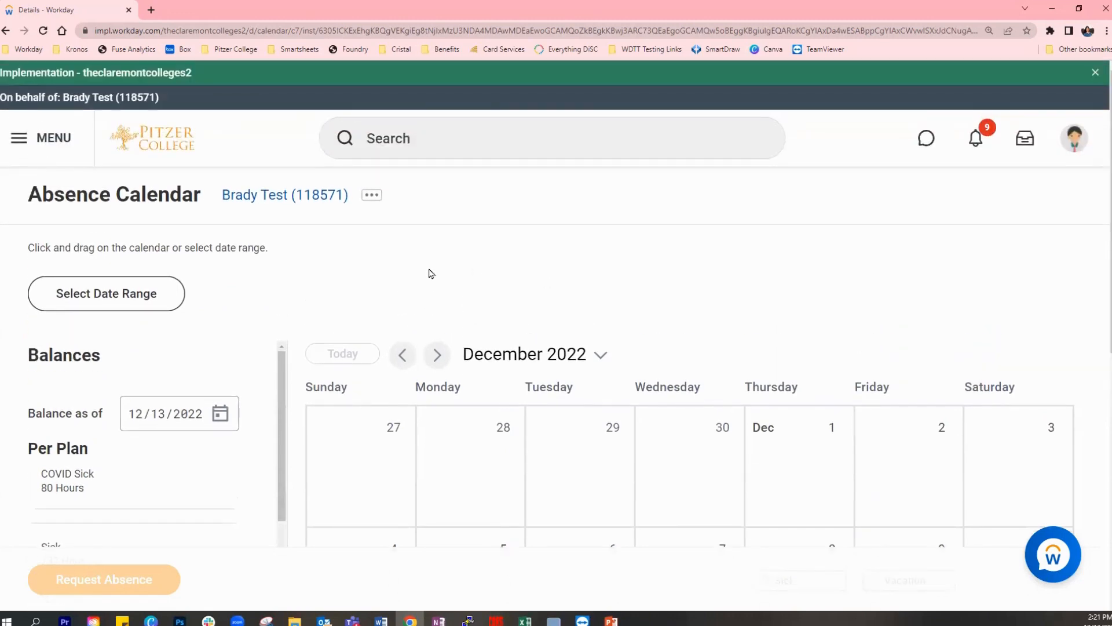
- Return to the home page and open the Time app to see its time entry and time clock options
{"action": "left_click", "coordinate": [161, 146]}
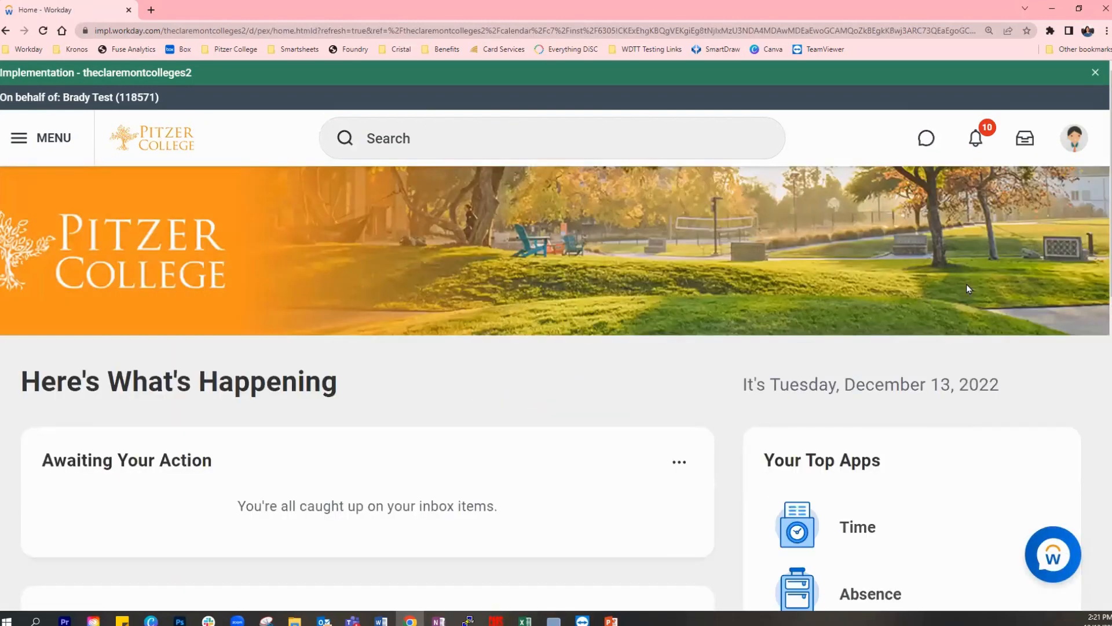
{"action": "scroll", "coordinate": [966, 288], "scroll_direction": "down", "scroll_amount": 4}
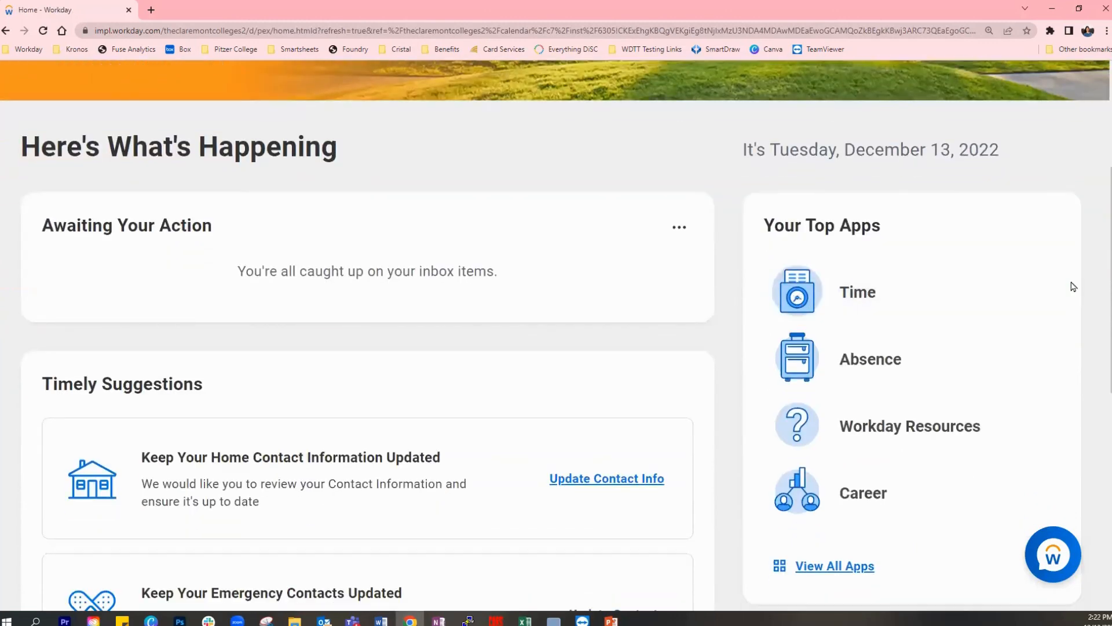
{"action": "scroll", "coordinate": [1015, 309], "scroll_direction": "down", "scroll_amount": 1}
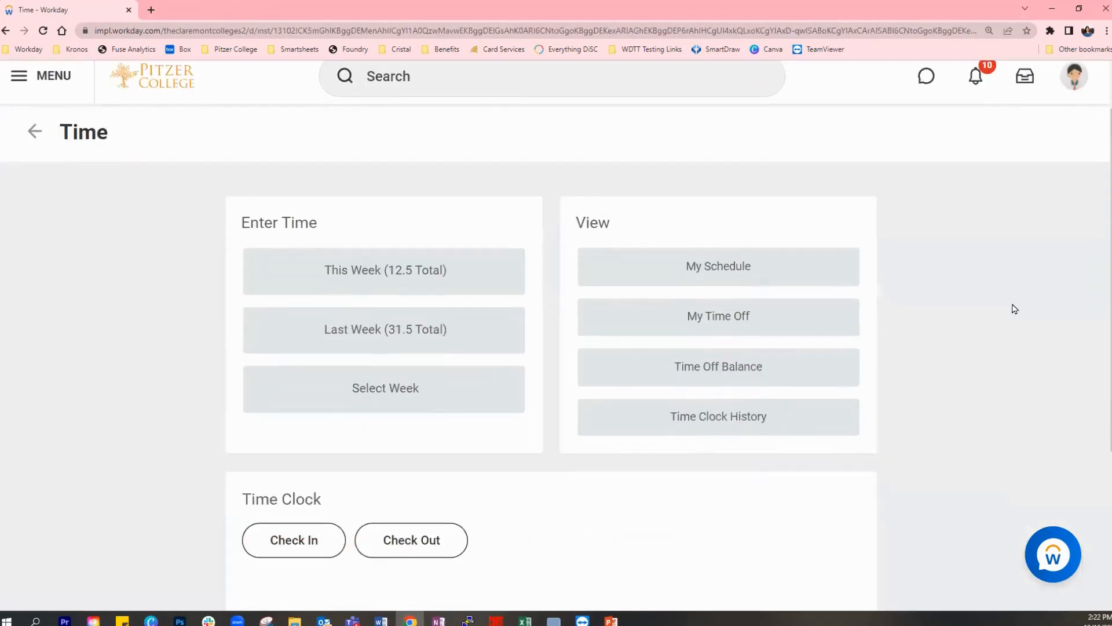
{"action": "scroll", "coordinate": [1015, 309], "scroll_direction": "down", "scroll_amount": 1}
{"action": "scroll", "coordinate": [1015, 309], "scroll_direction": "up", "scroll_amount": 1}
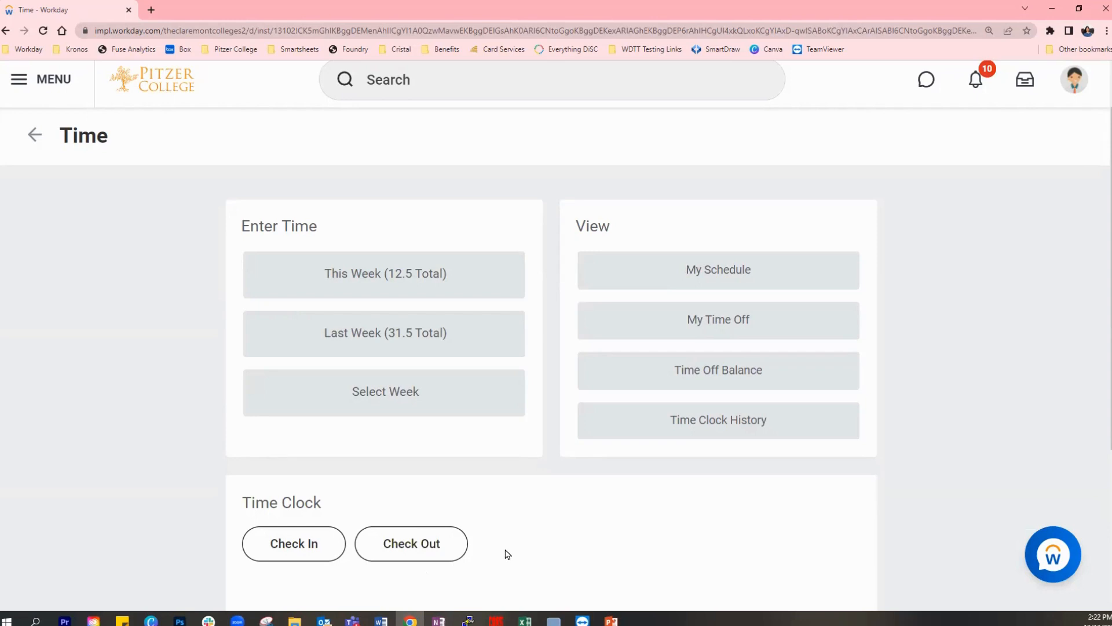
- Look over the Check In form and the Check Out form with its reasons, closing both without submitting
{"action": "left_click", "coordinate": [292, 545]}
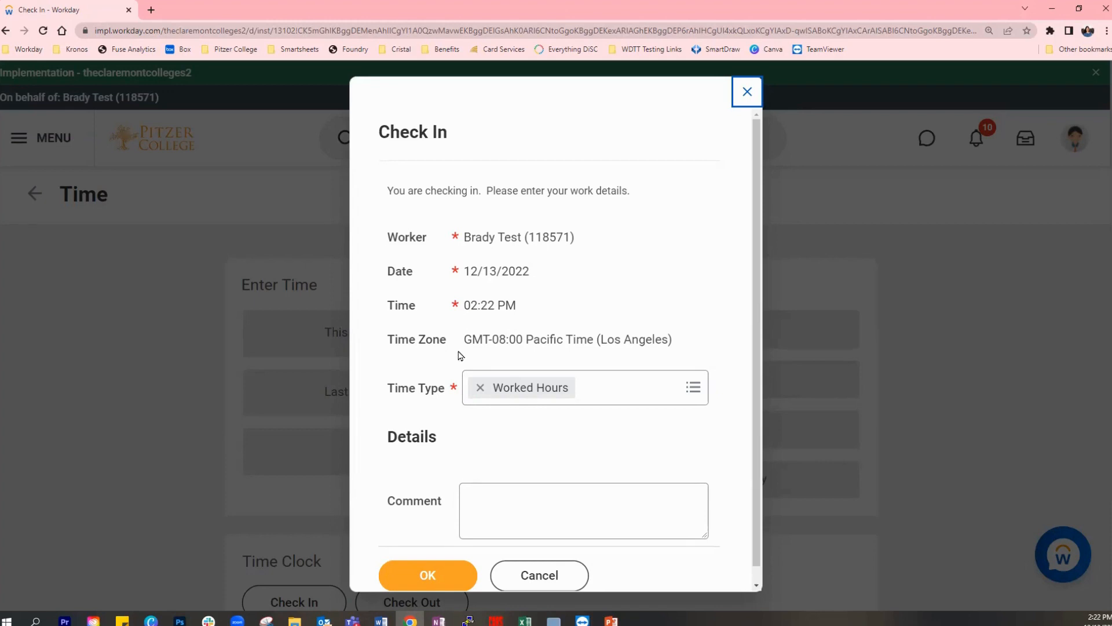
{"action": "left_click", "coordinate": [748, 94]}
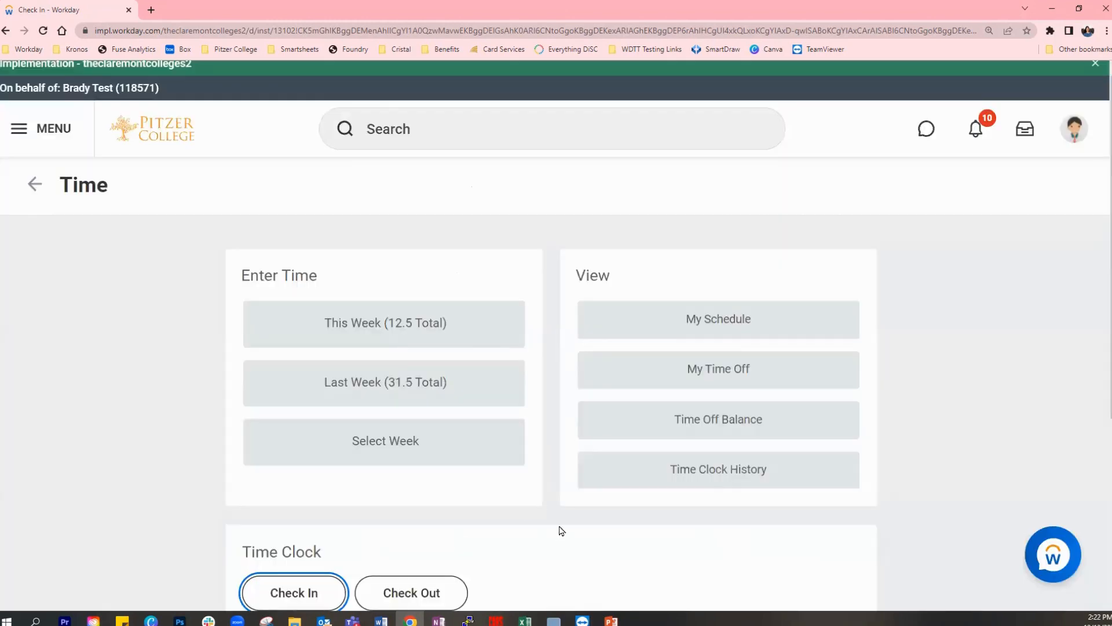
{"action": "scroll", "coordinate": [561, 529], "scroll_direction": "down", "scroll_amount": 1}
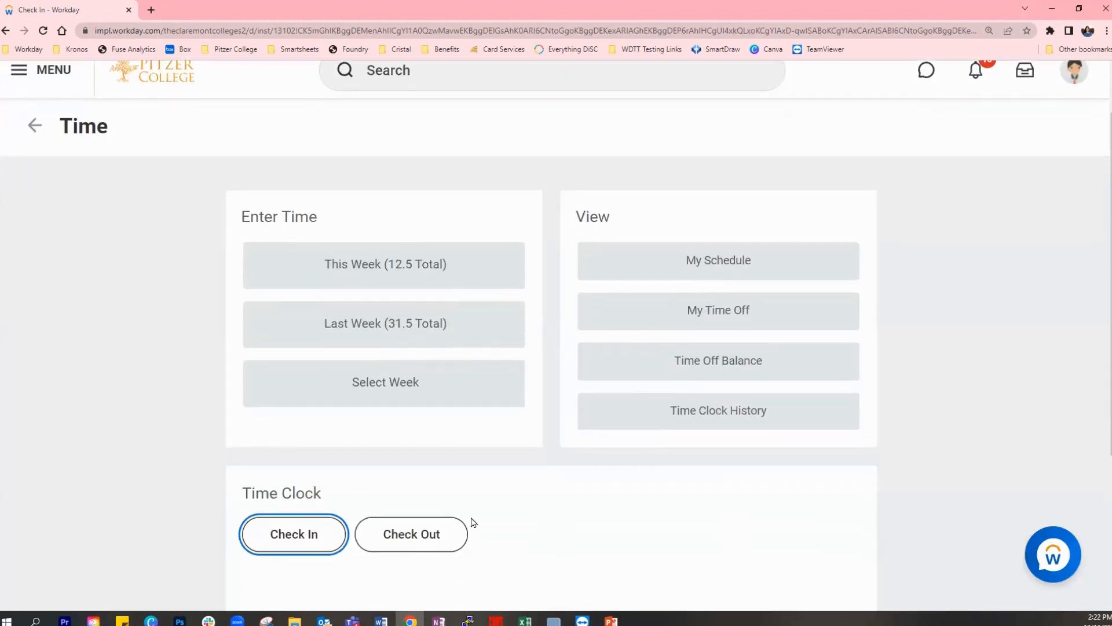
{"action": "left_click", "coordinate": [440, 550]}
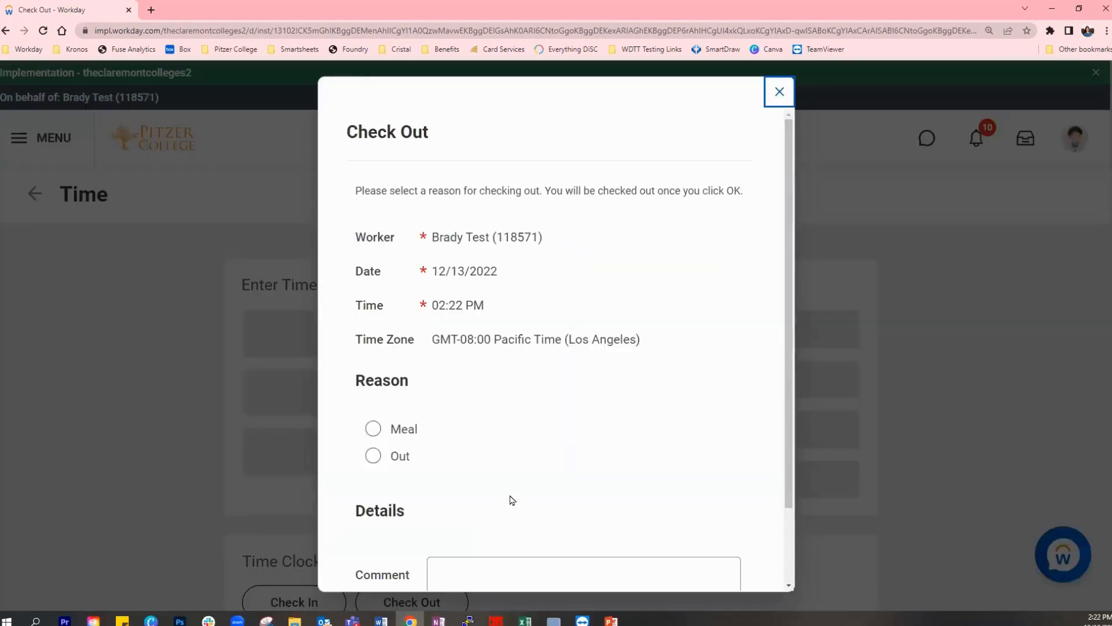
{"action": "scroll", "coordinate": [508, 460], "scroll_direction": "down", "scroll_amount": 1}
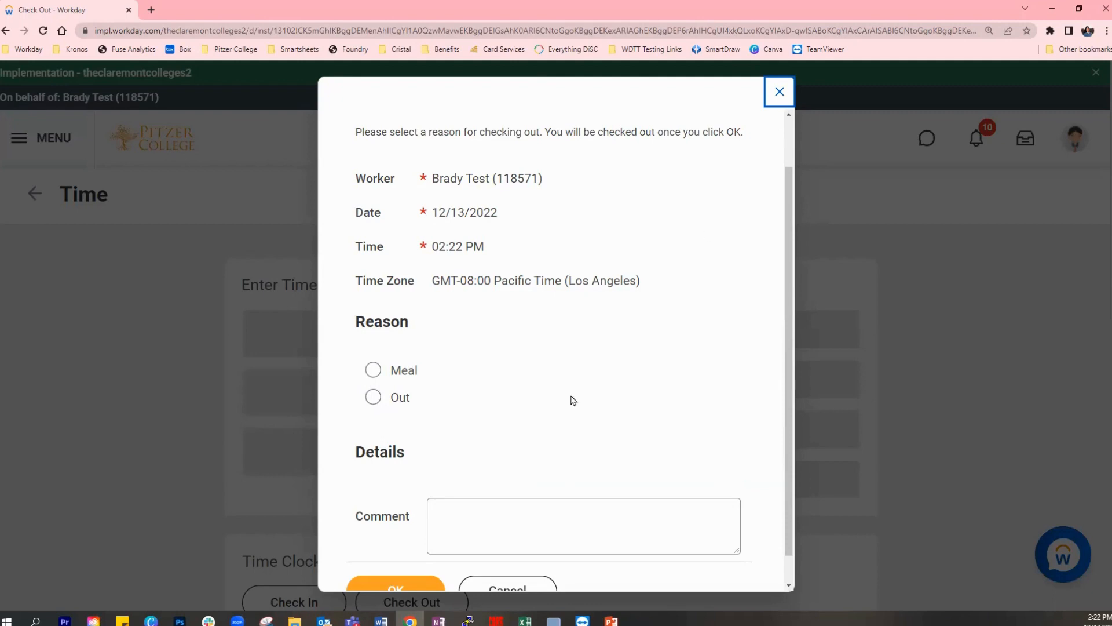
{"action": "scroll", "coordinate": [571, 397], "scroll_direction": "down", "scroll_amount": 1}
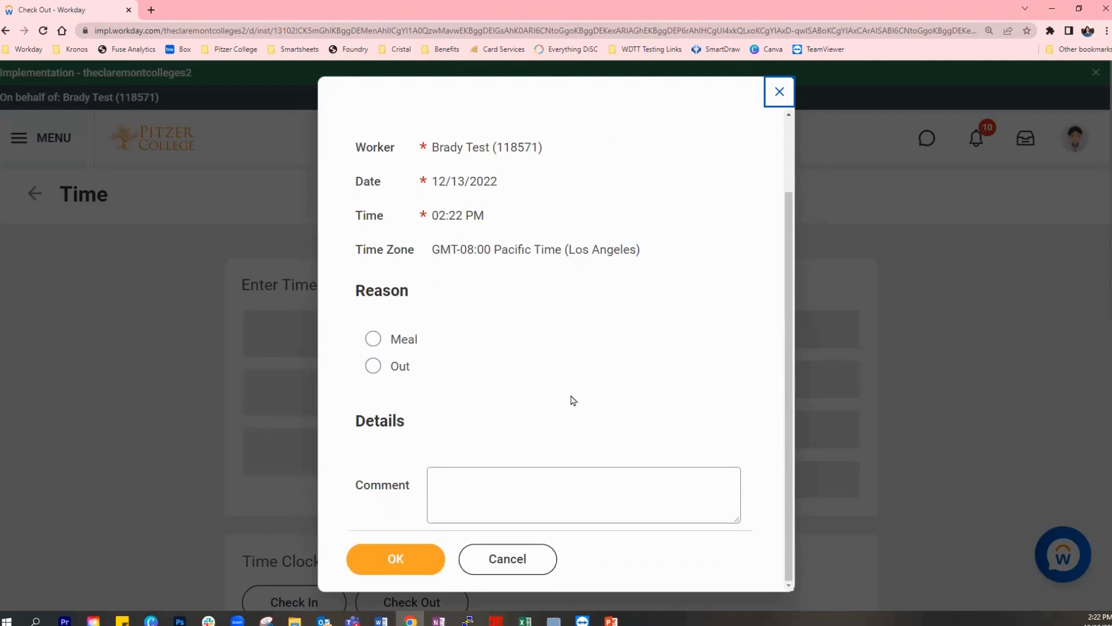
{"action": "left_click", "coordinate": [780, 94]}
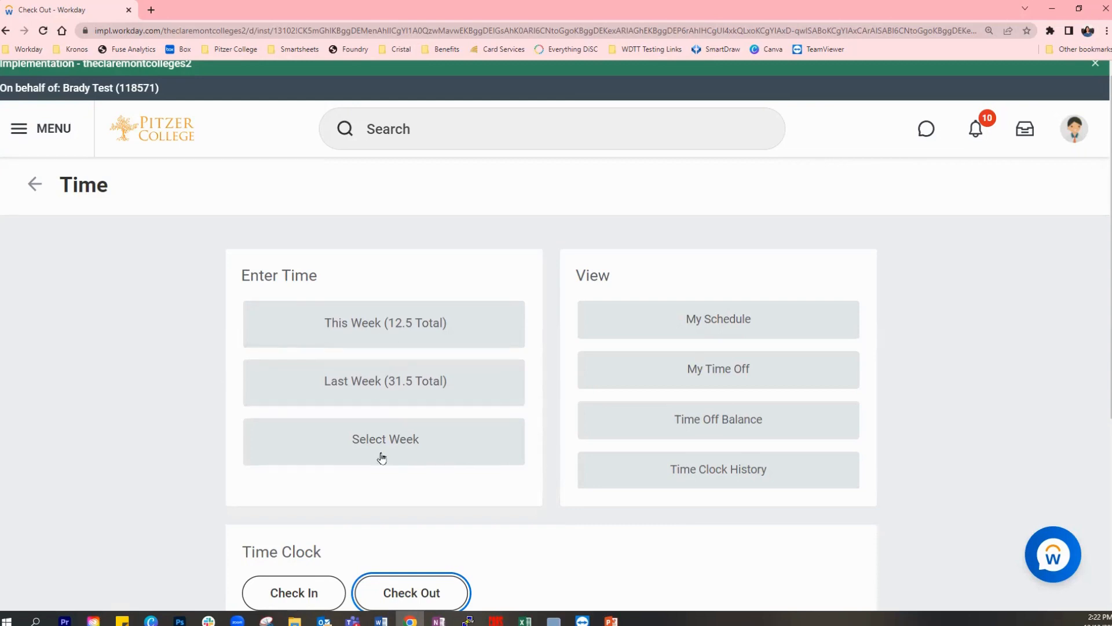
- Open this week's time entry calendar and compare it with the Dec 3 – 9, 2022 week
{"action": "left_click", "coordinate": [383, 322]}
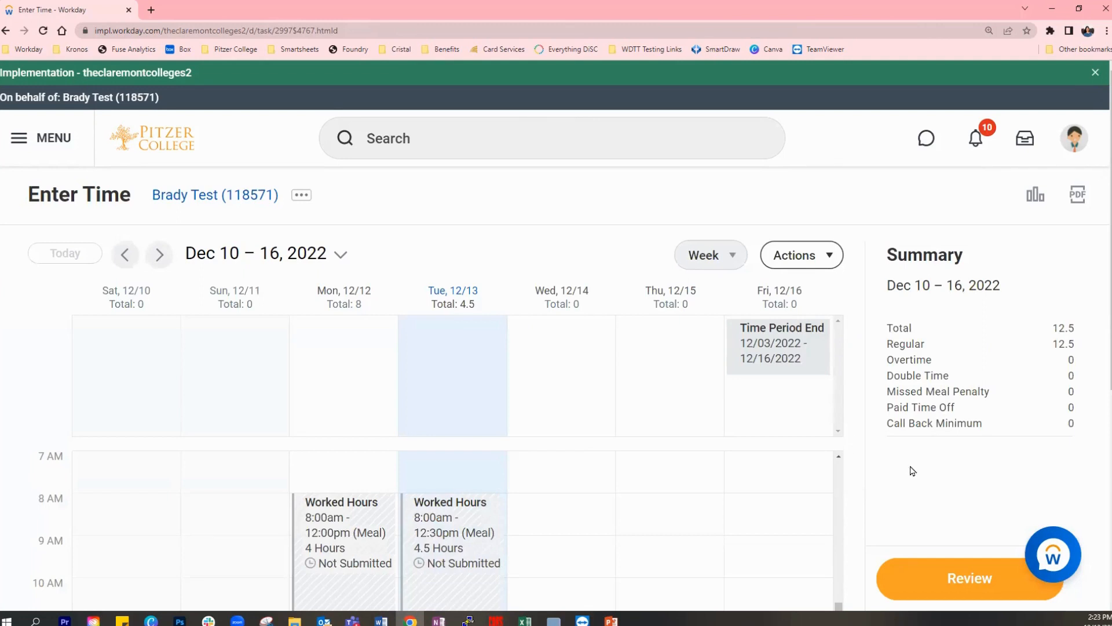
{"action": "scroll", "coordinate": [914, 469], "scroll_direction": "down", "scroll_amount": 1}
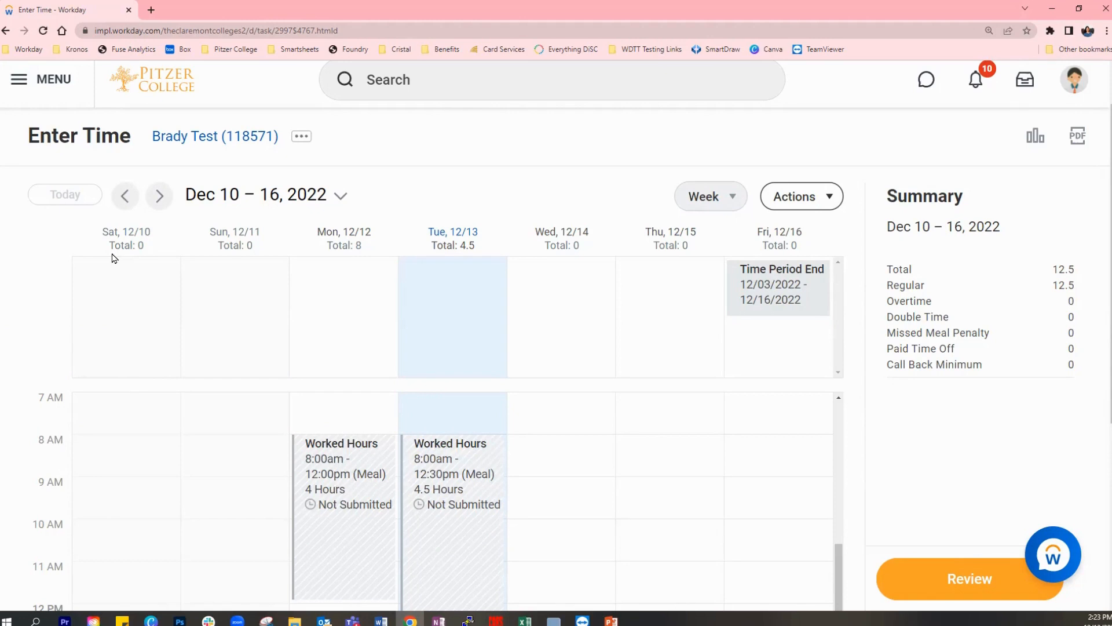
{"action": "left_click", "coordinate": [125, 200]}
{"action": "left_click", "coordinate": [125, 201]}
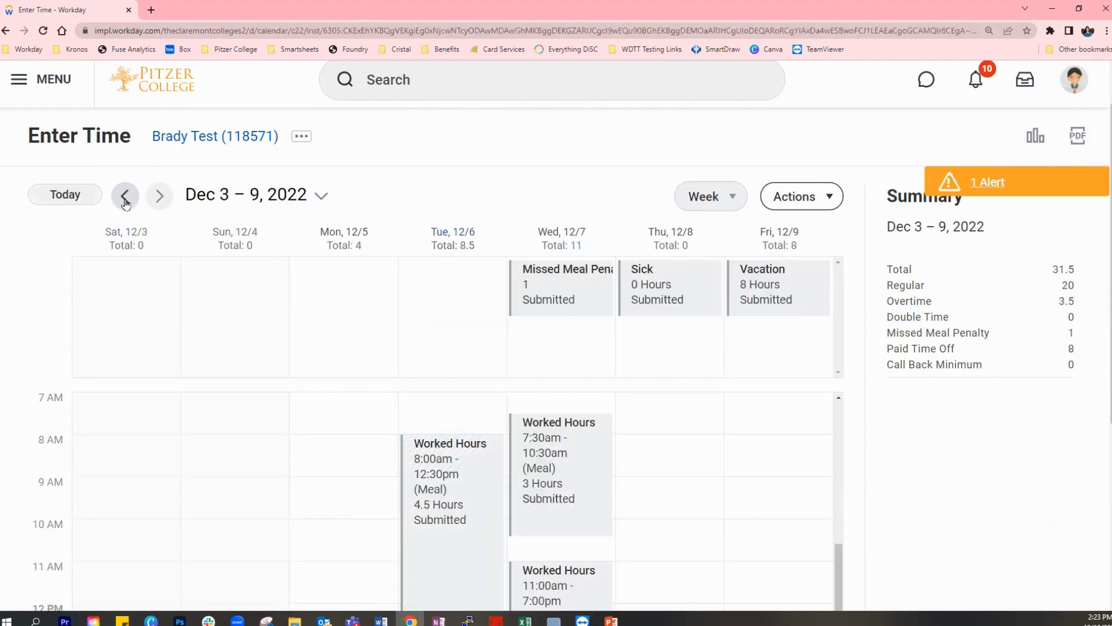
{"action": "left_click", "coordinate": [164, 203]}
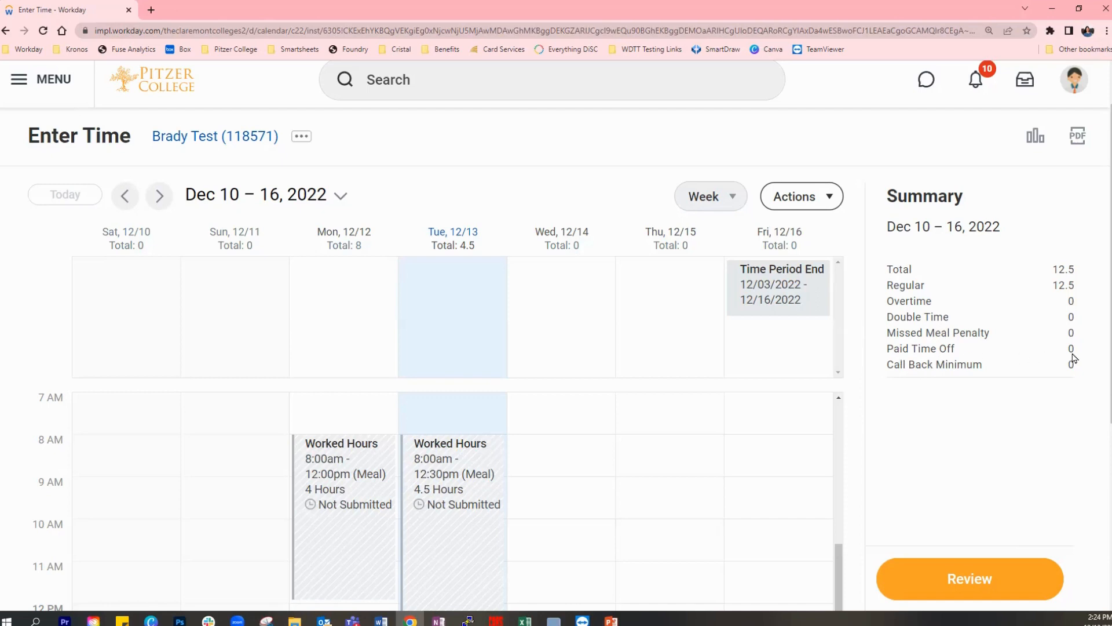
- Examine the submitted hours, absences and summary for Dec 3 – 9, 2022, and return to the Dec 10 – 16 week
{"action": "left_click", "coordinate": [124, 200]}
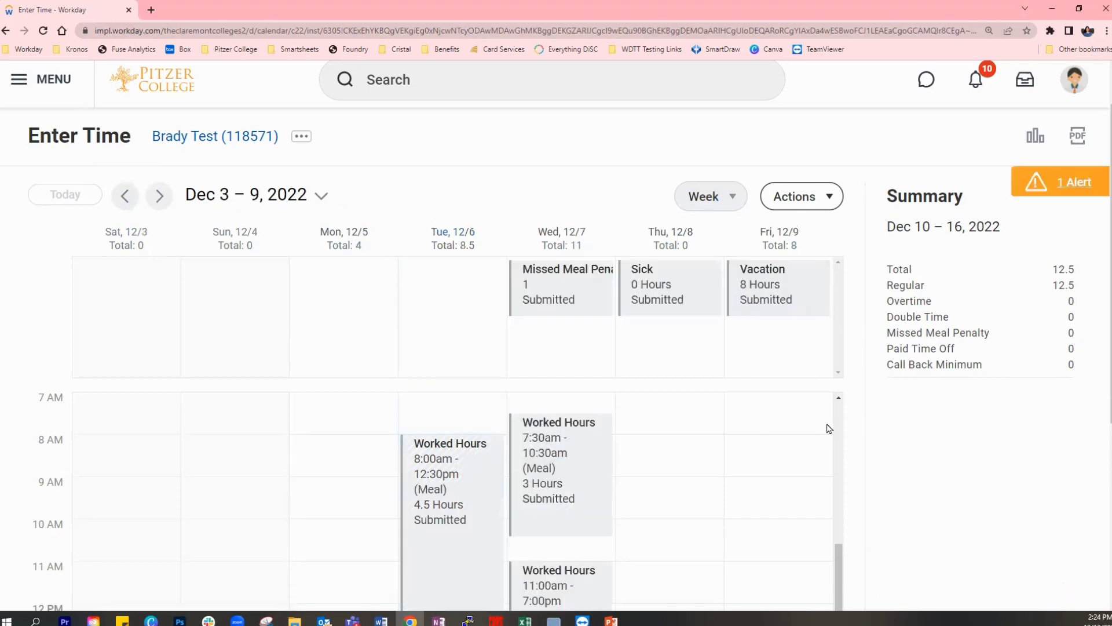
{"action": "scroll", "coordinate": [830, 429], "scroll_direction": "down", "scroll_amount": 1}
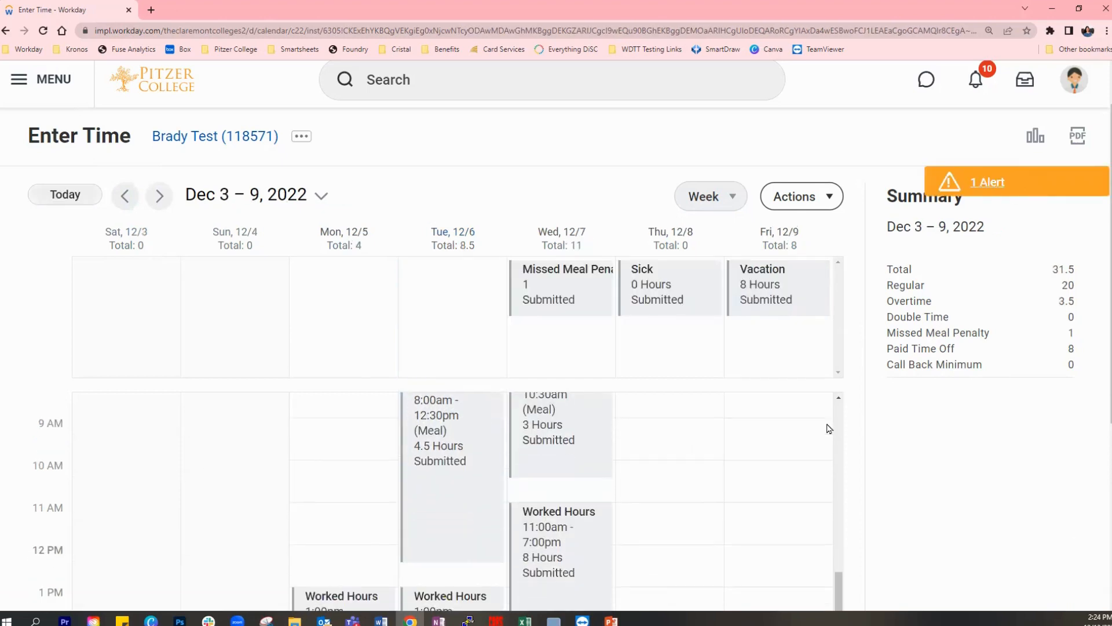
{"action": "scroll", "coordinate": [829, 427], "scroll_direction": "up", "scroll_amount": 1}
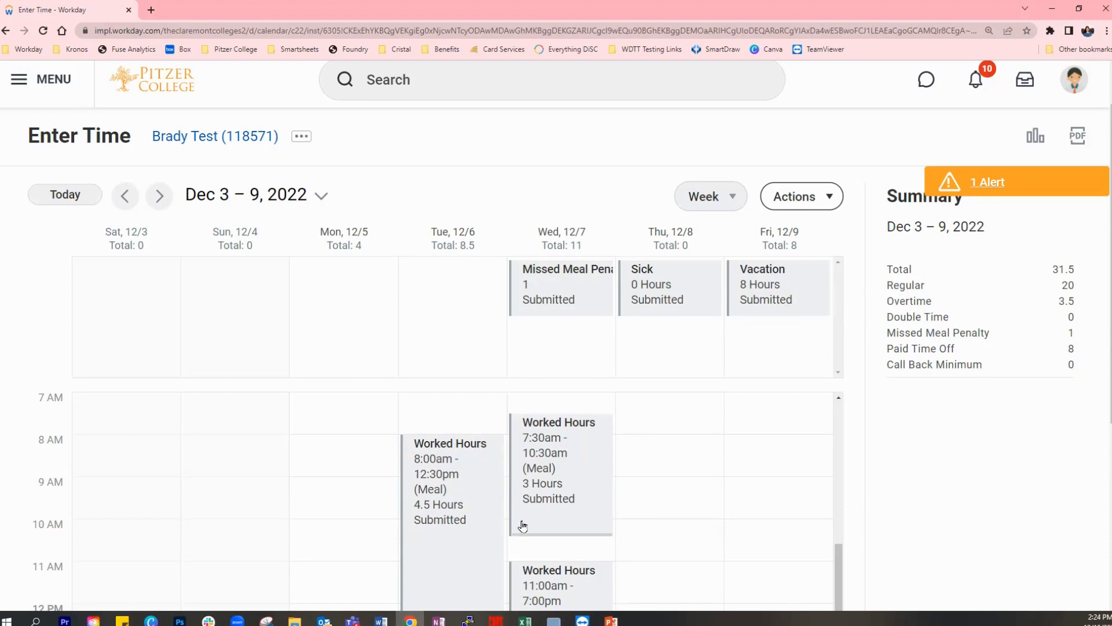
{"action": "scroll", "coordinate": [796, 520], "scroll_direction": "down", "scroll_amount": 4}
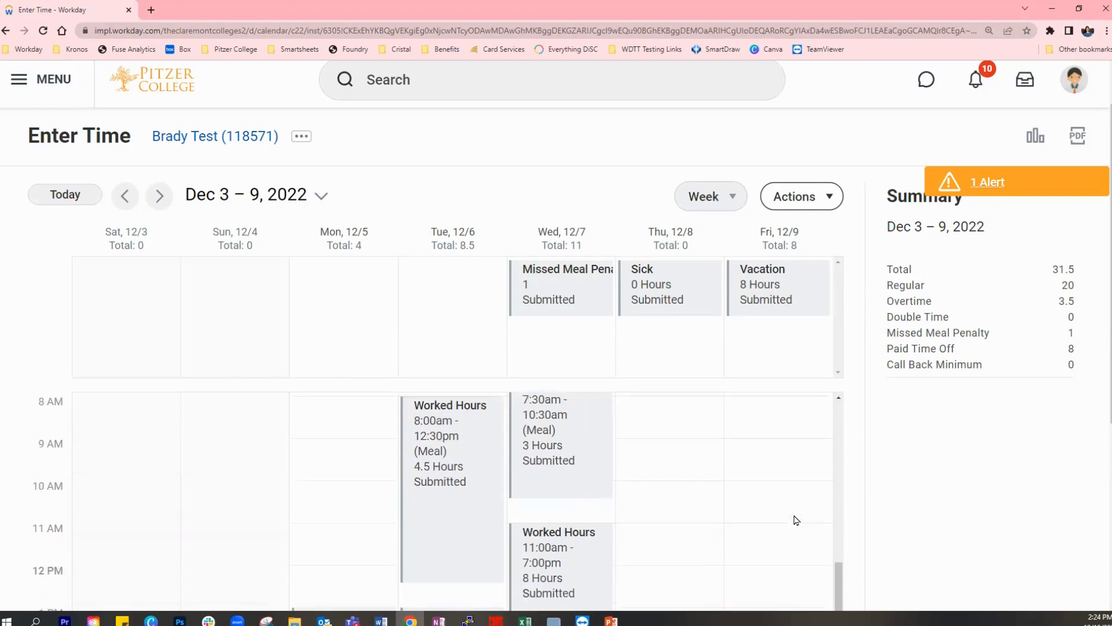
{"action": "scroll", "coordinate": [796, 519], "scroll_direction": "up", "scroll_amount": 4}
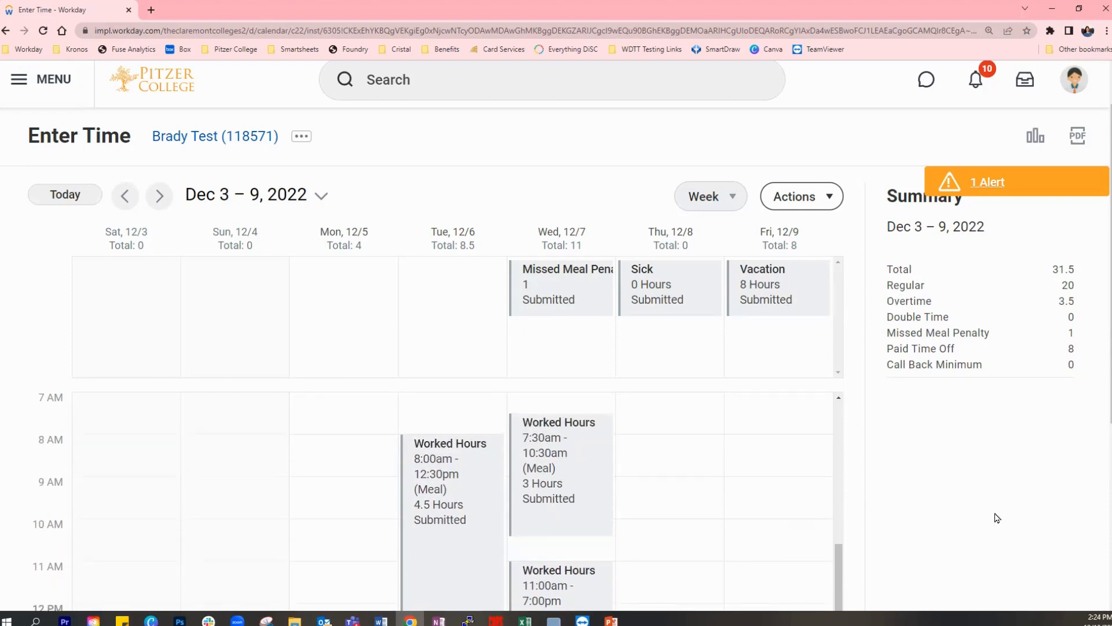
{"action": "scroll", "coordinate": [1104, 362], "scroll_direction": "down", "scroll_amount": 2}
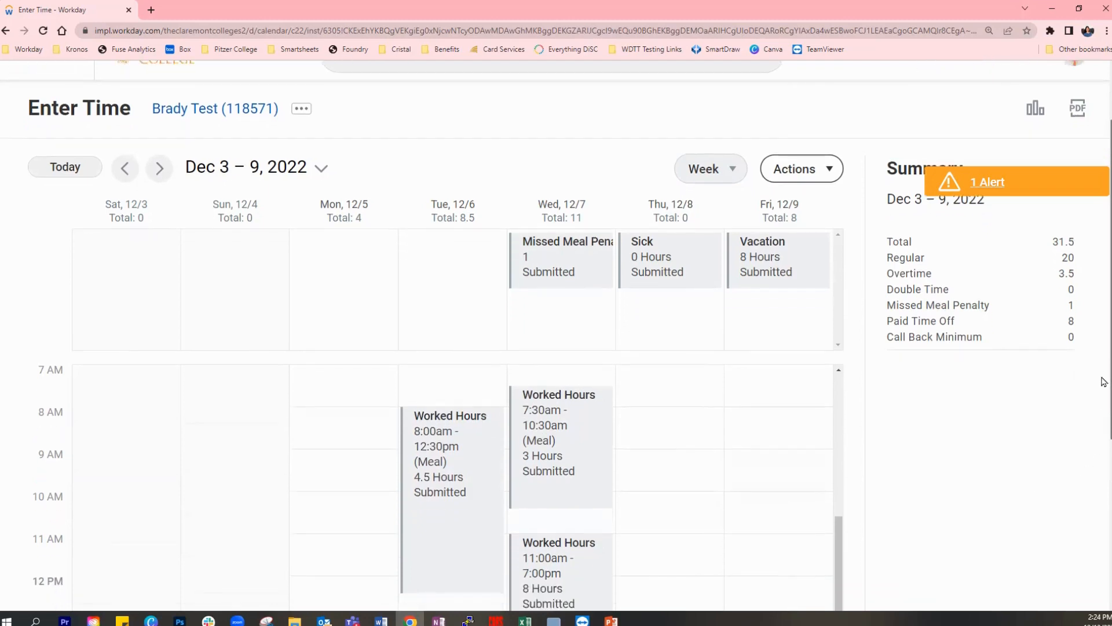
{"action": "scroll", "coordinate": [663, 532], "scroll_direction": "down", "scroll_amount": 1}
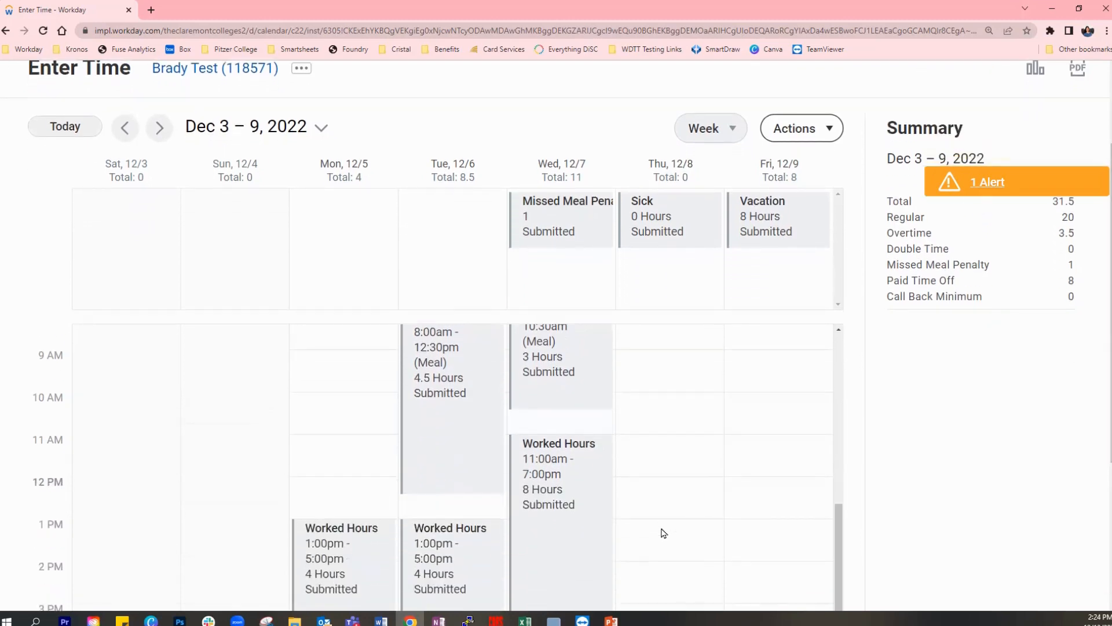
{"action": "scroll", "coordinate": [664, 532], "scroll_direction": "up", "scroll_amount": 1}
{"action": "left_click", "coordinate": [160, 128]}
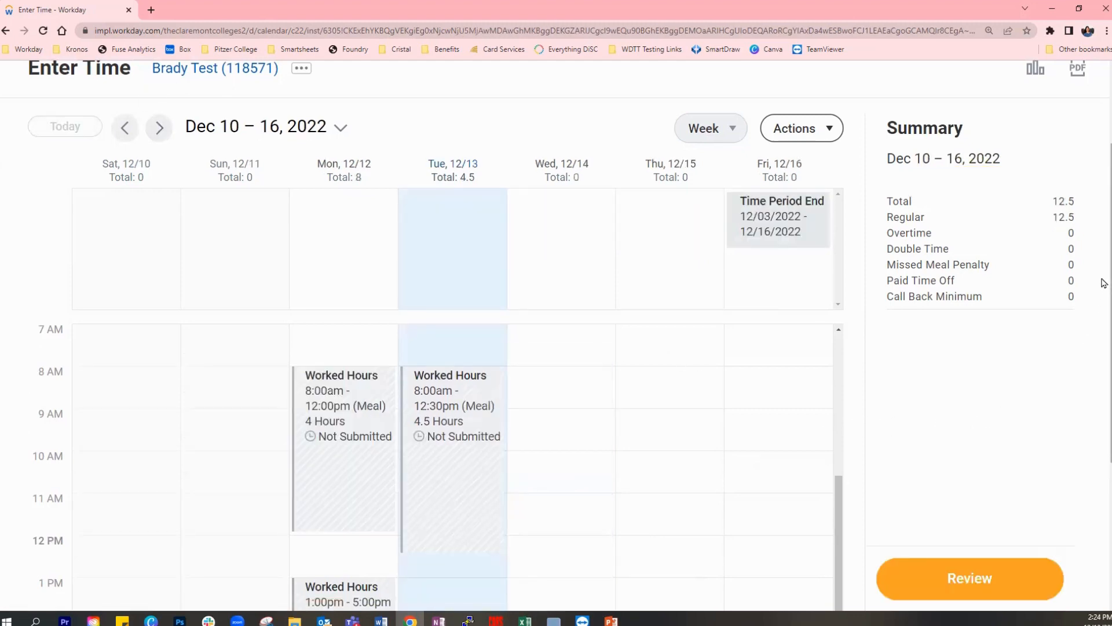
- Fill in a Worked Hours entry for Tuesday, Dec 13, with In 01:00 PM and Out 05:00 PM
{"action": "scroll", "coordinate": [1104, 292], "scroll_direction": "down", "scroll_amount": 2}
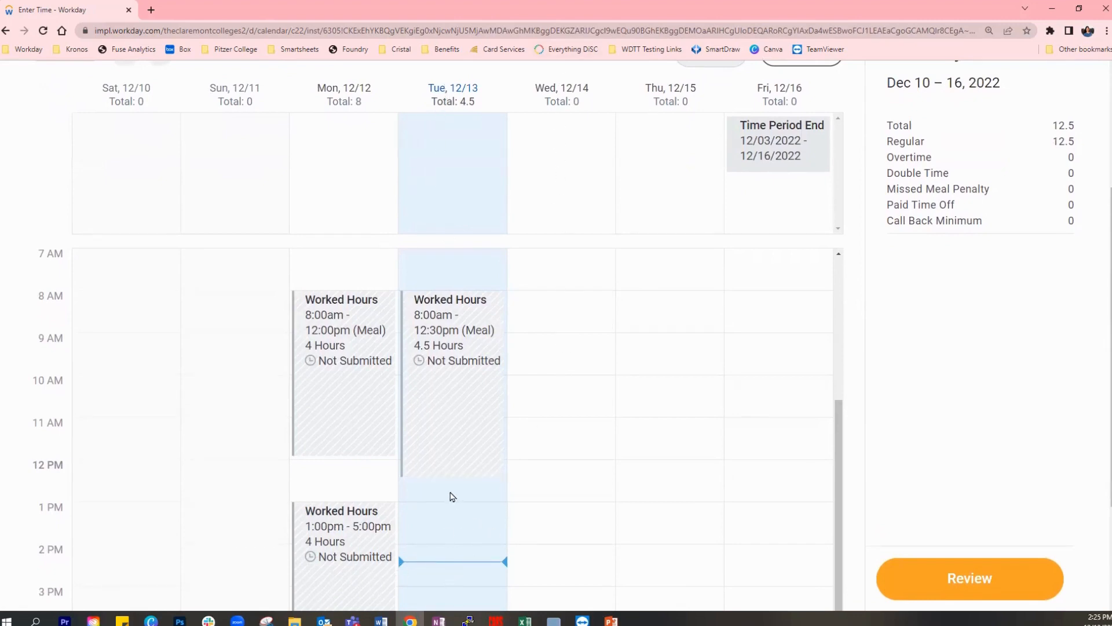
{"action": "scroll", "coordinate": [387, 321], "scroll_direction": "down", "scroll_amount": 2}
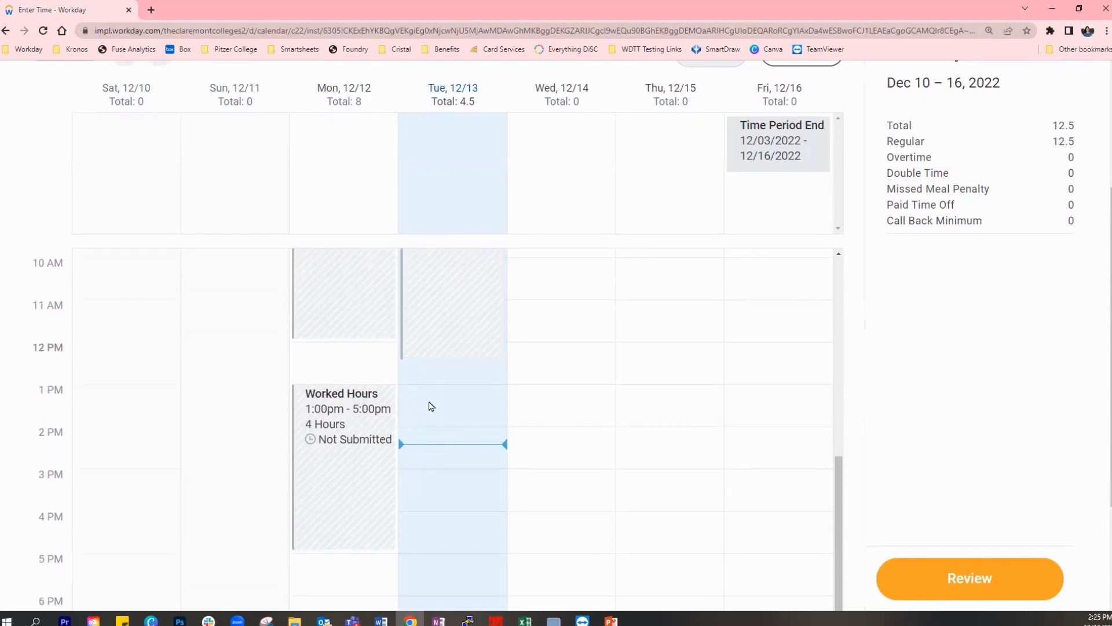
{"action": "left_click", "coordinate": [449, 406]}
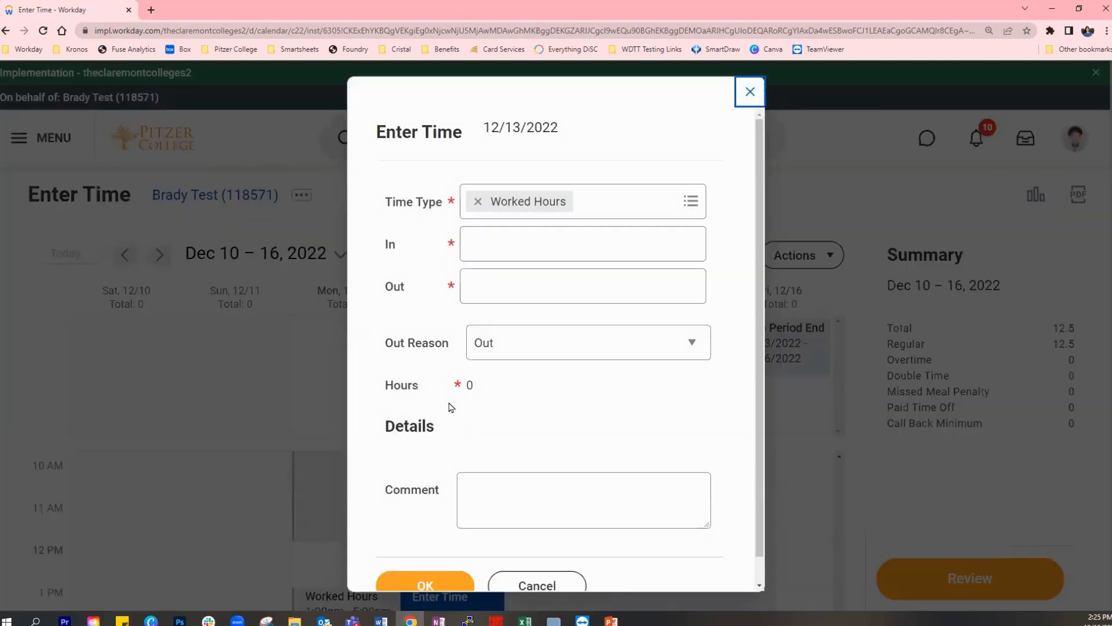
{"action": "scroll", "coordinate": [745, 313], "scroll_direction": "down", "scroll_amount": 1}
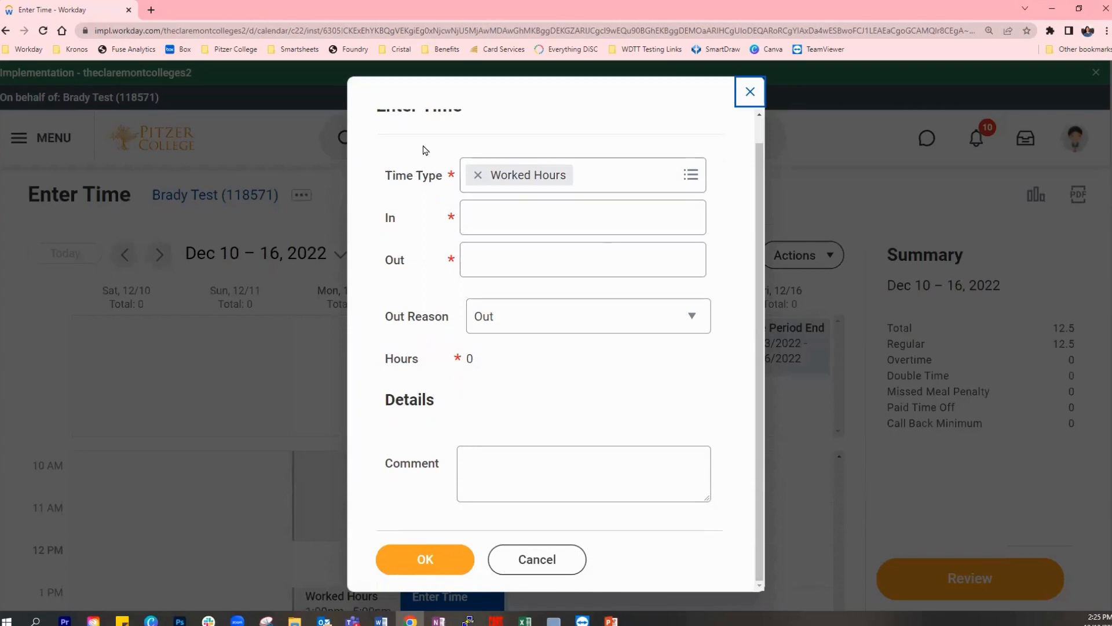
{"action": "left_click", "coordinate": [499, 216]}
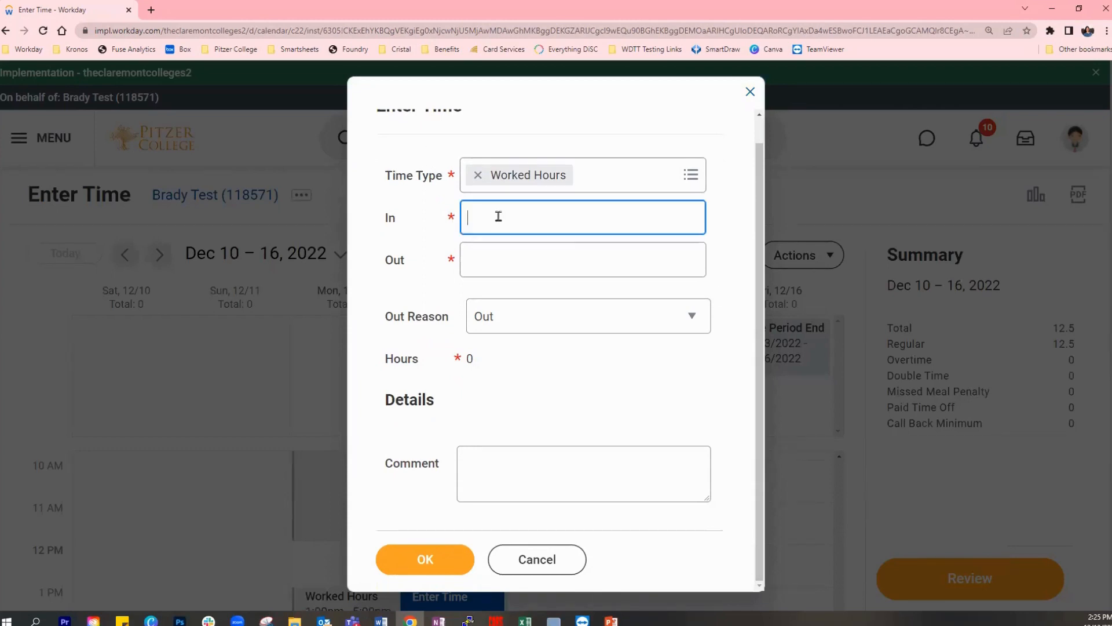
{"action": "type", "text": "8 pm"}
{"action": "key", "text": "Tab"}
{"action": "type", "text": "5 pm"}
{"action": "key", "text": "Tab"}
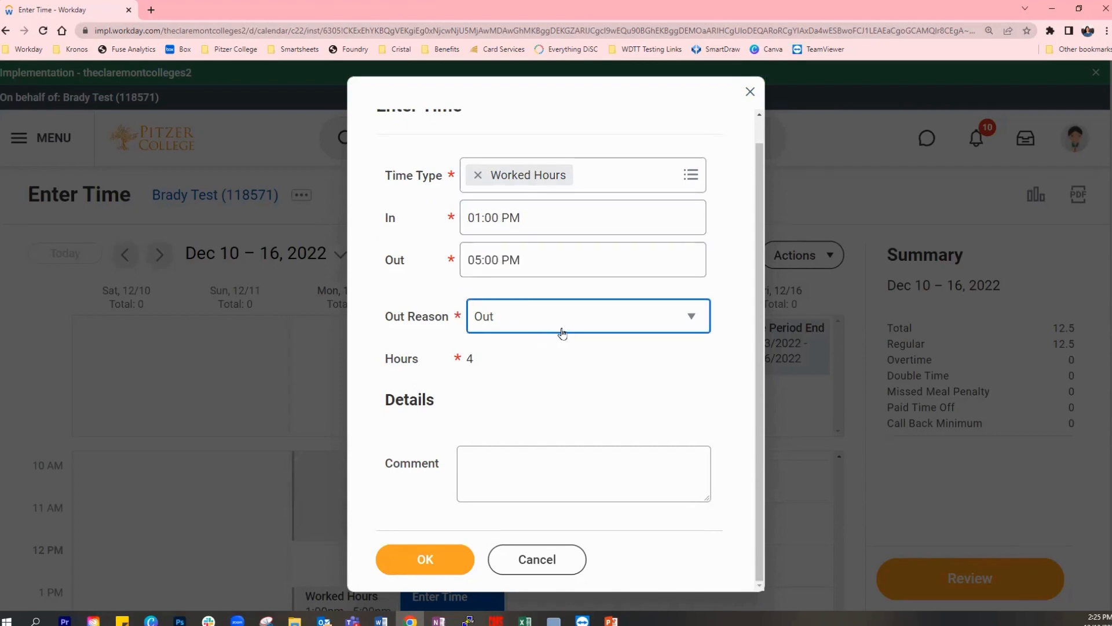
{"action": "left_click", "coordinate": [614, 383]}
- Look over the time entry codes, keep Worked Hours as the time type, and save the Dec 13 entry
{"action": "scroll", "coordinate": [659, 433], "scroll_direction": "up", "scroll_amount": 1}
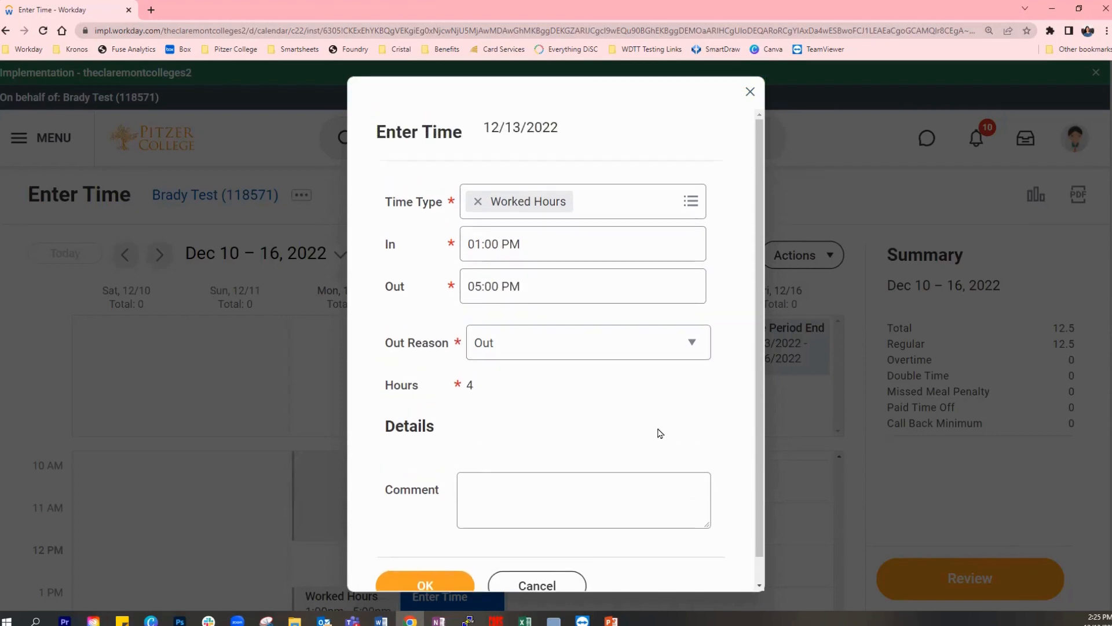
{"action": "left_click", "coordinate": [623, 208]}
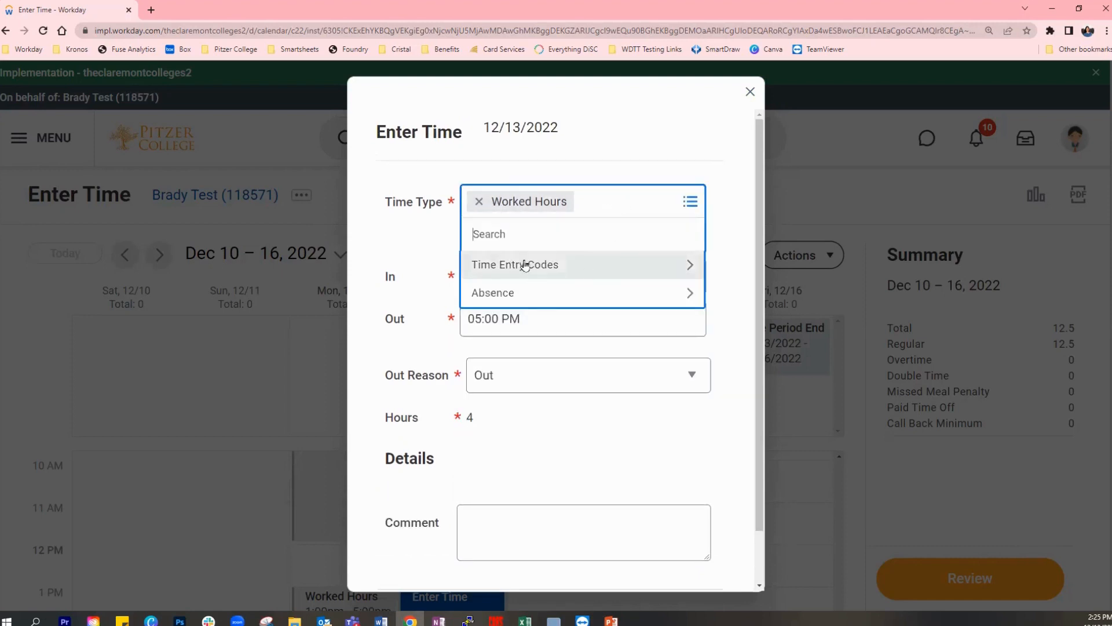
{"action": "left_click", "coordinate": [565, 267]}
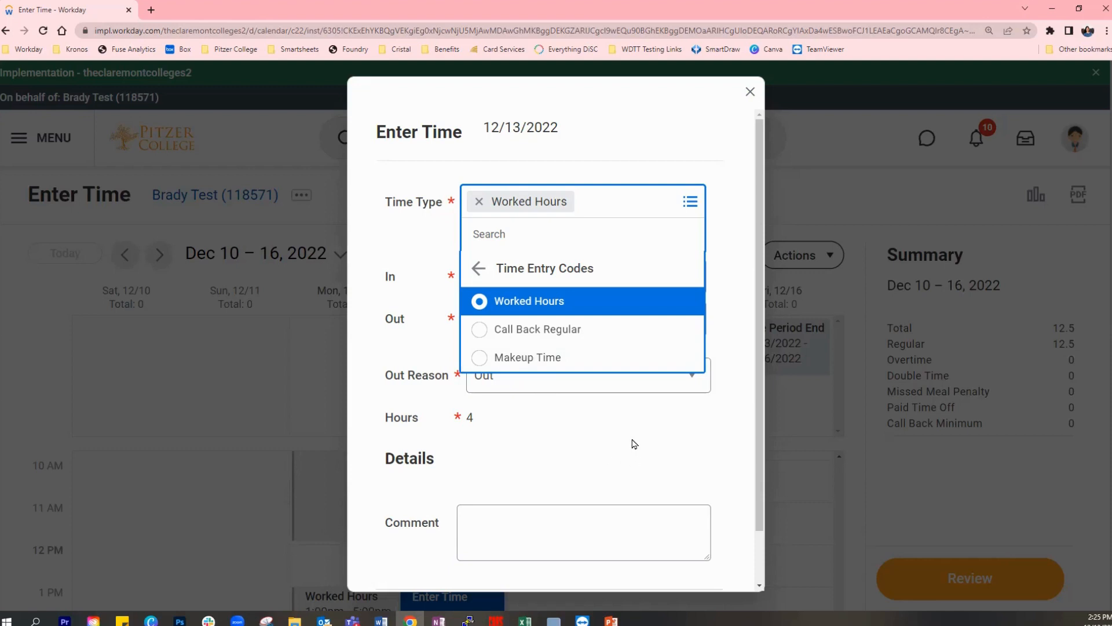
{"action": "left_click", "coordinate": [632, 418]}
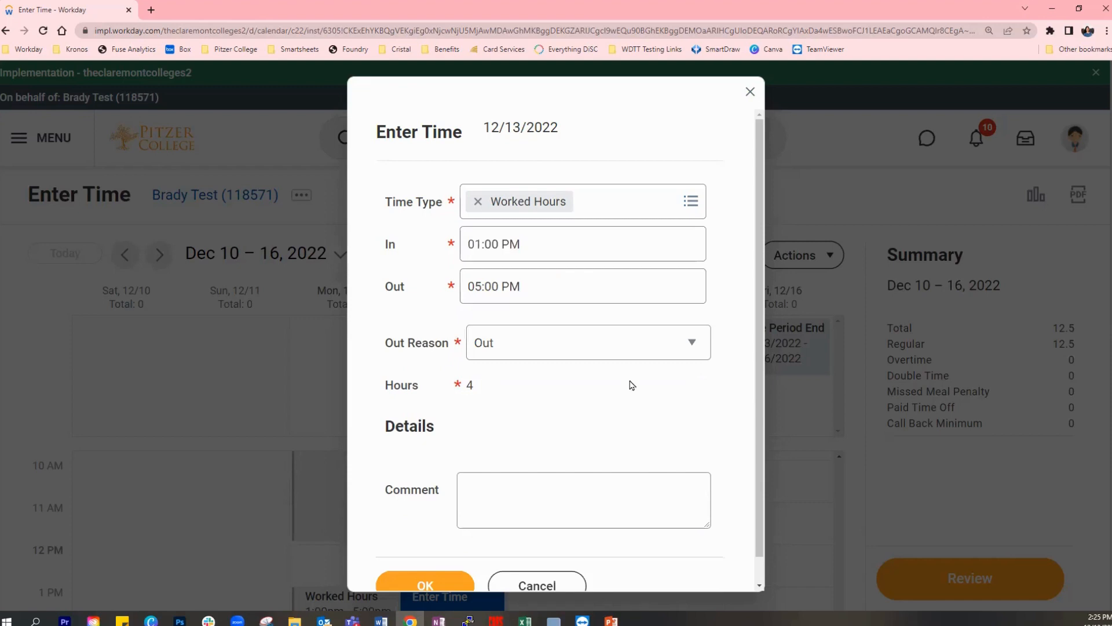
{"action": "scroll", "coordinate": [693, 199], "scroll_direction": "down", "scroll_amount": 1}
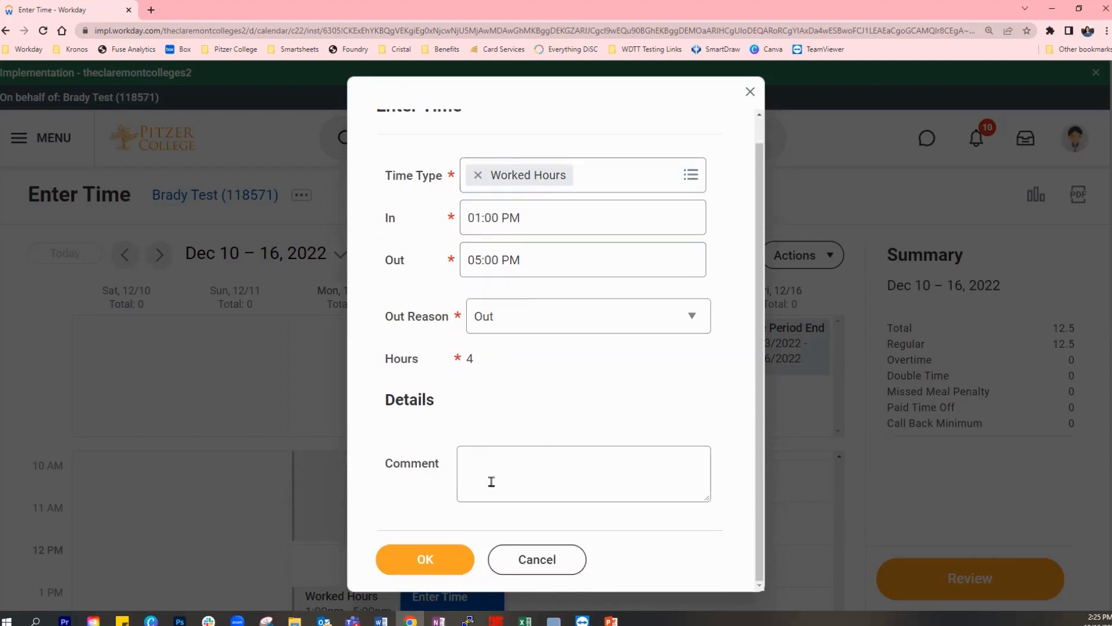
{"action": "left_click", "coordinate": [429, 561]}
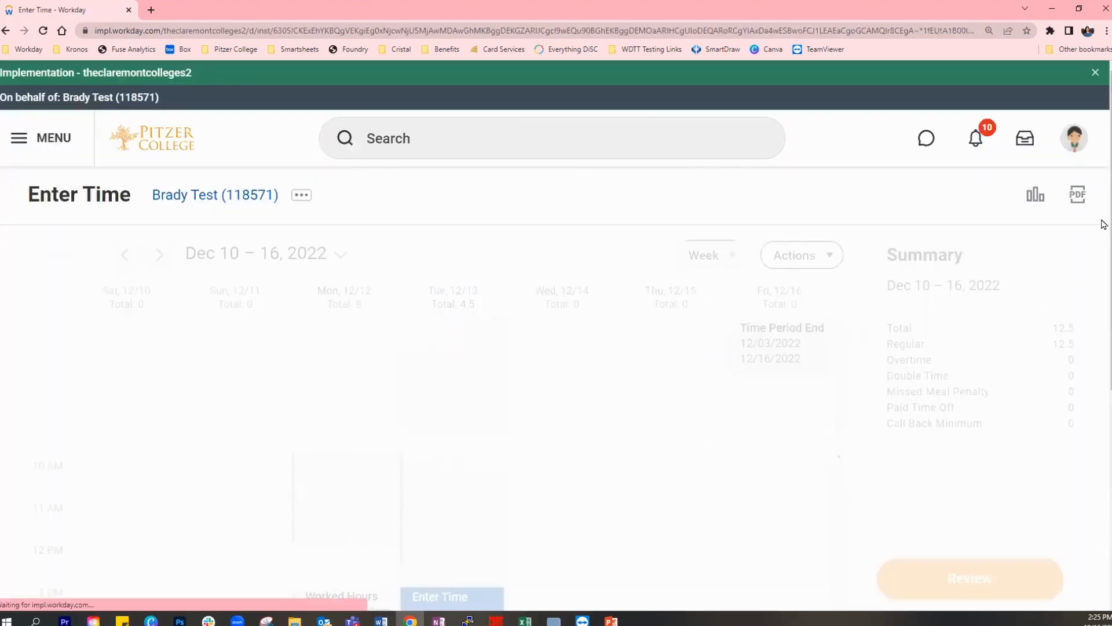
- Set the Out time of Monday Dec 12's afternoon Worked Hours entry to 05:30 PM and save the change
{"action": "scroll", "coordinate": [1103, 273], "scroll_direction": "down", "scroll_amount": 5}
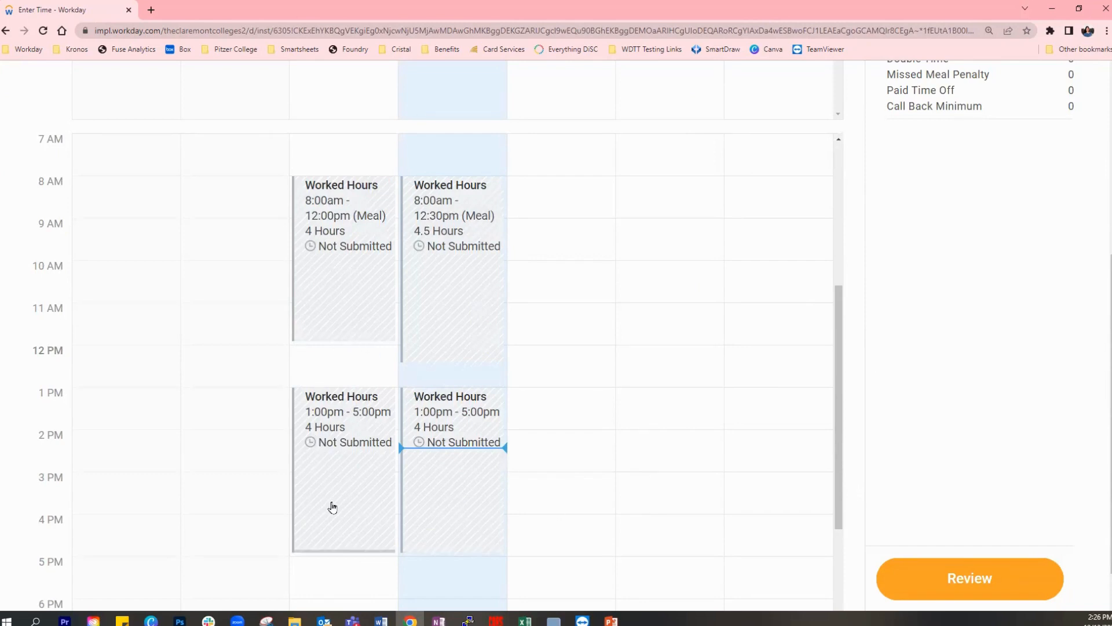
{"action": "left_click", "coordinate": [346, 431]}
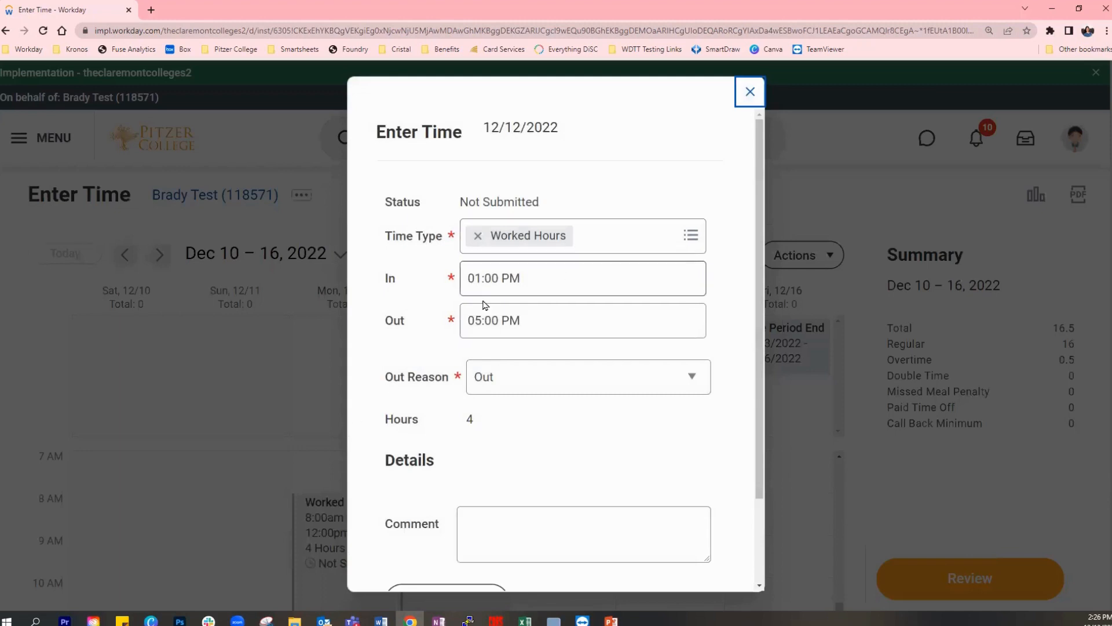
{"action": "left_click", "coordinate": [481, 320]}
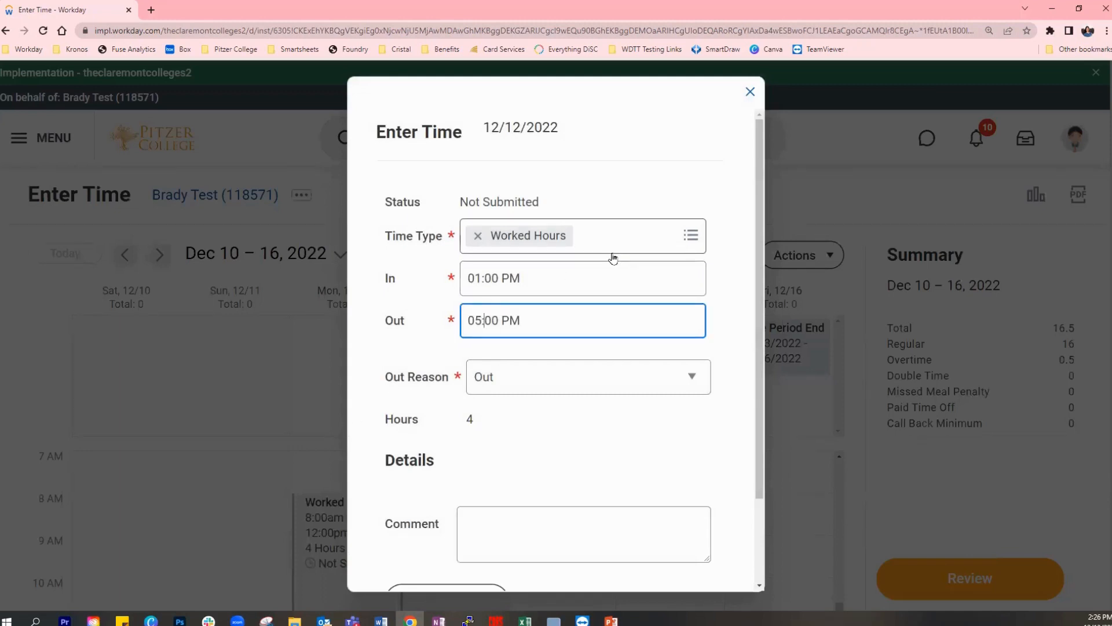
{"action": "key", "text": "BackSpace"}
{"action": "type", "text": "3"}
{"action": "left_click", "coordinate": [561, 426]}
{"action": "scroll", "coordinate": [603, 348], "scroll_direction": "down", "scroll_amount": 1}
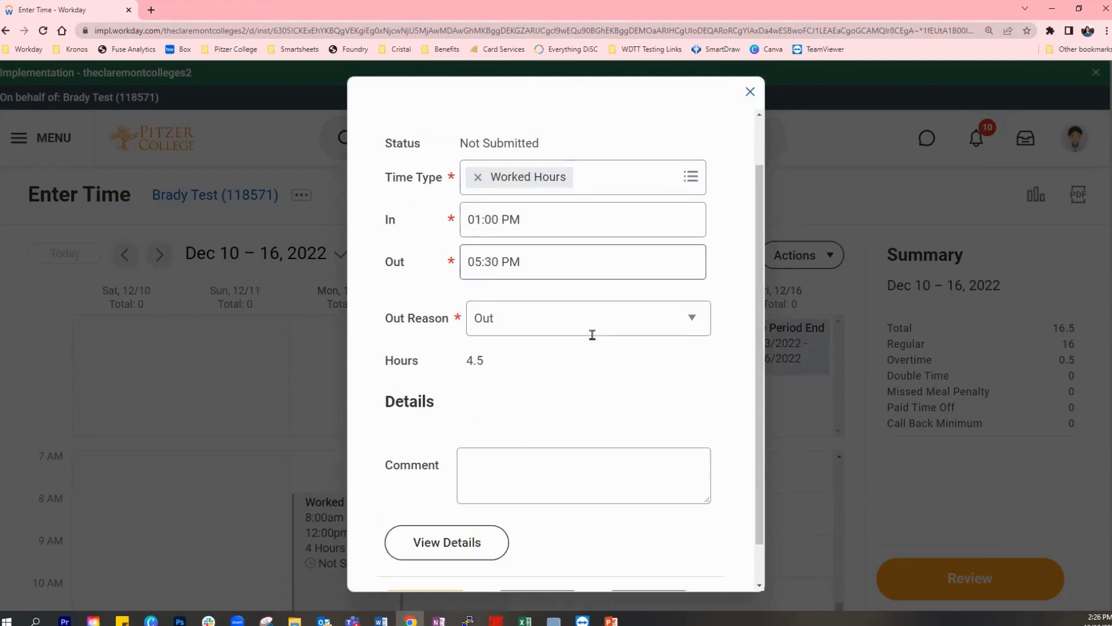
{"action": "scroll", "coordinate": [719, 362], "scroll_direction": "down", "scroll_amount": 1}
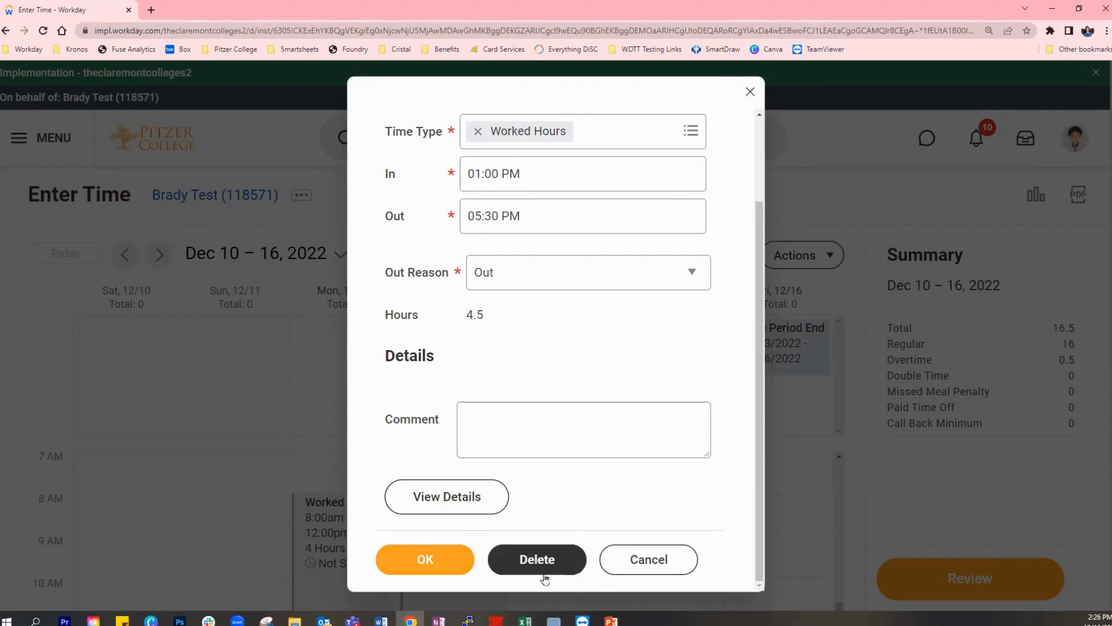
{"action": "left_click", "coordinate": [429, 561]}
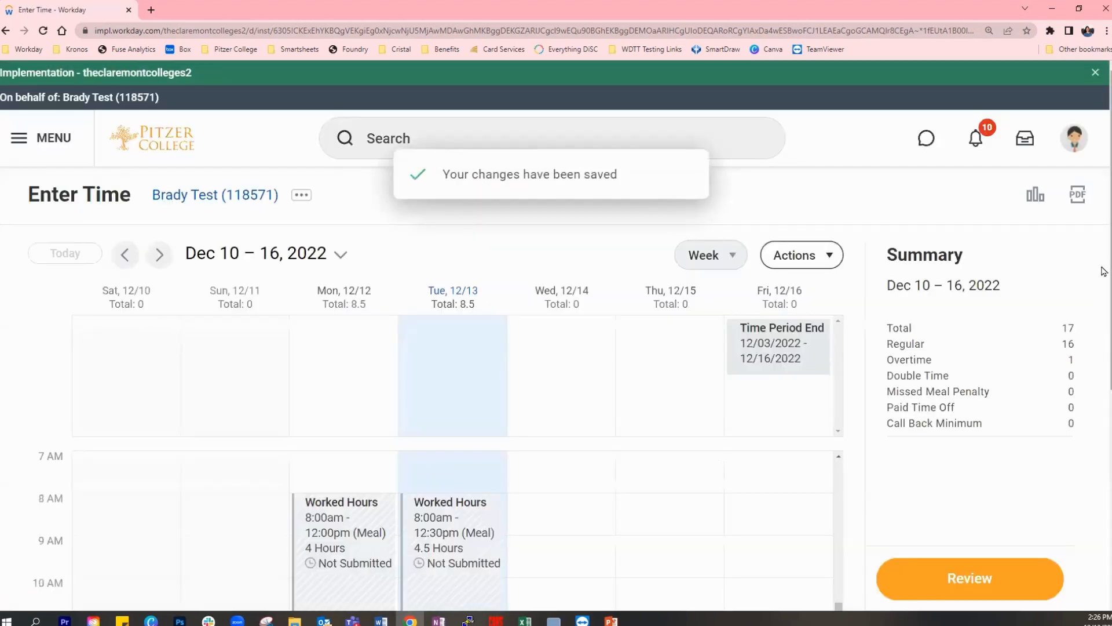
- Return to the Dec 3 – 9, 2022 week and view the details of the Thursday Dec 8 Sick absence, closing them again
{"action": "scroll", "coordinate": [1104, 282], "scroll_direction": "down", "scroll_amount": 1}
{"action": "scroll", "coordinate": [1104, 282], "scroll_direction": "down", "scroll_amount": 3}
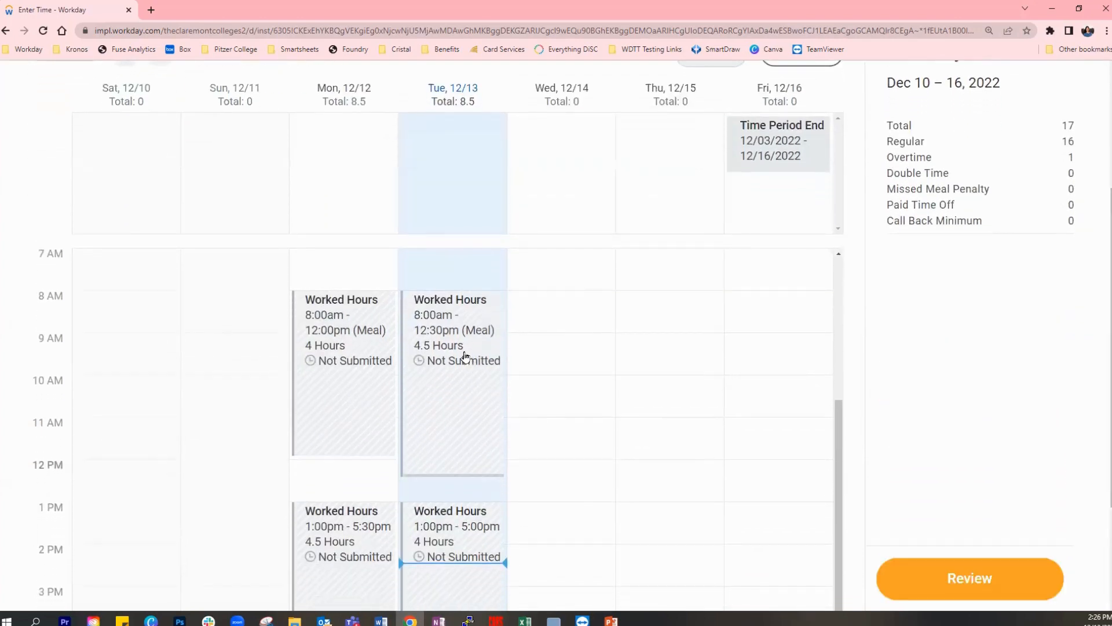
{"action": "scroll", "coordinate": [313, 231], "scroll_direction": "up", "scroll_amount": 1}
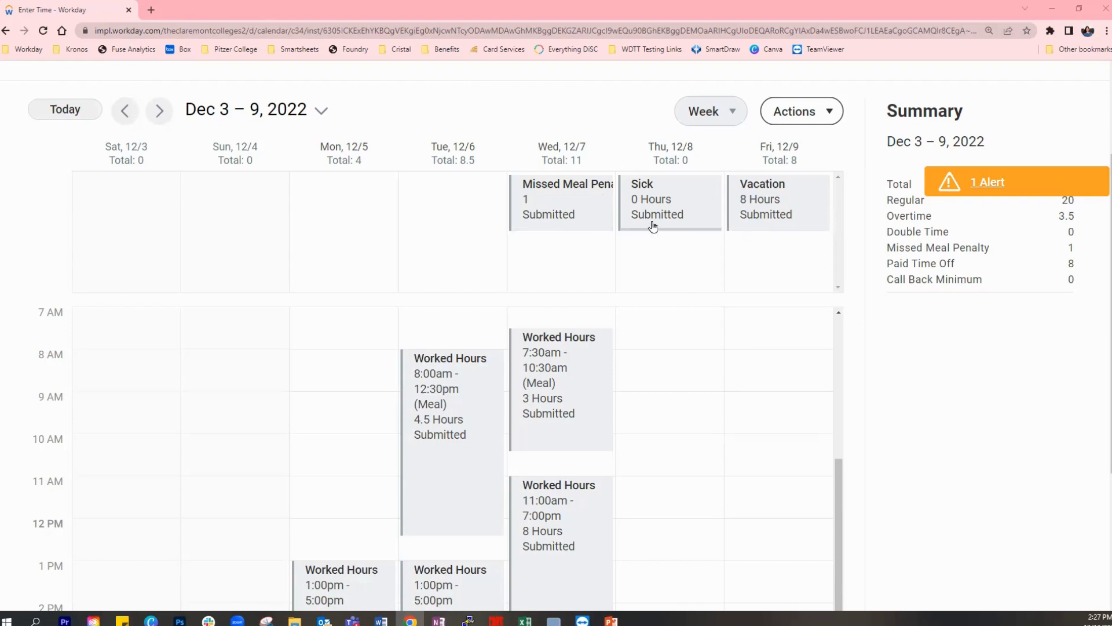
{"action": "left_click", "coordinate": [670, 214]}
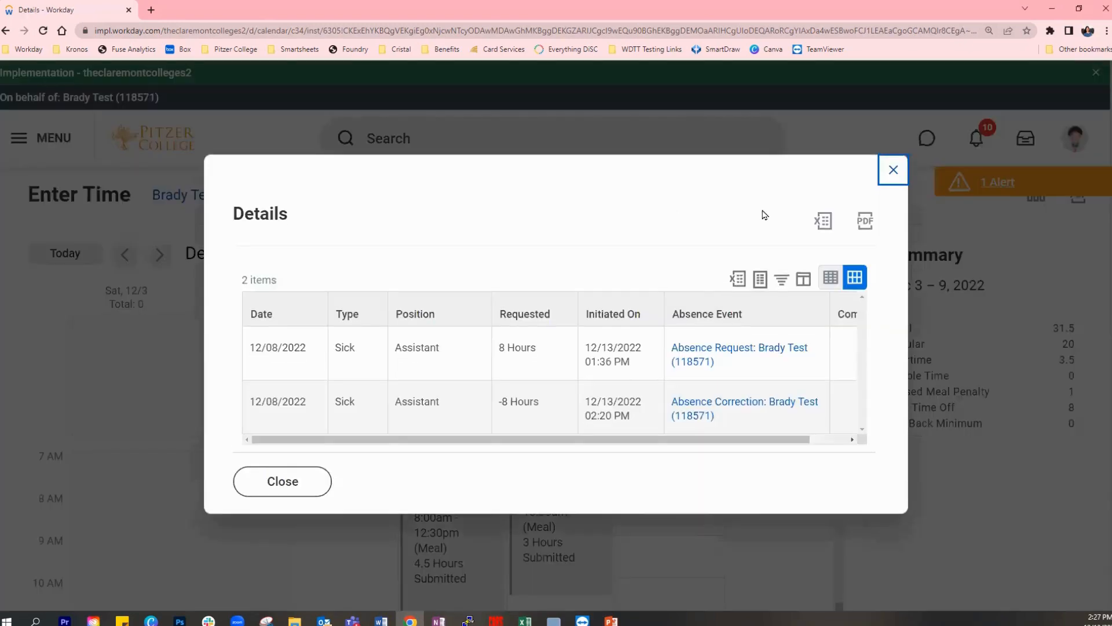
{"action": "left_click_drag", "start_coordinate": [723, 442], "coordinate": [551, 442]}
{"action": "left_click", "coordinate": [893, 171]}
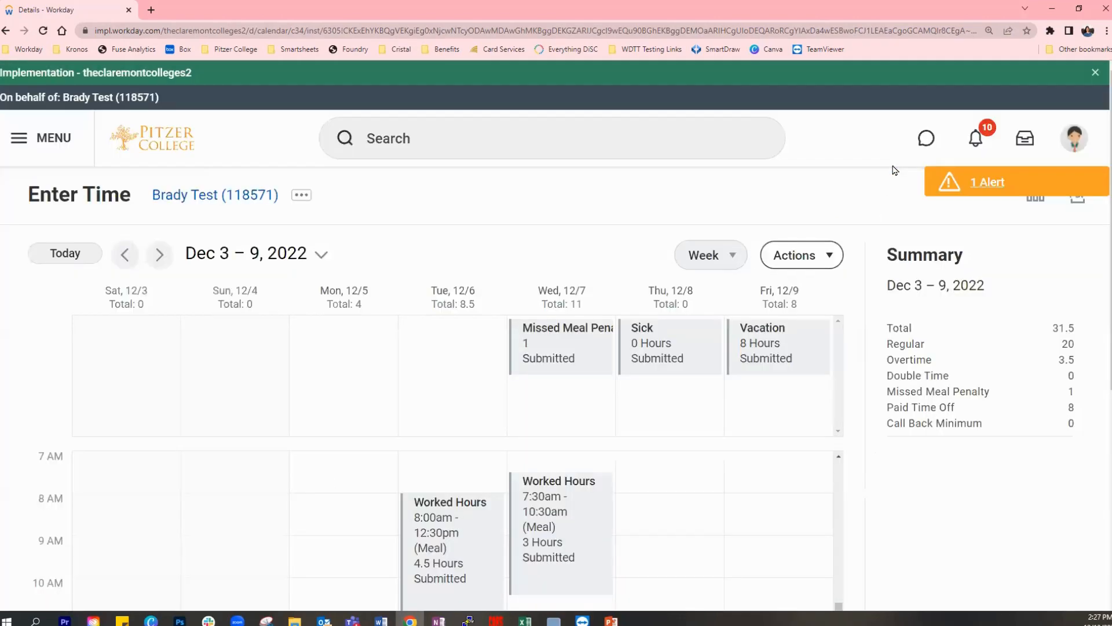
- Look over the worked hours submitted for Dec 3 – 9, 2022, and go forward to the Dec 10 – 16 week
{"action": "scroll", "coordinate": [811, 507], "scroll_direction": "down", "scroll_amount": 2}
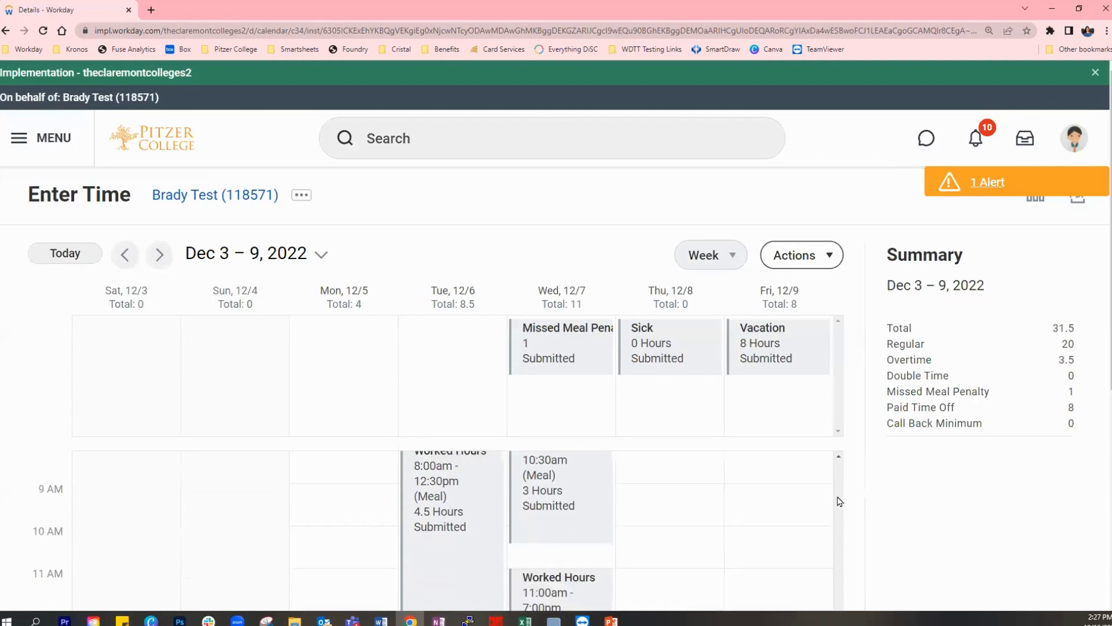
{"action": "scroll", "coordinate": [1104, 278], "scroll_direction": "down", "scroll_amount": 1}
{"action": "scroll", "coordinate": [1103, 342], "scroll_direction": "down", "scroll_amount": 1}
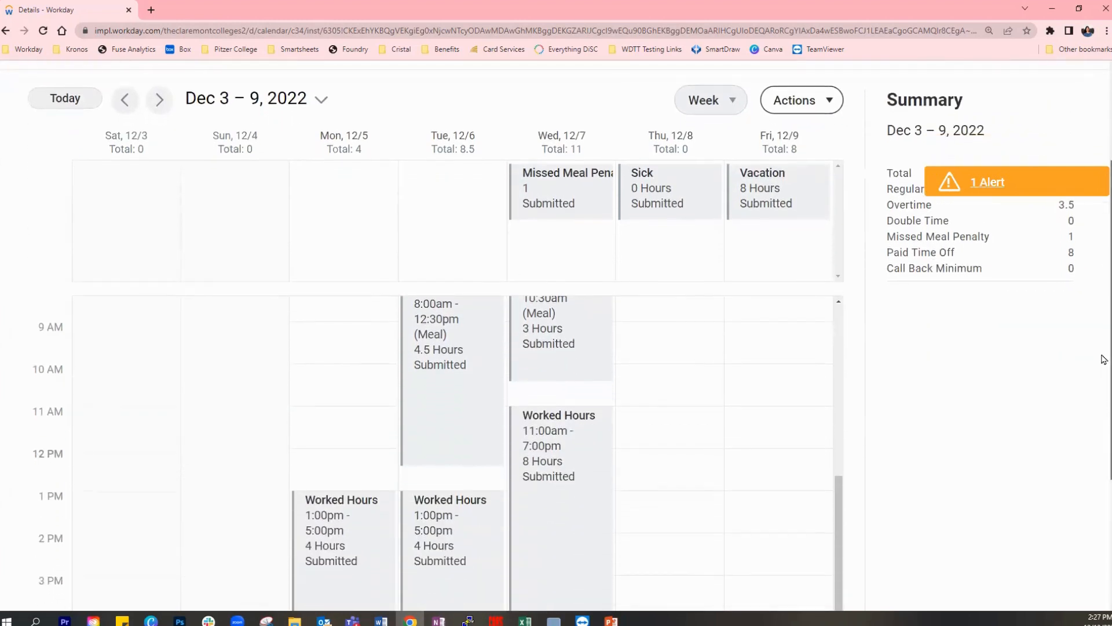
{"action": "scroll", "coordinate": [759, 516], "scroll_direction": "up", "scroll_amount": 1}
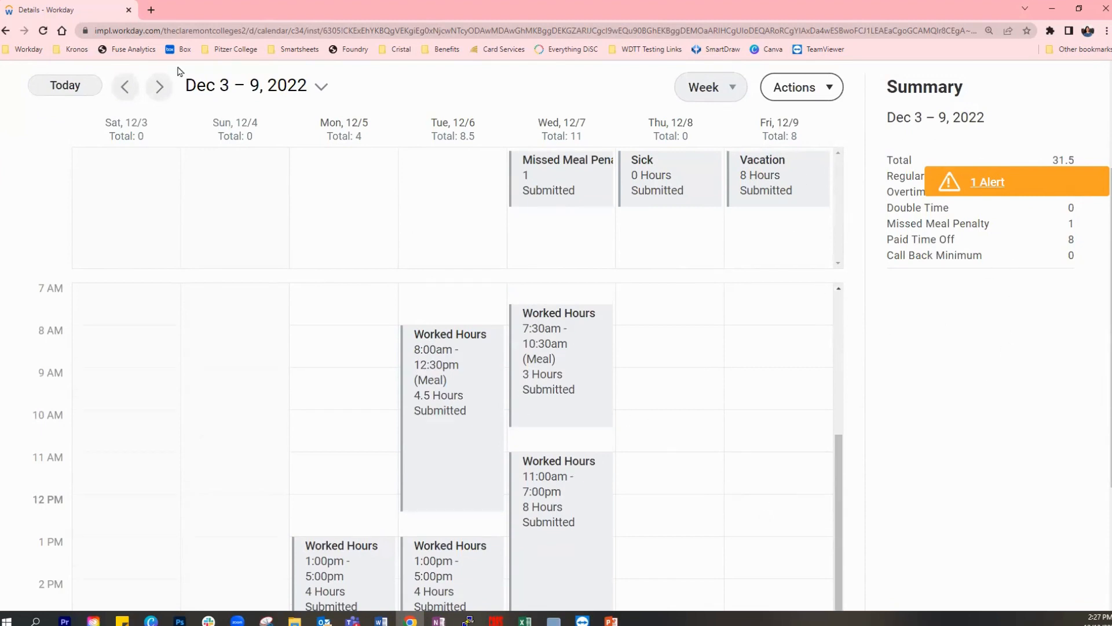
{"action": "left_click", "coordinate": [160, 88]}
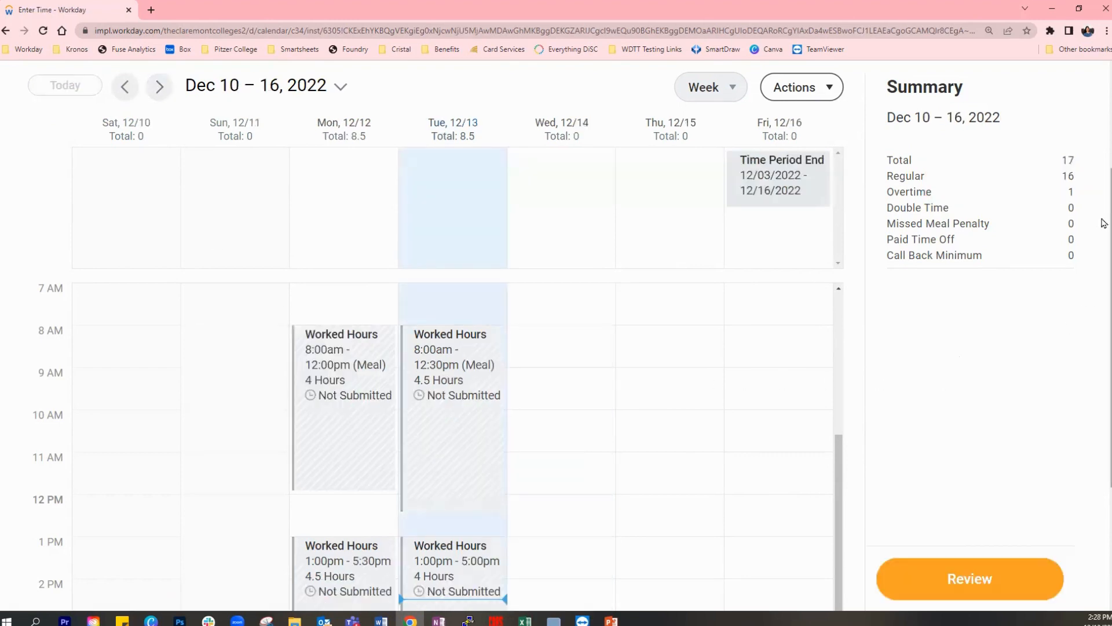
- Add and save a Worked Hours entry for Wednesday, Dec 14, from 08:00 AM to 02:00 PM
{"action": "scroll", "coordinate": [1104, 207], "scroll_direction": "down", "scroll_amount": 1}
{"action": "scroll", "coordinate": [1104, 235], "scroll_direction": "down", "scroll_amount": 1}
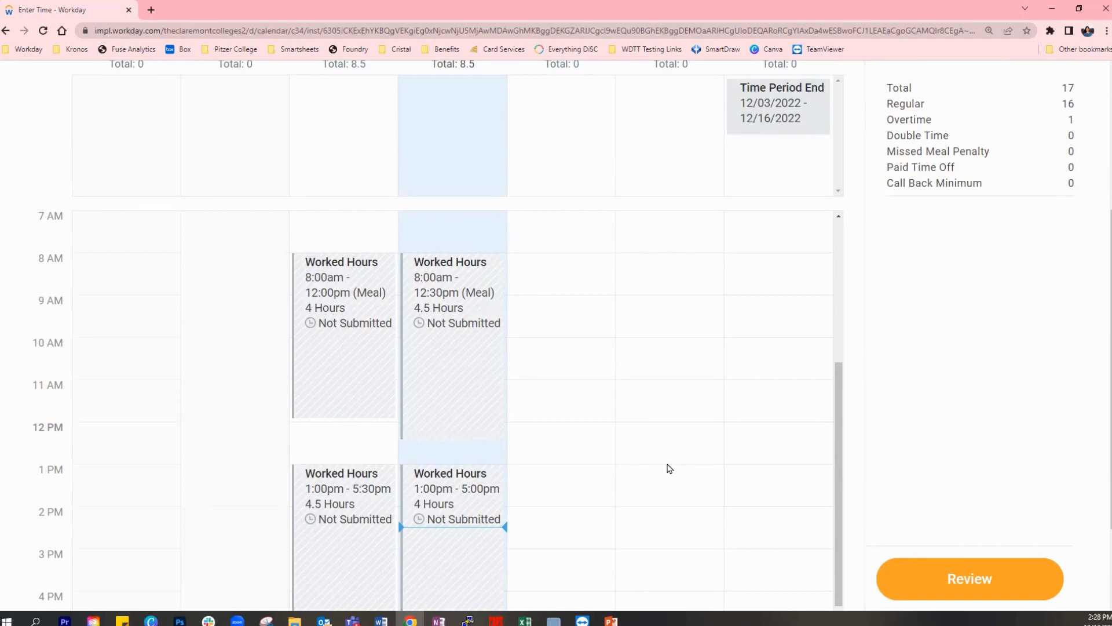
{"action": "left_click", "coordinate": [571, 274]}
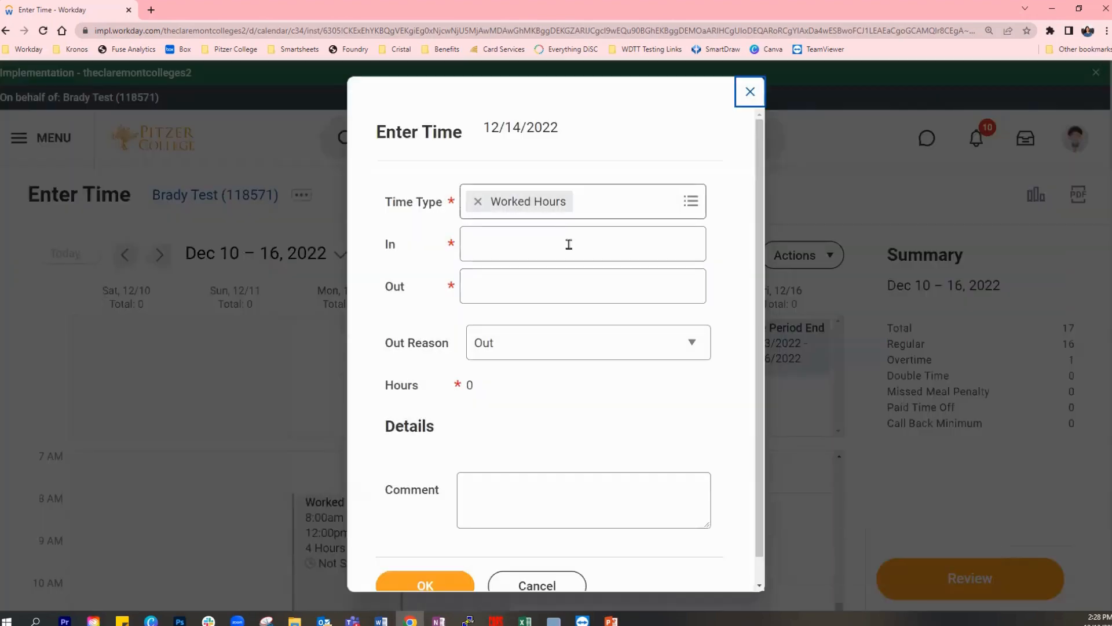
{"action": "left_click", "coordinate": [569, 244]}
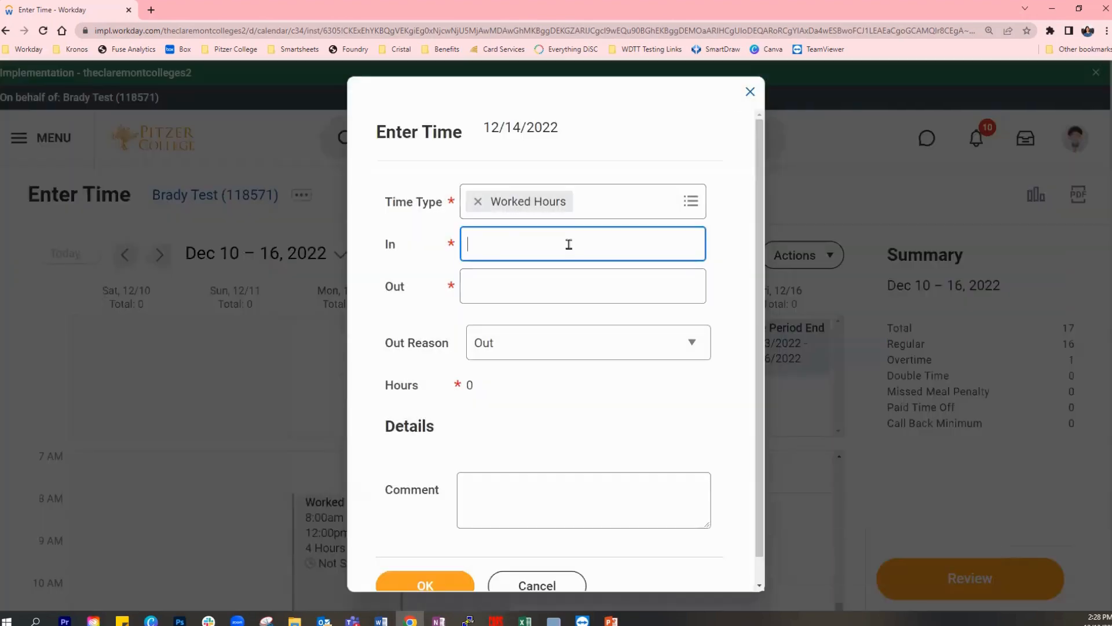
{"action": "type", "text": "8am"}
{"action": "key", "text": "Tab"}
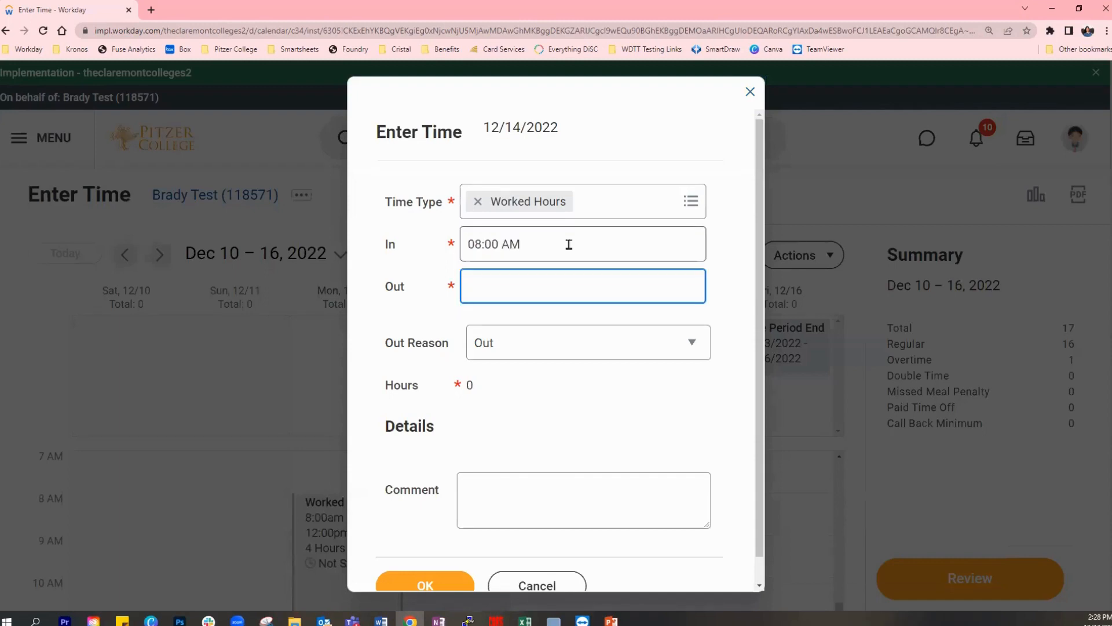
{"action": "type", "text": "2pm"}
{"action": "key", "text": "Tab"}
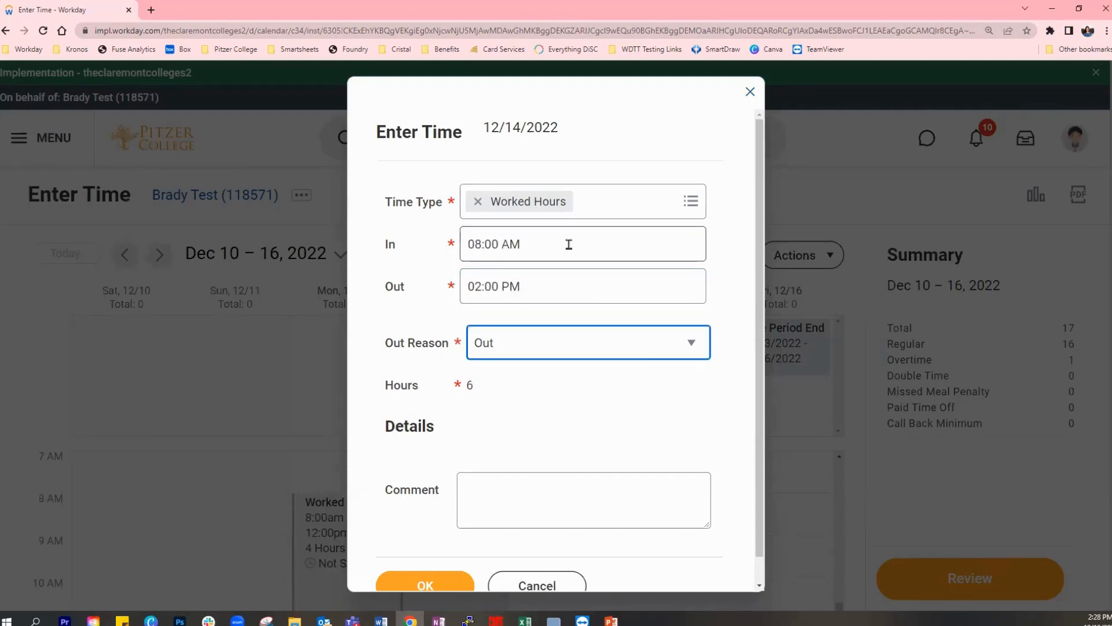
{"action": "left_click", "coordinate": [565, 399]}
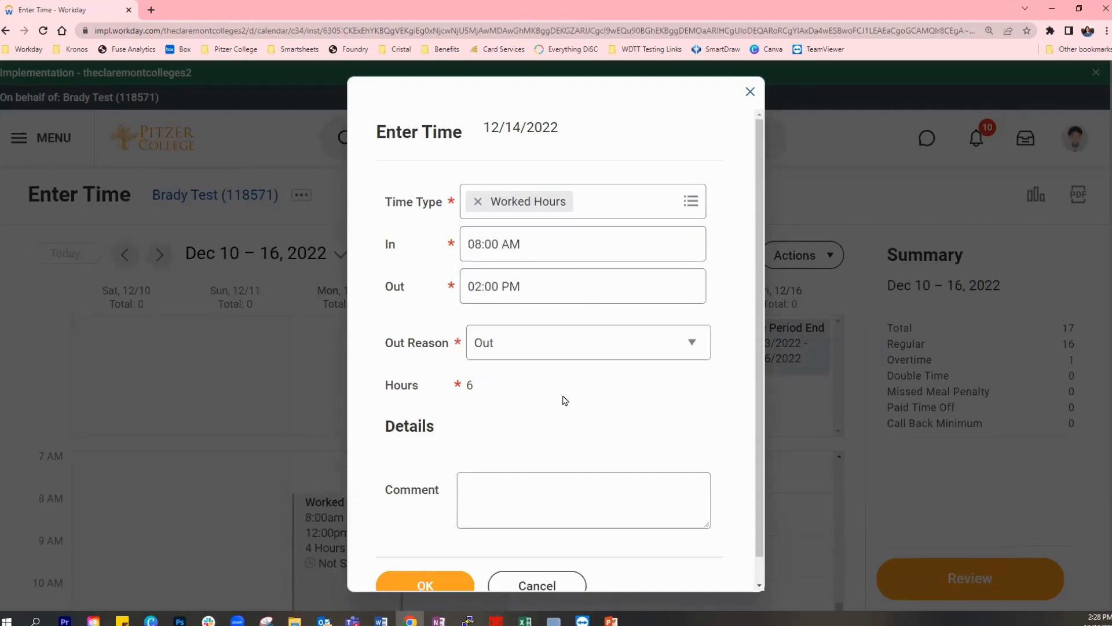
{"action": "left_click", "coordinate": [428, 585]}
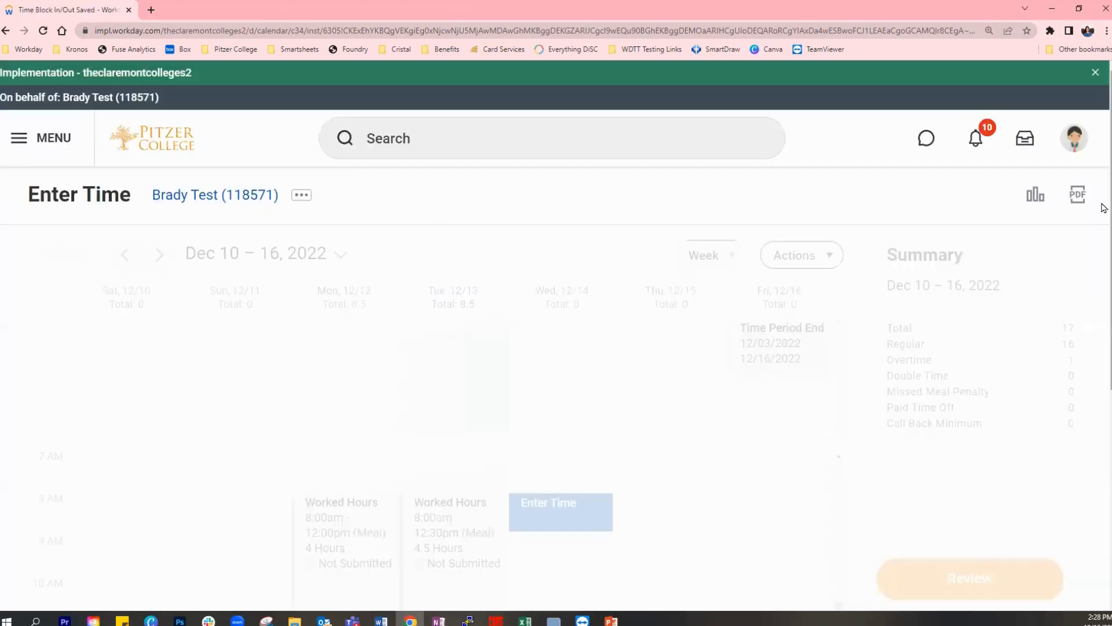
- Change Wednesday Dec 14's Worked Hours entry to an Out time of 01:00 PM with Out Reason Meal, and save it
{"action": "left_click_drag", "start_coordinate": [1103, 204], "coordinate": [1104, 334]}
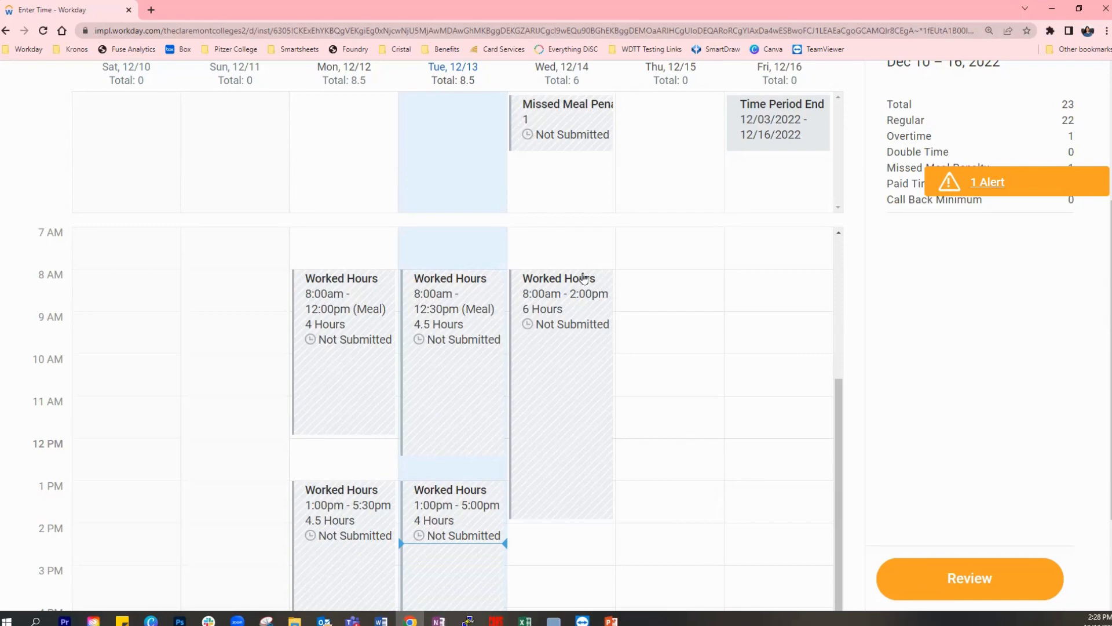
{"action": "left_click", "coordinate": [597, 385]}
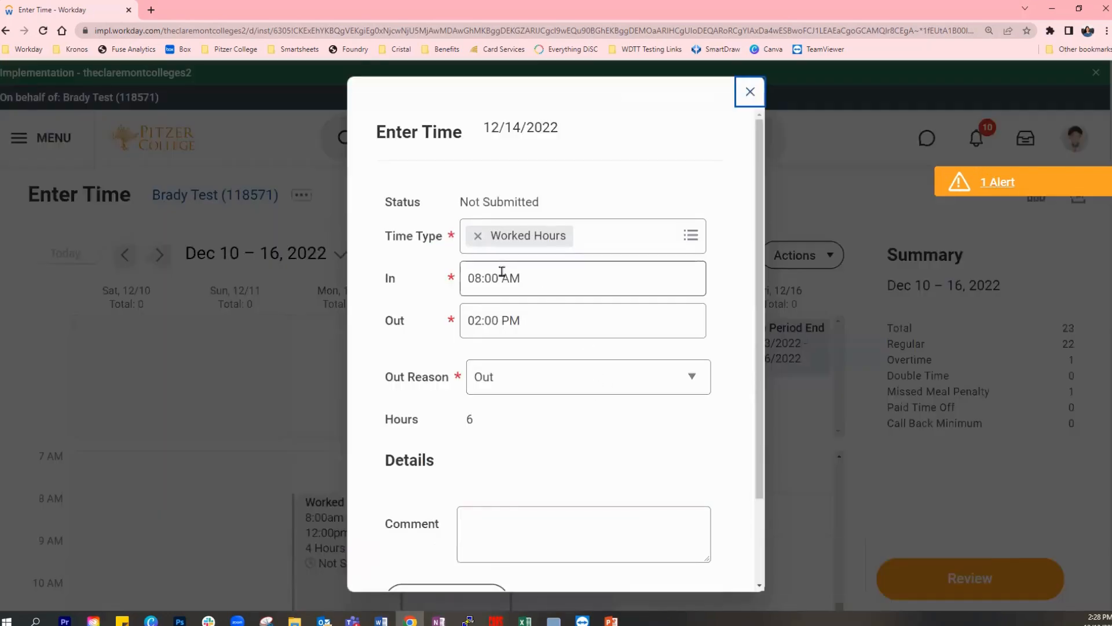
{"action": "left_click", "coordinate": [482, 320]}
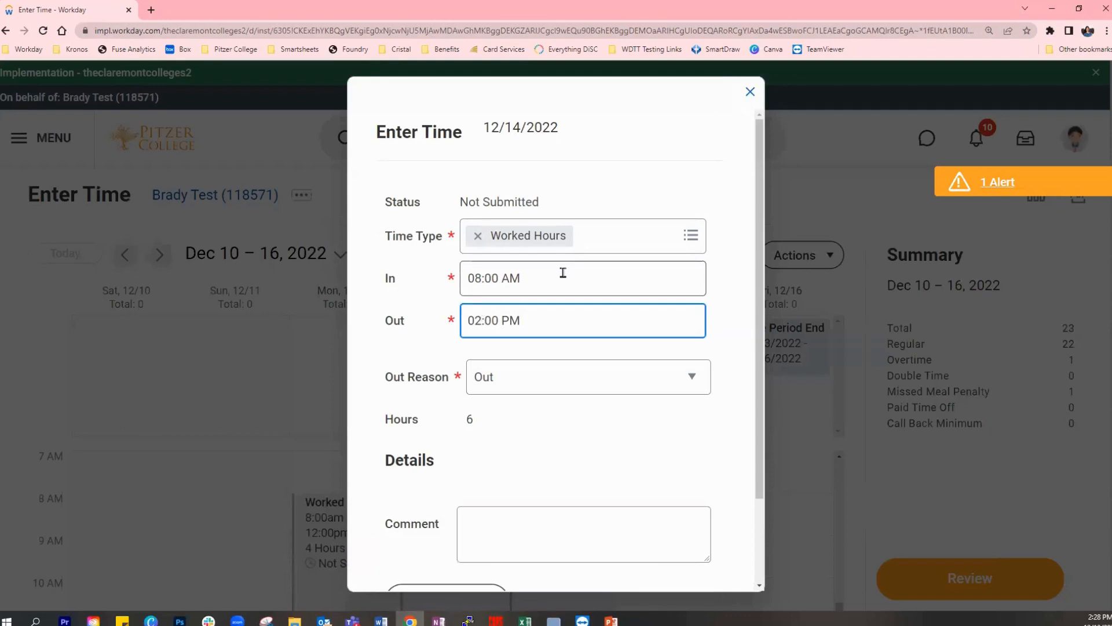
{"action": "key", "text": "BackSpace"}
{"action": "type", "text": "1"}
{"action": "left_click", "coordinate": [689, 394]}
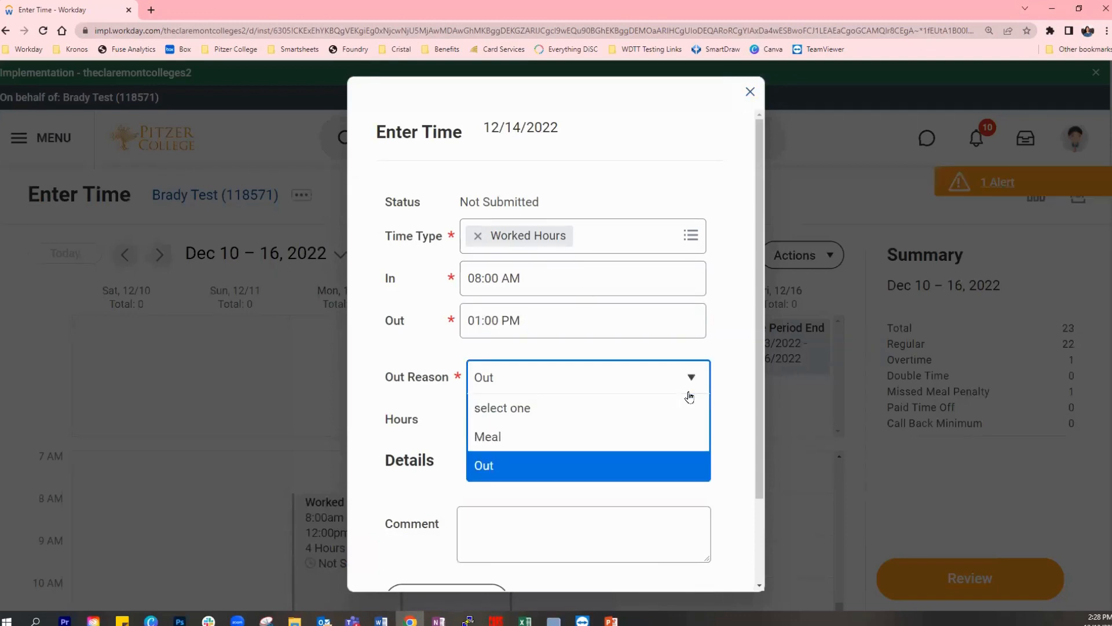
{"action": "left_click", "coordinate": [728, 380]}
{"action": "scroll", "coordinate": [727, 380], "scroll_direction": "down", "scroll_amount": 1}
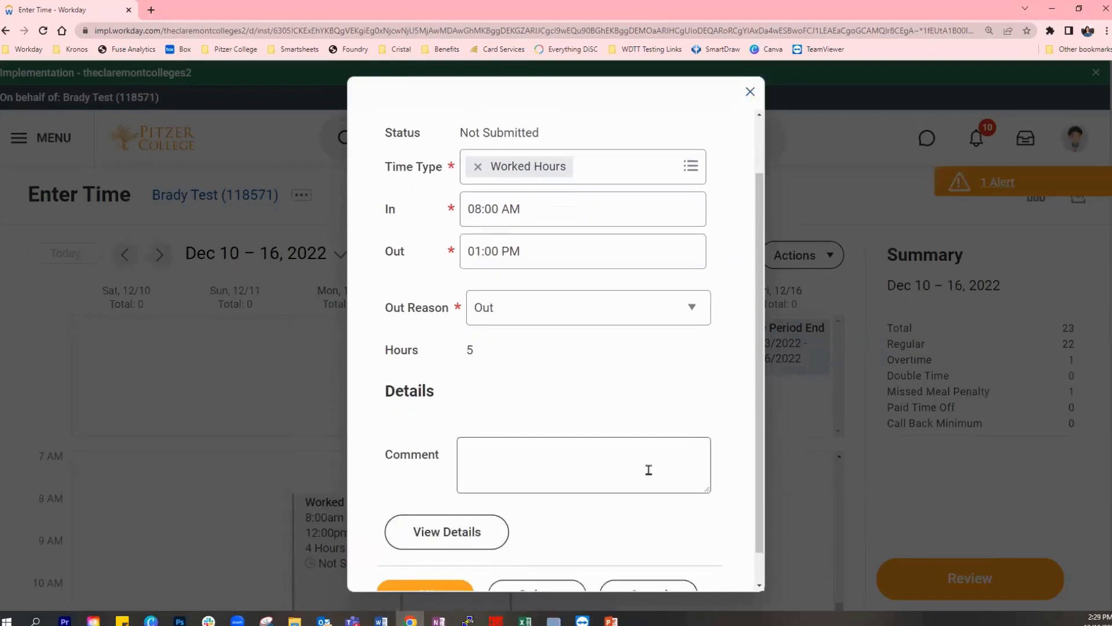
{"action": "scroll", "coordinate": [648, 469], "scroll_direction": "down", "scroll_amount": 1}
{"action": "left_click", "coordinate": [539, 280]}
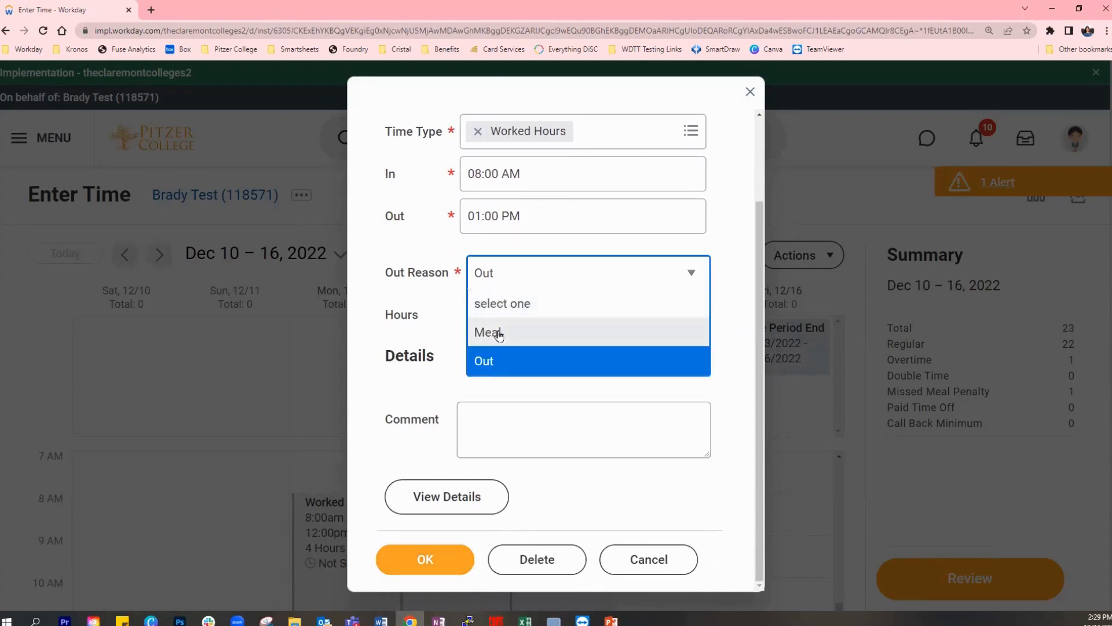
{"action": "left_click", "coordinate": [498, 333]}
{"action": "left_click", "coordinate": [430, 566]}
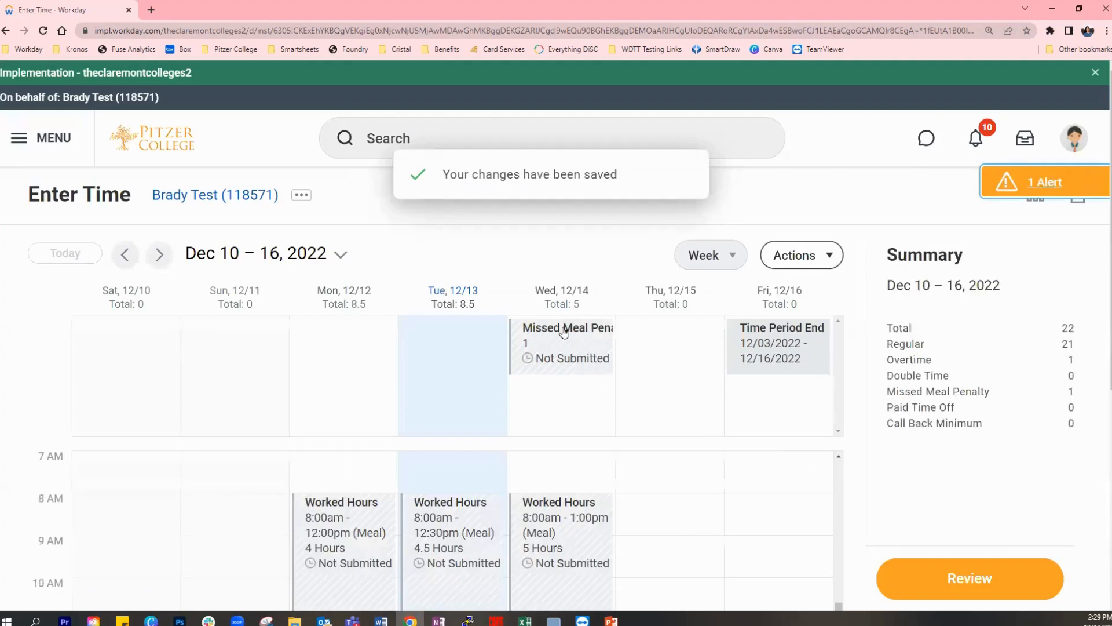
- Look over the Dec 10 – 16 week, and open the time review to check the totals for December 3 – 16, 2022
{"action": "scroll", "coordinate": [1104, 301], "scroll_direction": "down", "scroll_amount": 1}
{"action": "scroll", "coordinate": [1104, 301], "scroll_direction": "down", "scroll_amount": 2}
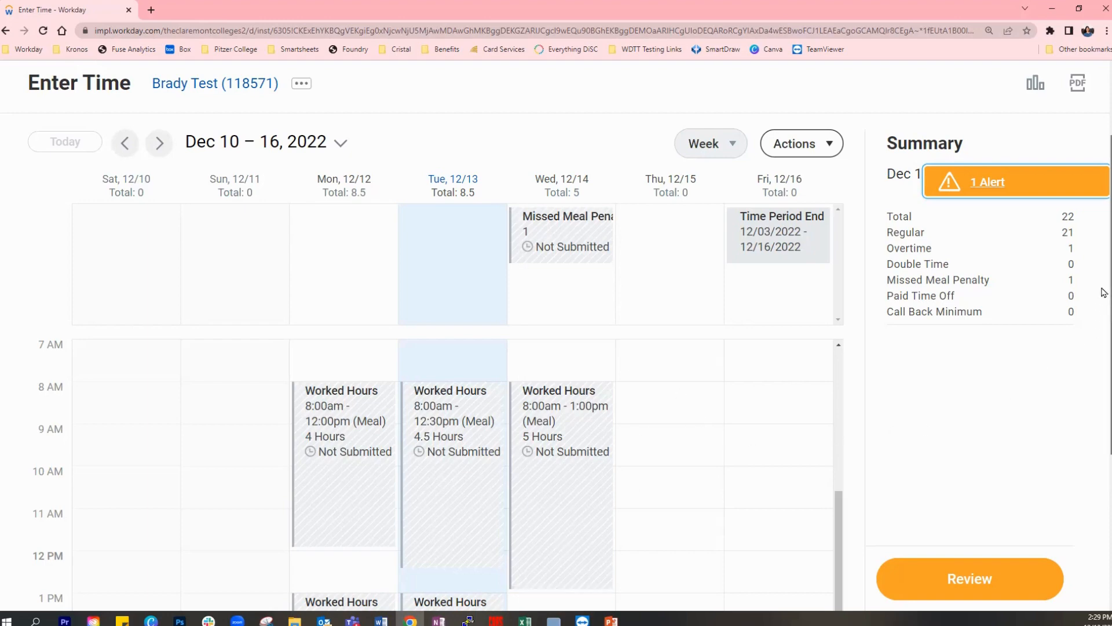
{"action": "scroll", "coordinate": [1104, 292], "scroll_direction": "down", "scroll_amount": 1}
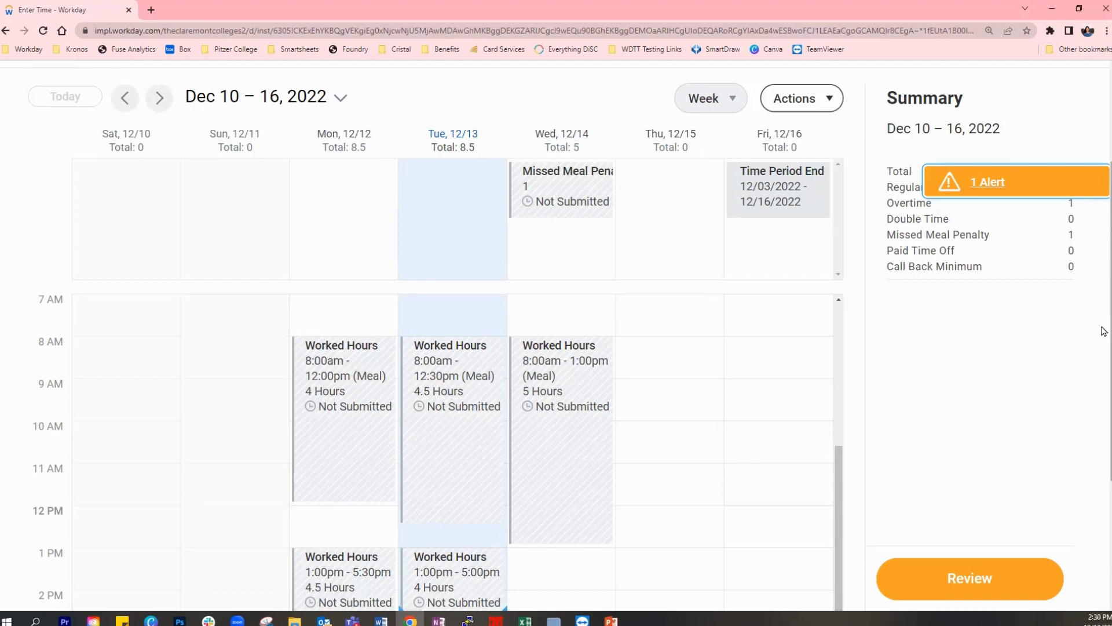
{"action": "mouse_move", "coordinate": [1102, 328]}
{"action": "left_mouse_down"}
{"action": "mouse_move", "coordinate": [1102, 347]}
{"action": "mouse_move", "coordinate": [1102, 332]}
{"action": "left_mouse_up"}
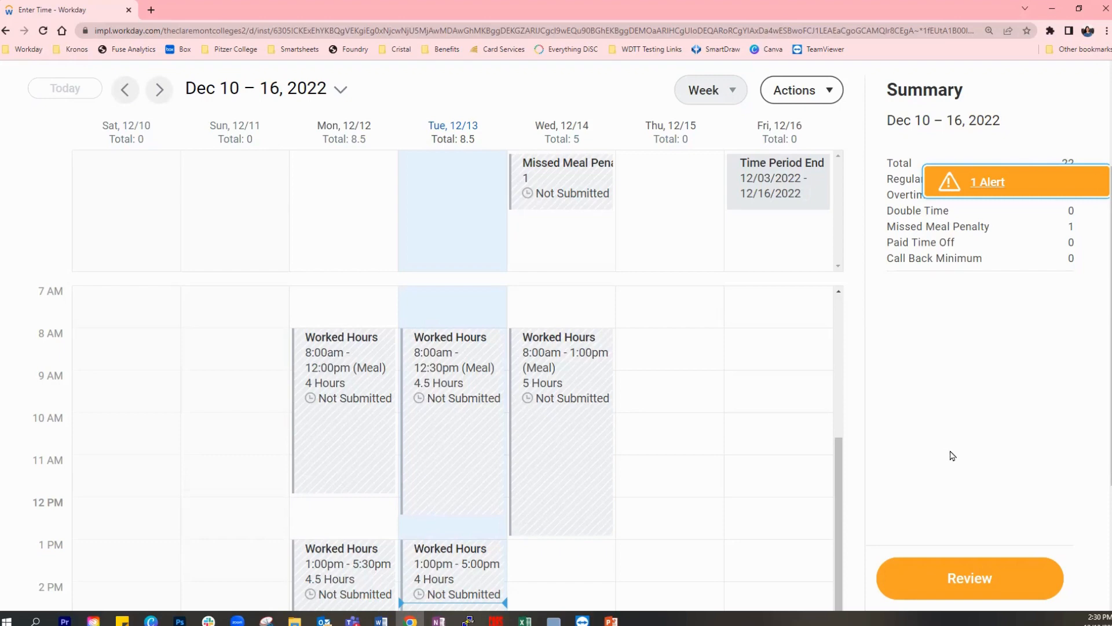
{"action": "left_click", "coordinate": [984, 594]}
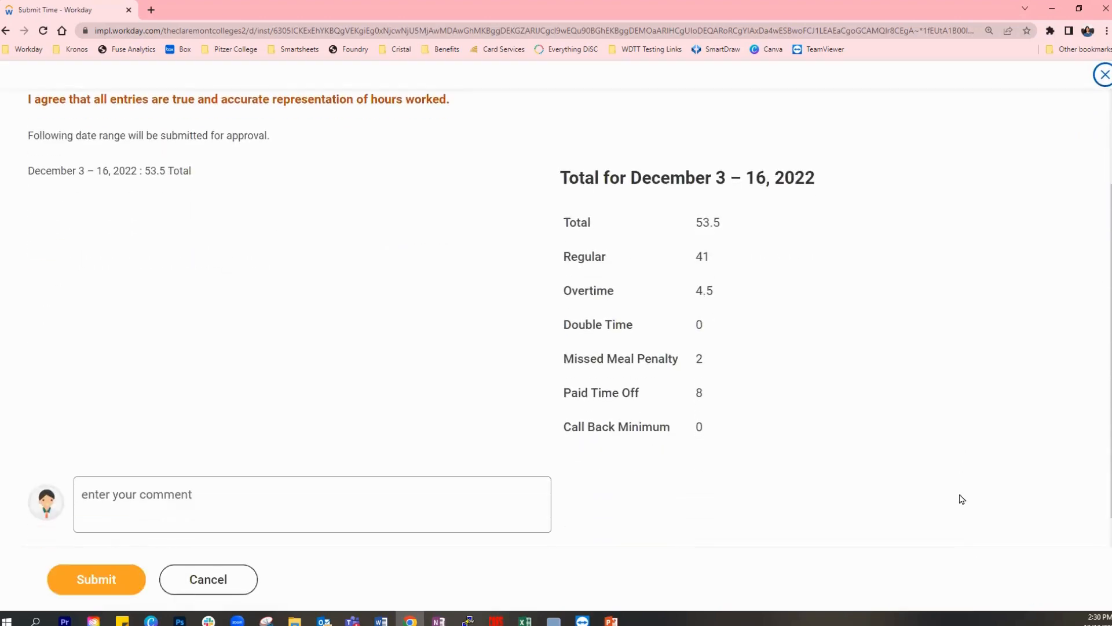
{"action": "scroll", "coordinate": [961, 499], "scroll_direction": "up", "scroll_amount": 1}
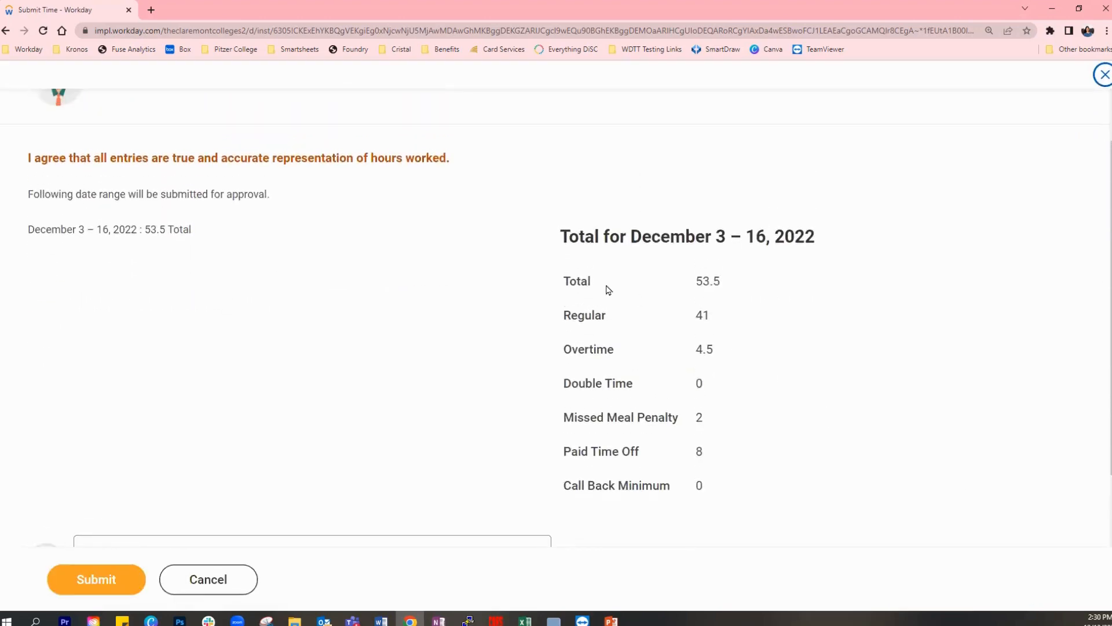
{"action": "left_click_drag", "start_coordinate": [633, 237], "coordinate": [818, 237]}
{"action": "left_click", "coordinate": [803, 275]}
- Submit the December 3 – 16, 2022 time for approval, dismiss the confirmation and look over the submitted entries
{"action": "left_click", "coordinate": [1105, 77]}
{"action": "left_click", "coordinate": [100, 587]}
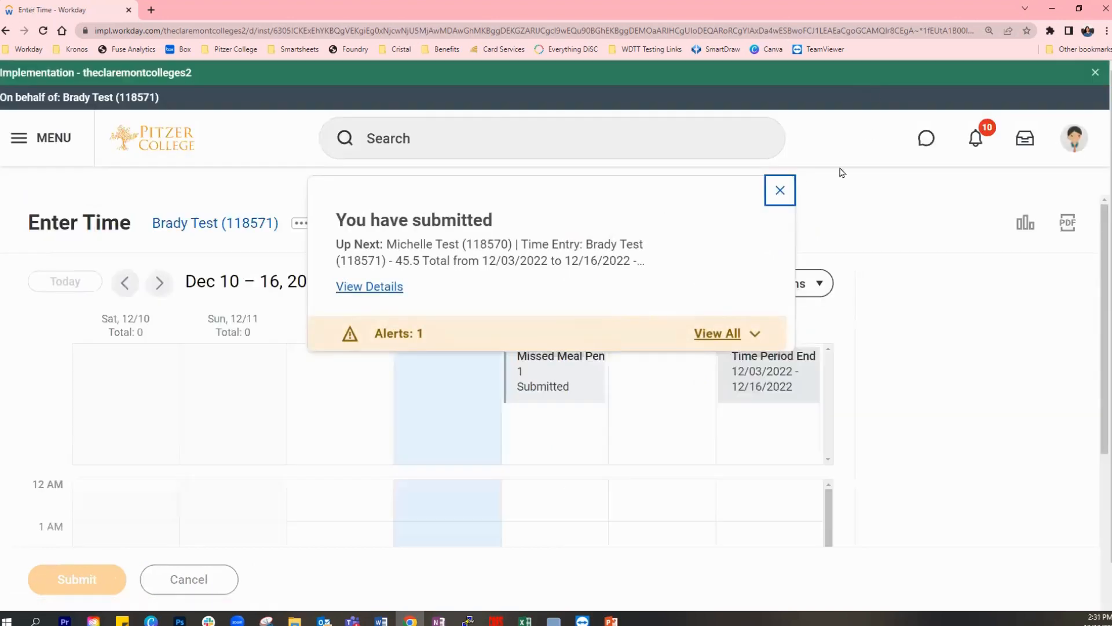
{"action": "left_click", "coordinate": [780, 191]}
{"action": "scroll", "coordinate": [778, 195], "scroll_direction": "down", "scroll_amount": 3}
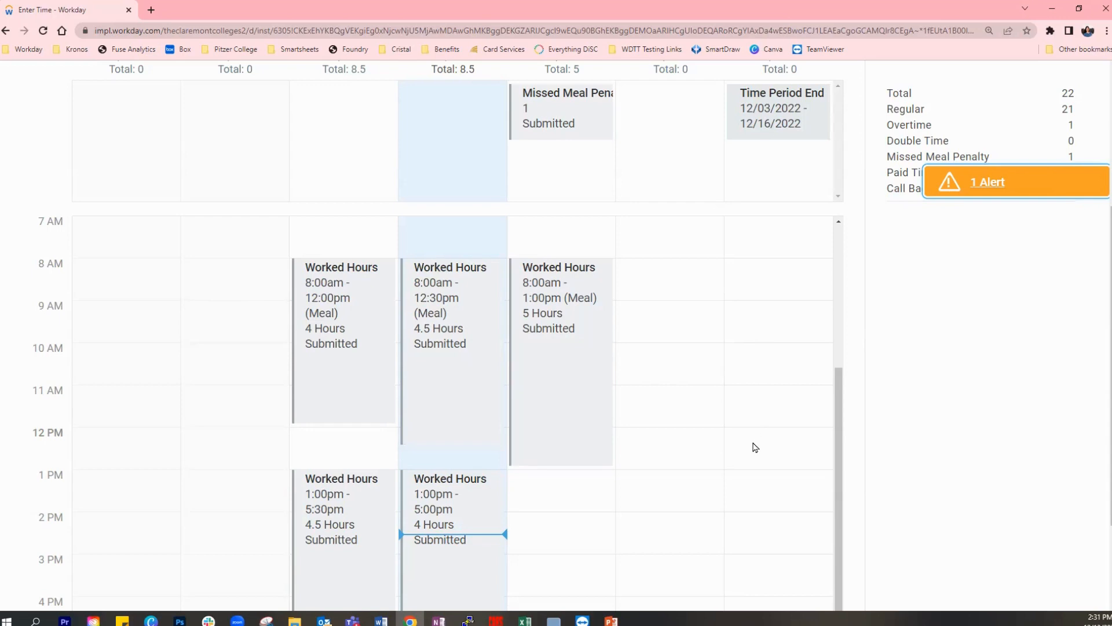
{"action": "scroll", "coordinate": [755, 447], "scroll_direction": "down", "scroll_amount": 1}
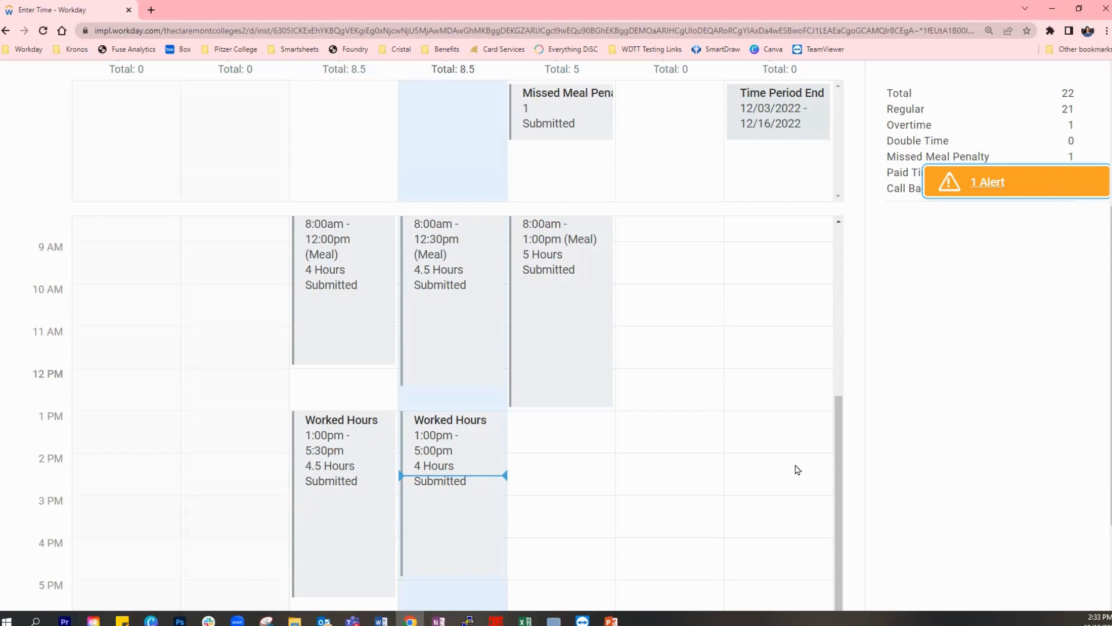
- Run the Start Proxy task and act as the approver of the submitted time entry, entering that person's name
{"action": "scroll", "coordinate": [788, 457], "scroll_direction": "up", "scroll_amount": 3}
{"action": "scroll", "coordinate": [883, 411], "scroll_direction": "up", "scroll_amount": 5}
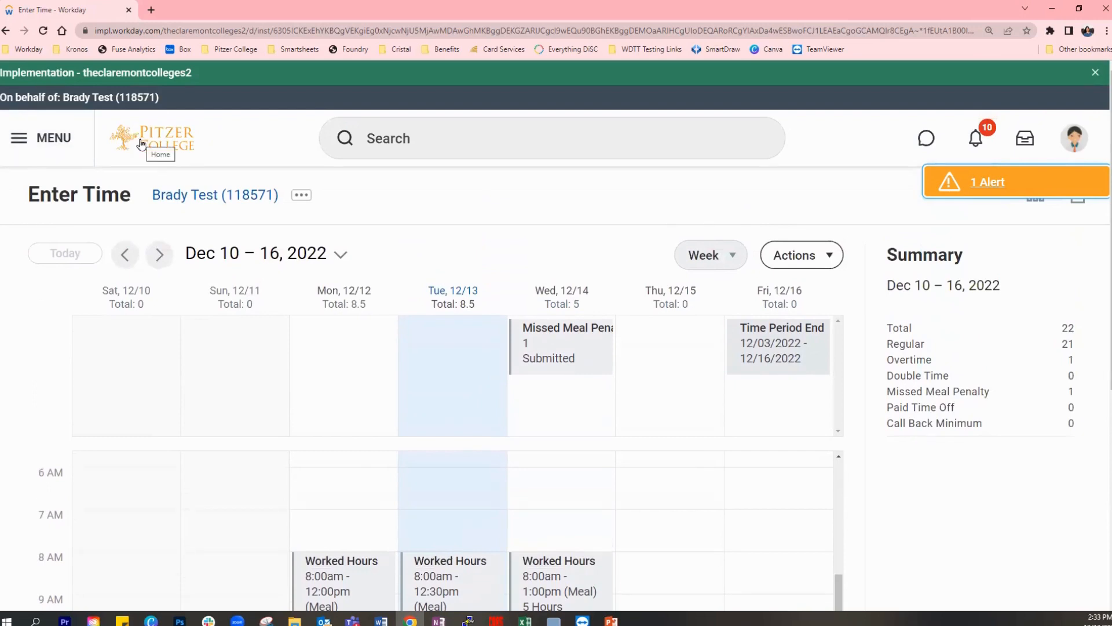
{"action": "left_click", "coordinate": [465, 137]}
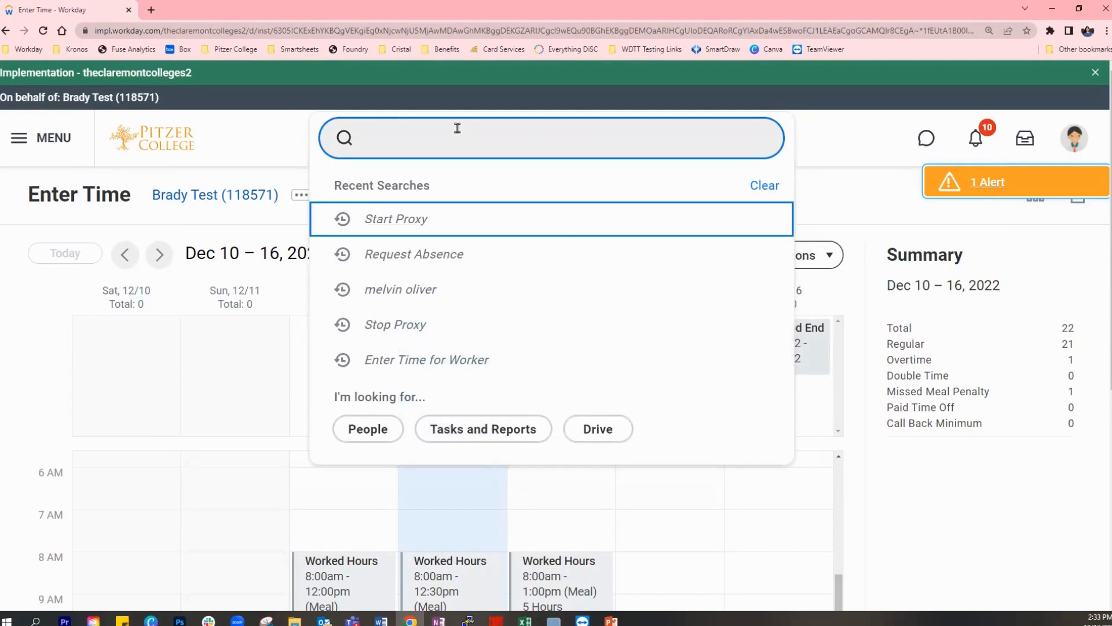
{"action": "left_click", "coordinate": [411, 219]}
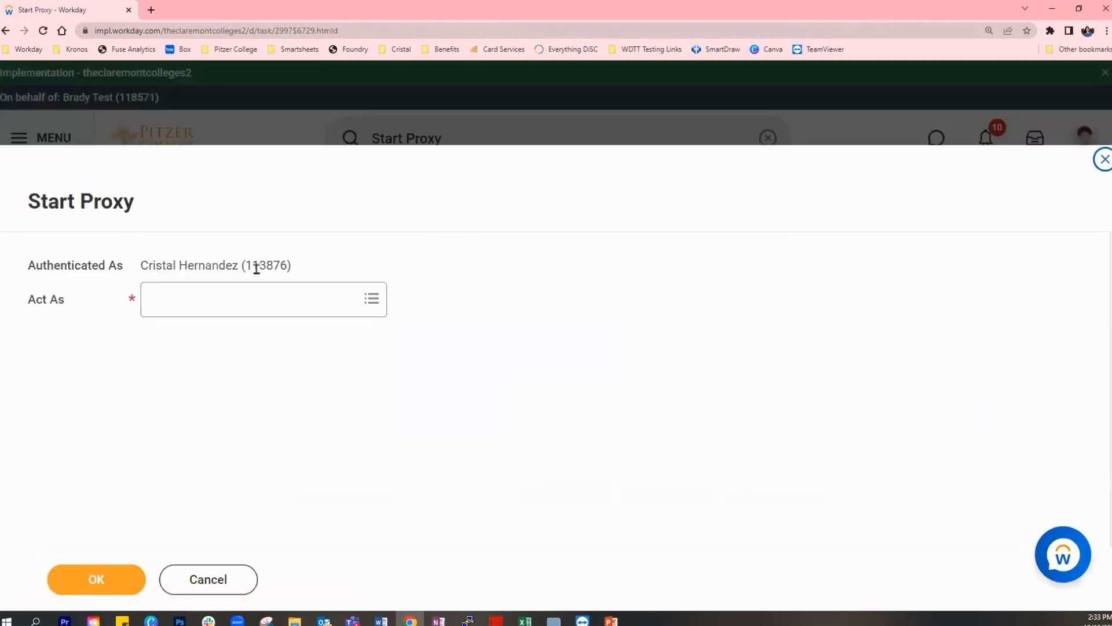
{"action": "left_click", "coordinate": [186, 299]}
{"action": "type", "text": "michelle test"}
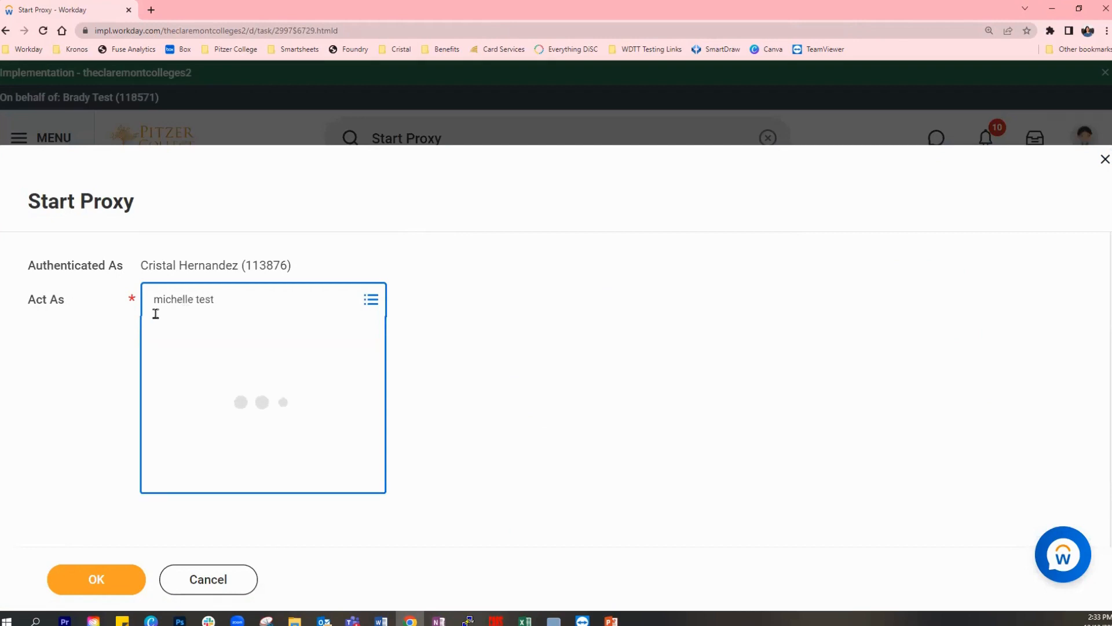
{"action": "left_click", "coordinate": [69, 584]}
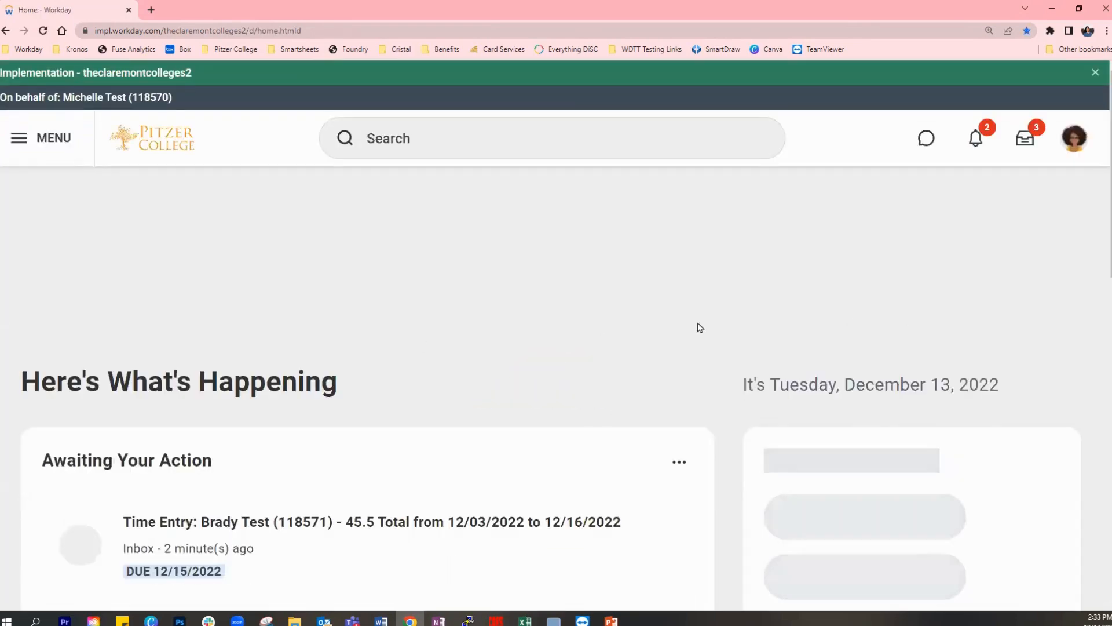
- Open the absence request awaiting action for 12/09/2022, check its vacation details and approve it
{"action": "scroll", "coordinate": [697, 325], "scroll_direction": "down", "scroll_amount": 2}
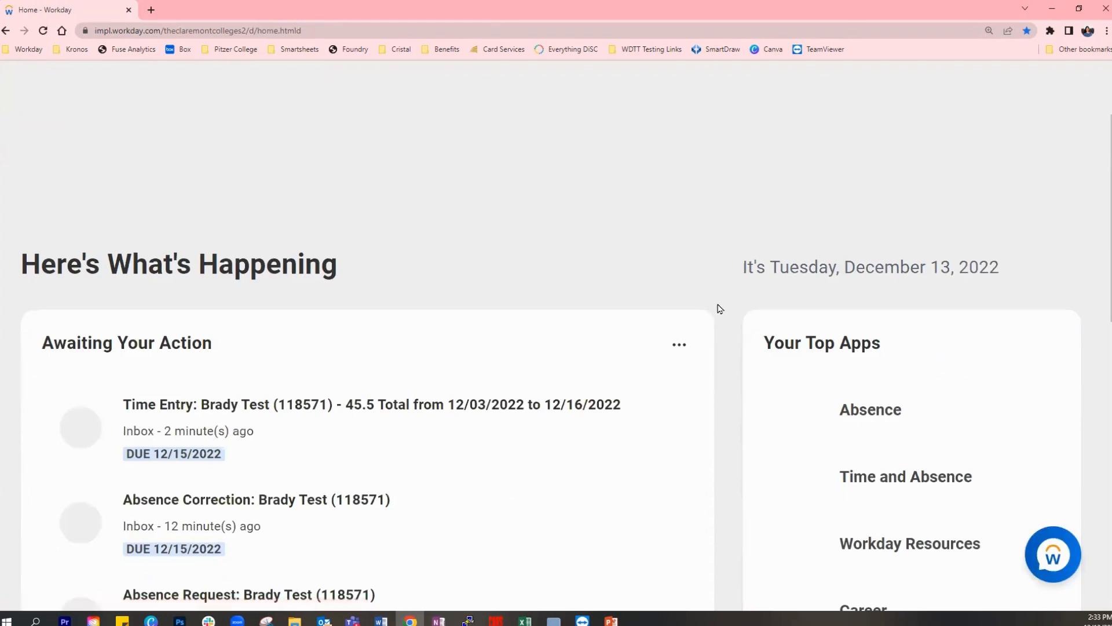
{"action": "scroll", "coordinate": [720, 309], "scroll_direction": "down", "scroll_amount": 1}
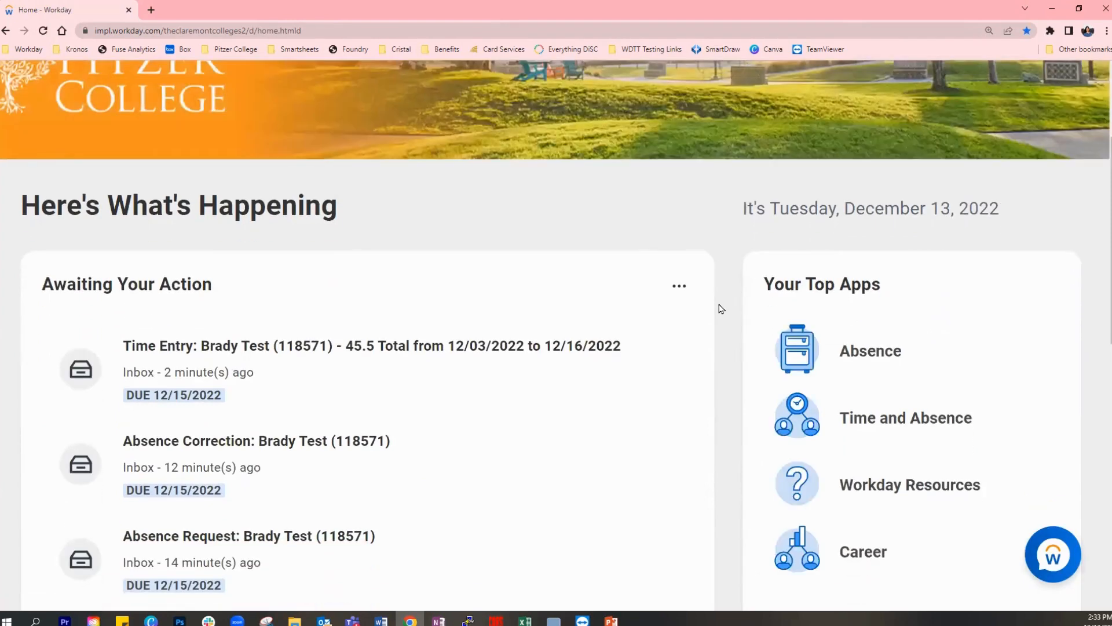
{"action": "scroll", "coordinate": [723, 309], "scroll_direction": "down", "scroll_amount": 1}
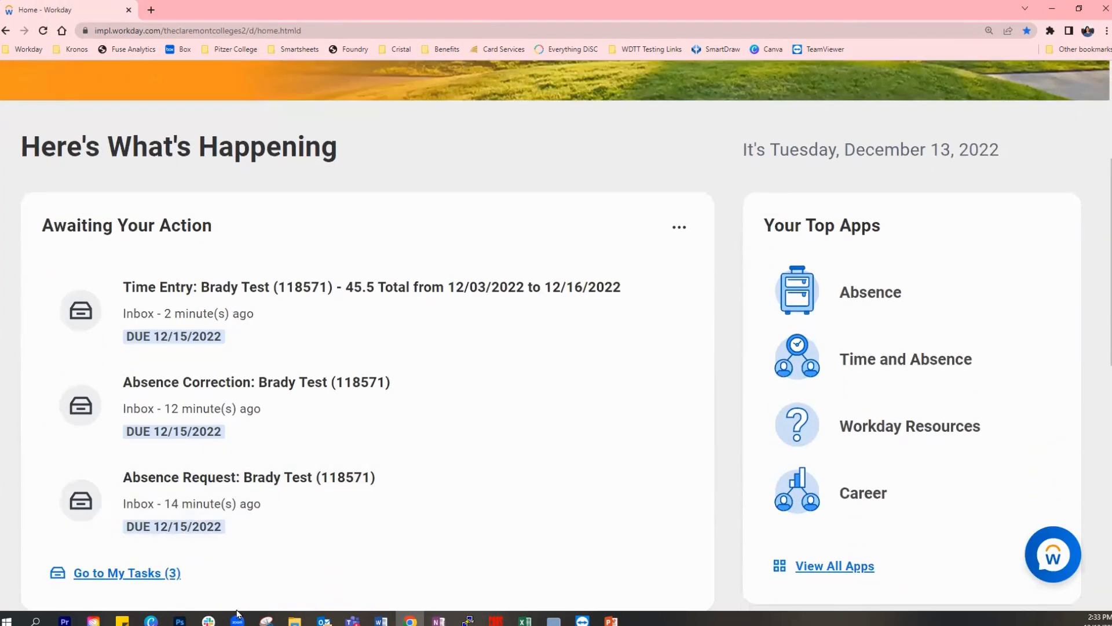
{"action": "left_click", "coordinate": [285, 482]}
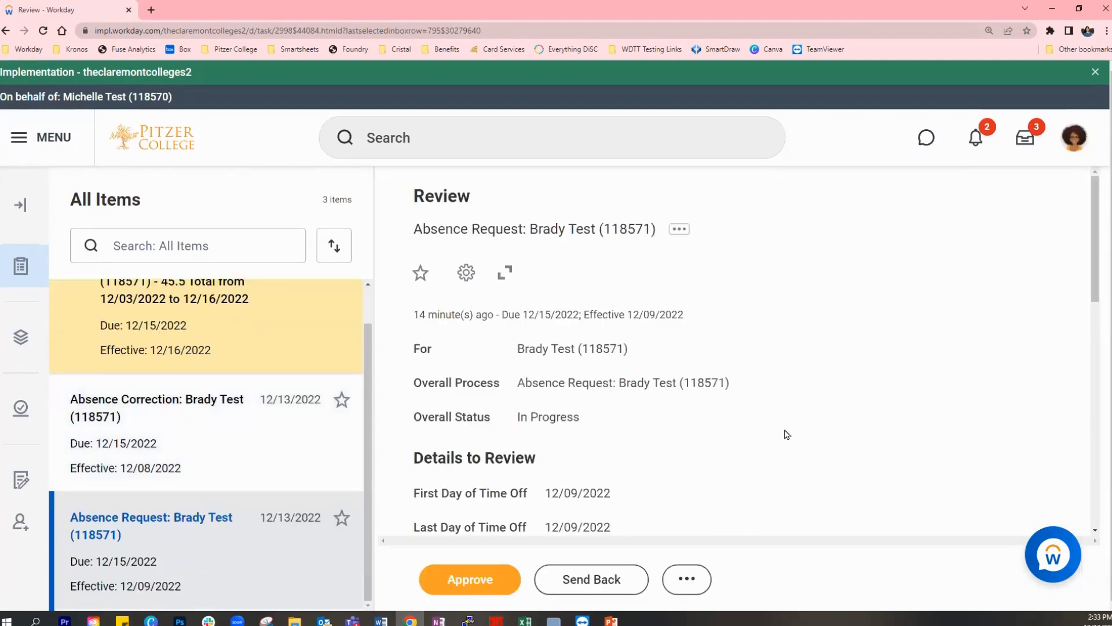
{"action": "scroll", "coordinate": [792, 430], "scroll_direction": "down", "scroll_amount": 1}
{"action": "scroll", "coordinate": [792, 429], "scroll_direction": "down", "scroll_amount": 2}
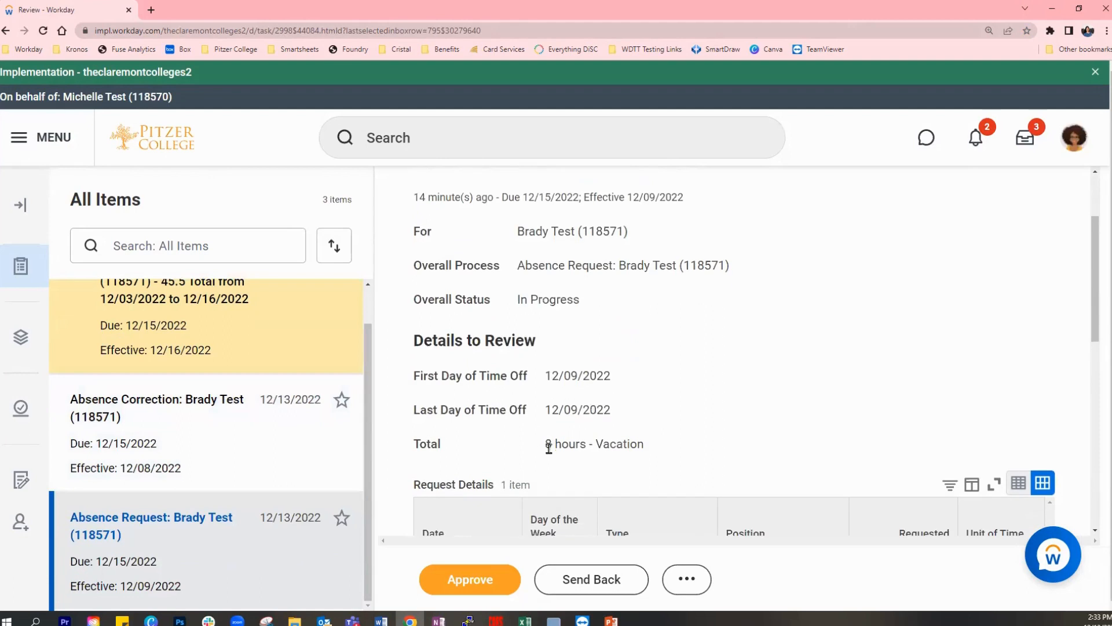
{"action": "scroll", "coordinate": [757, 392], "scroll_direction": "down", "scroll_amount": 1}
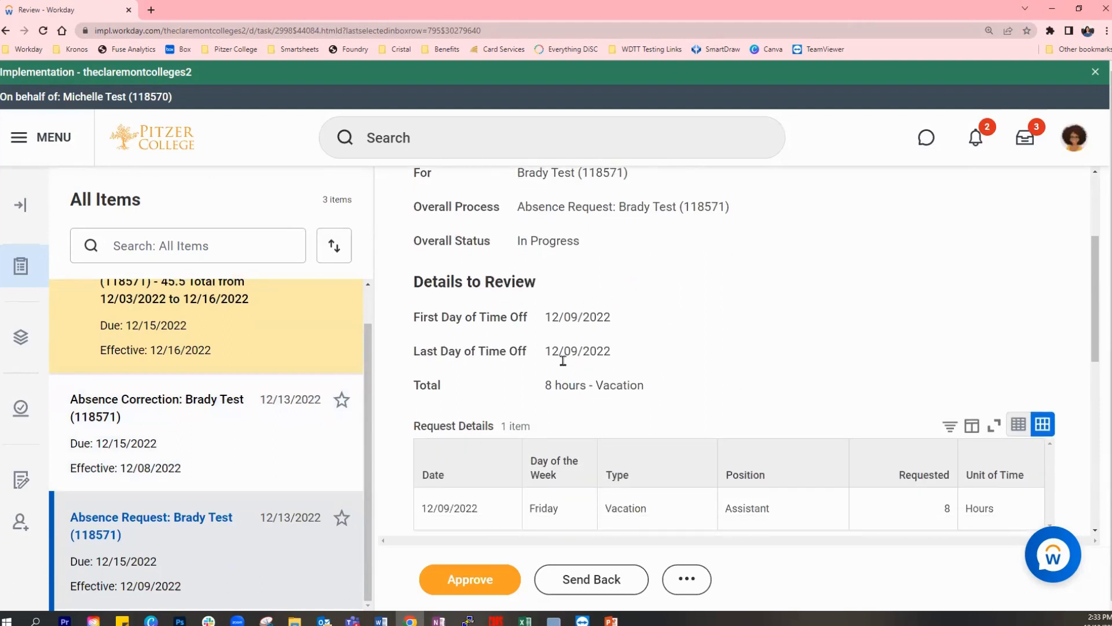
{"action": "left_click", "coordinate": [497, 586]}
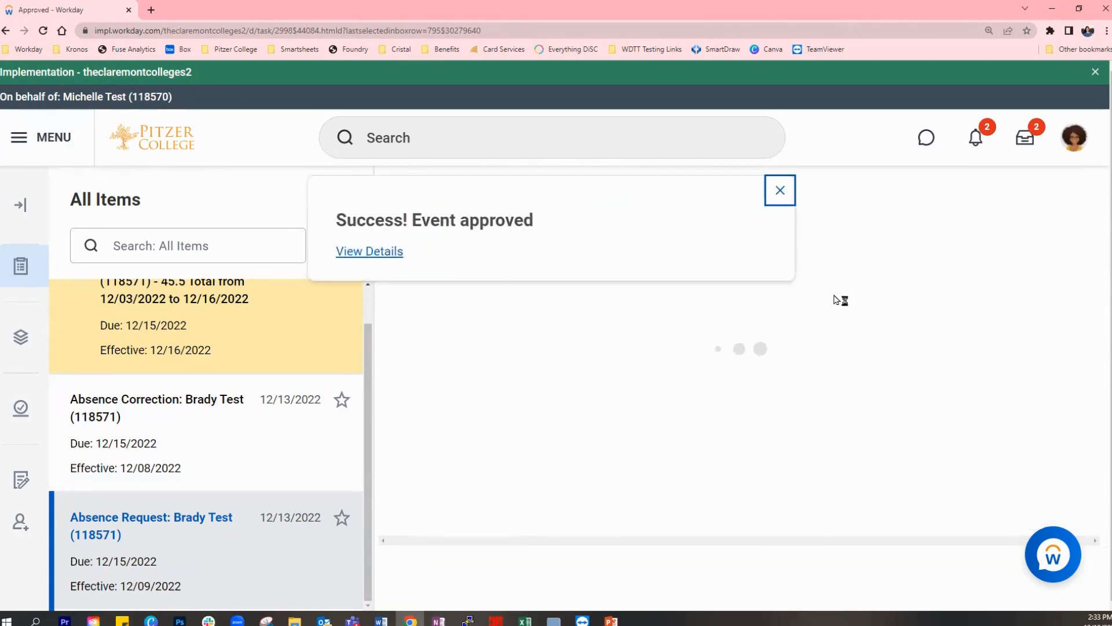
- Open the absence correction effective 12/08/2022, and examine its time off details and the available decision options
{"action": "left_click", "coordinate": [145, 453]}
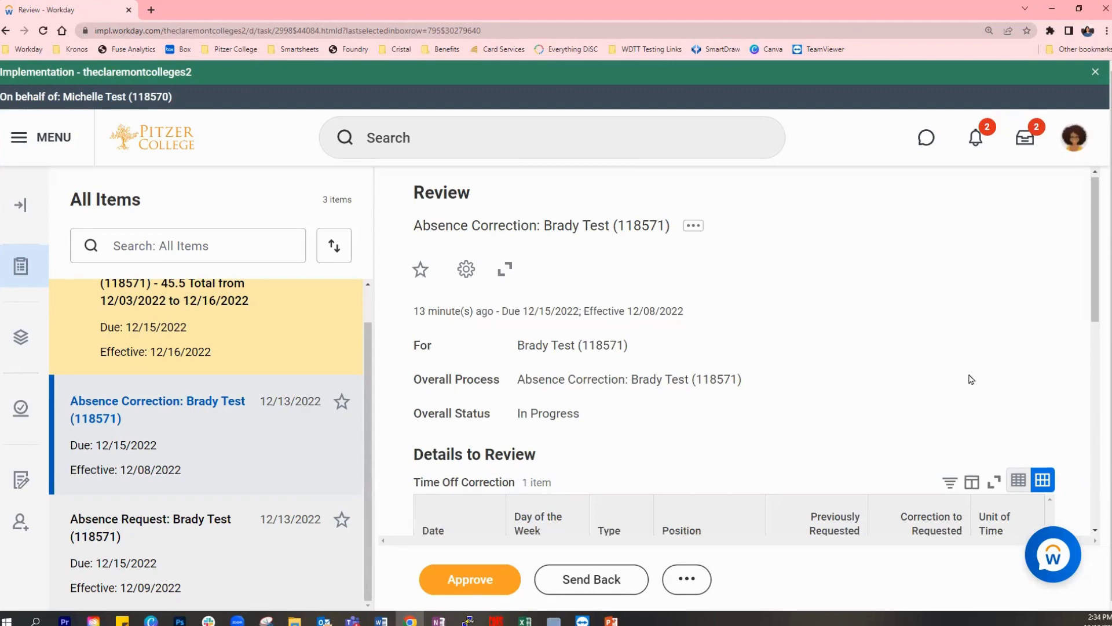
{"action": "scroll", "coordinate": [964, 406], "scroll_direction": "down", "scroll_amount": 3}
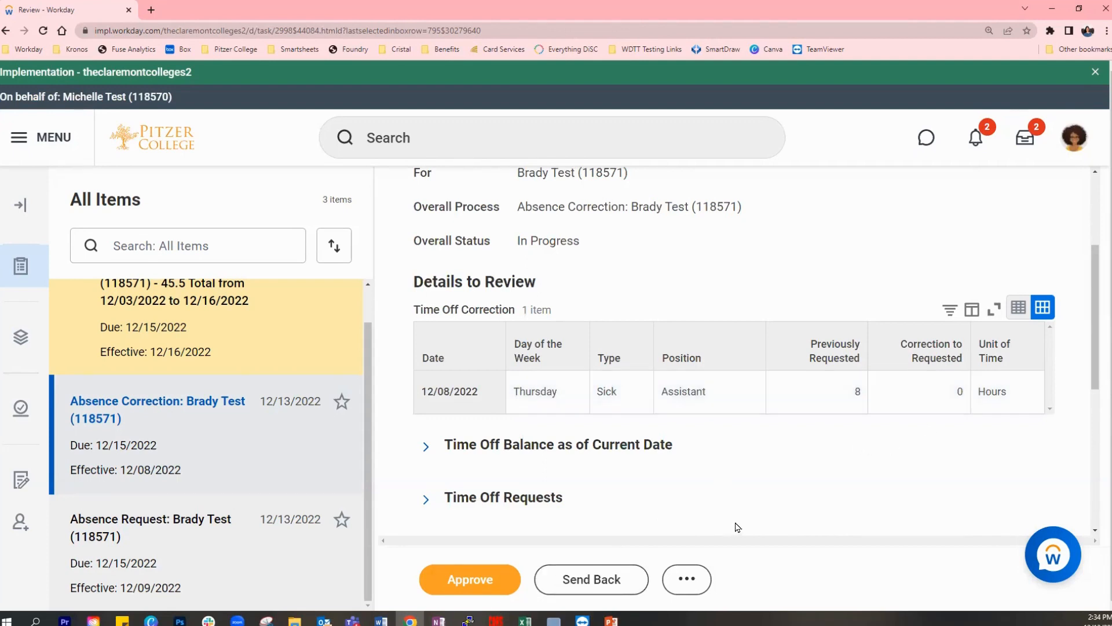
{"action": "left_click", "coordinate": [513, 578]}
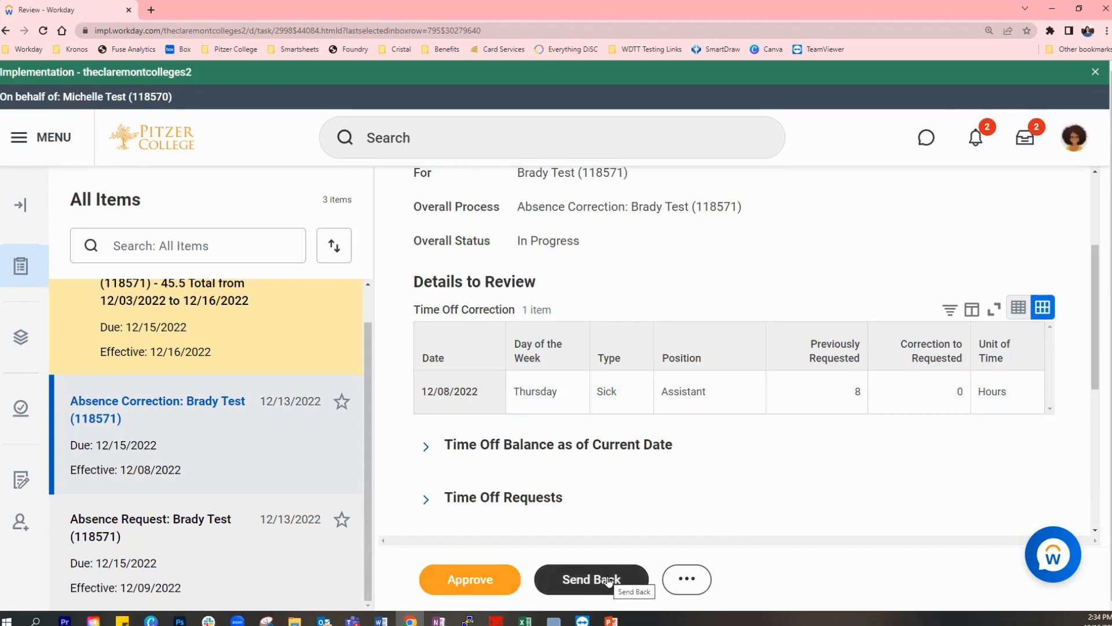
{"action": "left_click", "coordinate": [689, 579]}
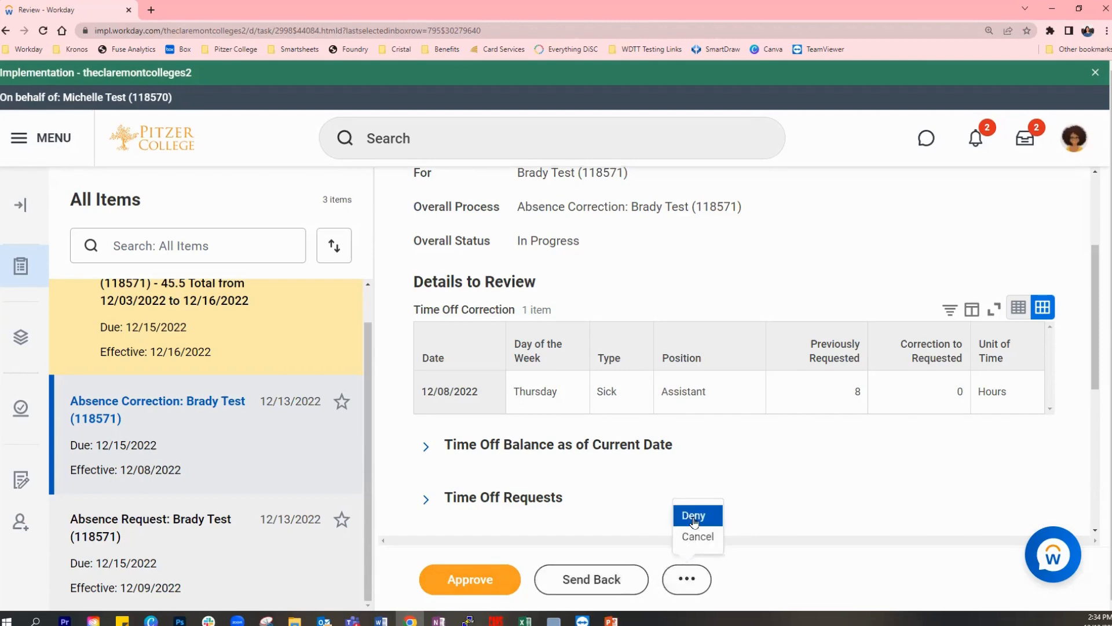
{"action": "left_click", "coordinate": [622, 515]}
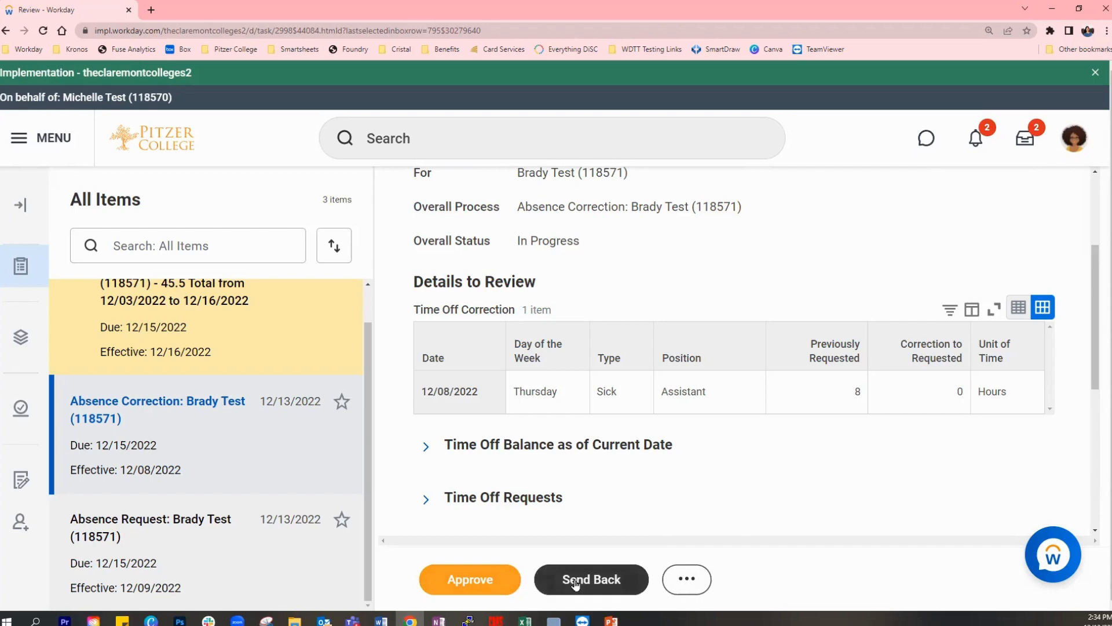
- Send the 12/08/2022 absence correction back to the employee with the reason "You left early. Please use half day of sick time." and dismiss the confirmation
{"action": "left_click", "coordinate": [635, 579]}
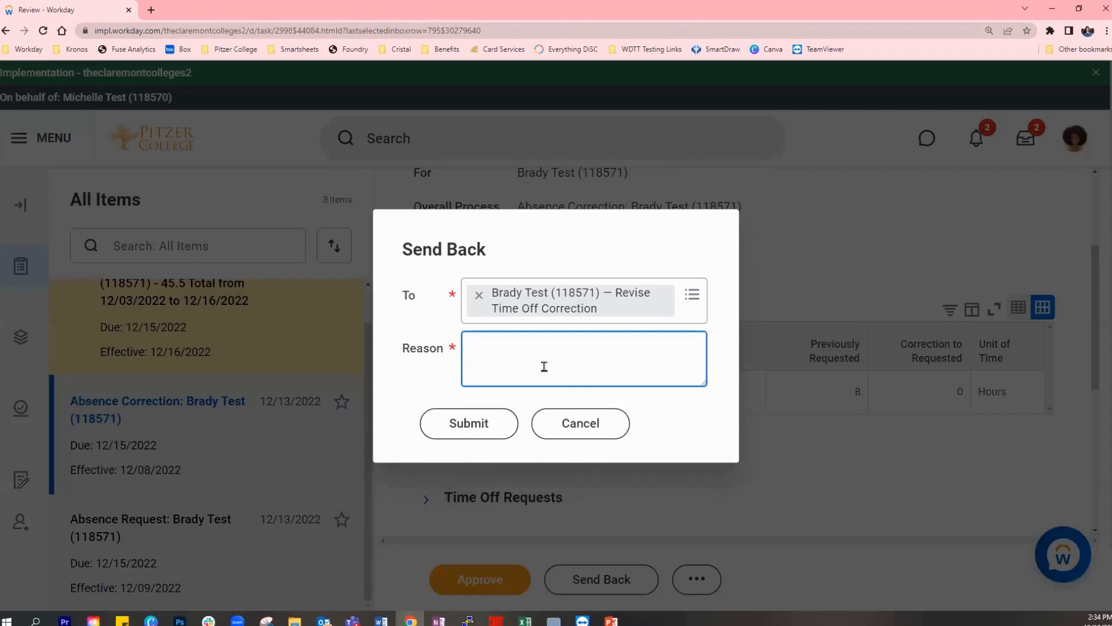
{"action": "type", "text": "You left early. Please use h"}
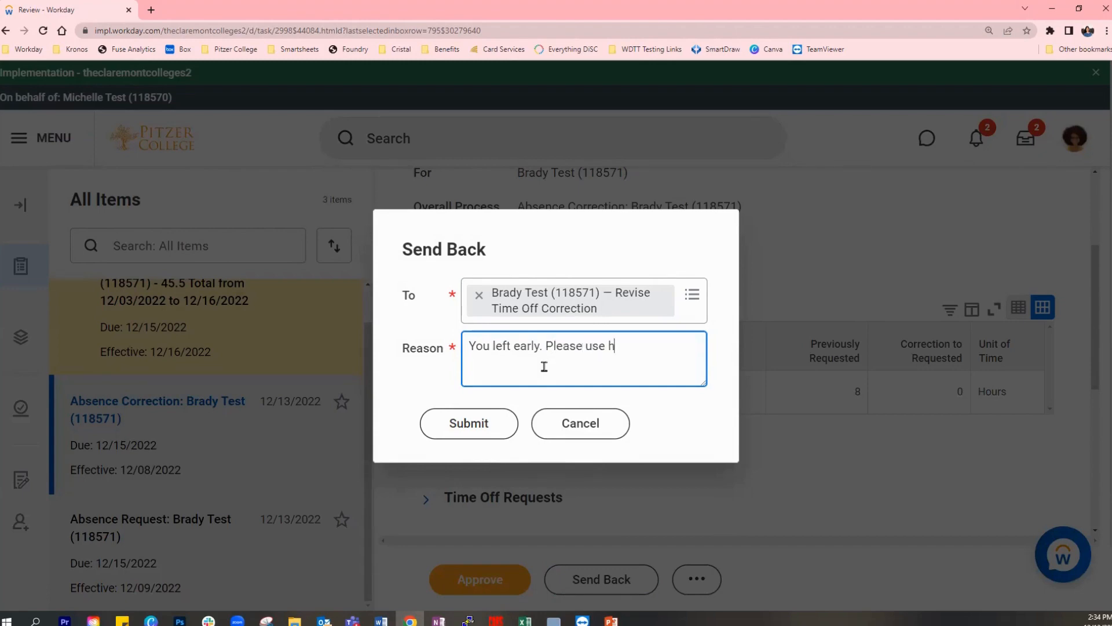
{"action": "type", "text": "alf day of sicktime"}
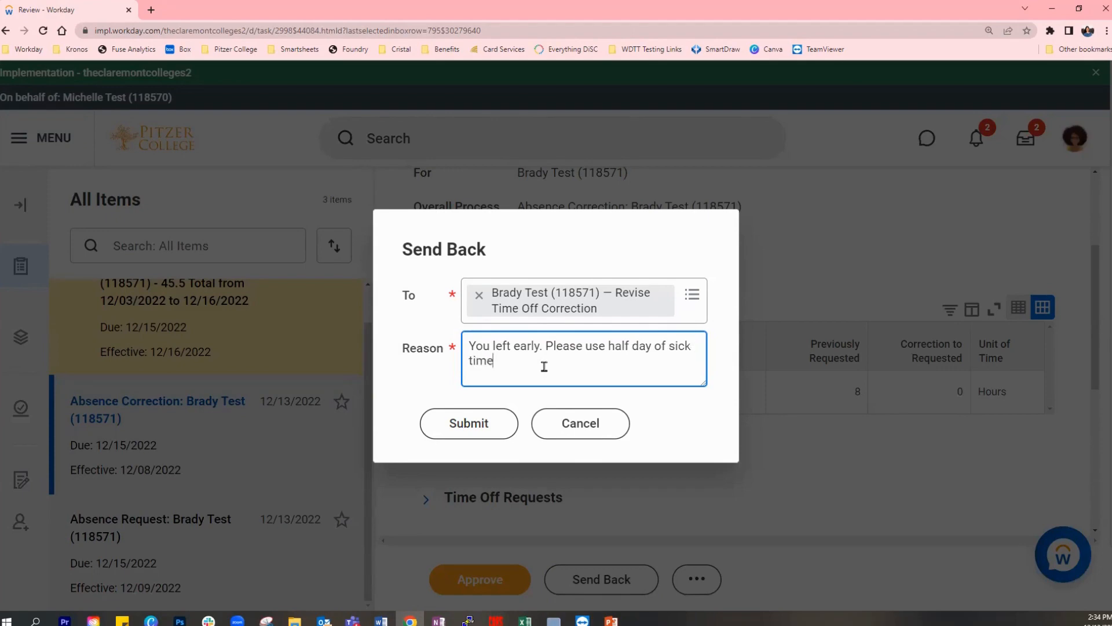
{"action": "type", "text": "."}
{"action": "left_click", "coordinate": [490, 424]}
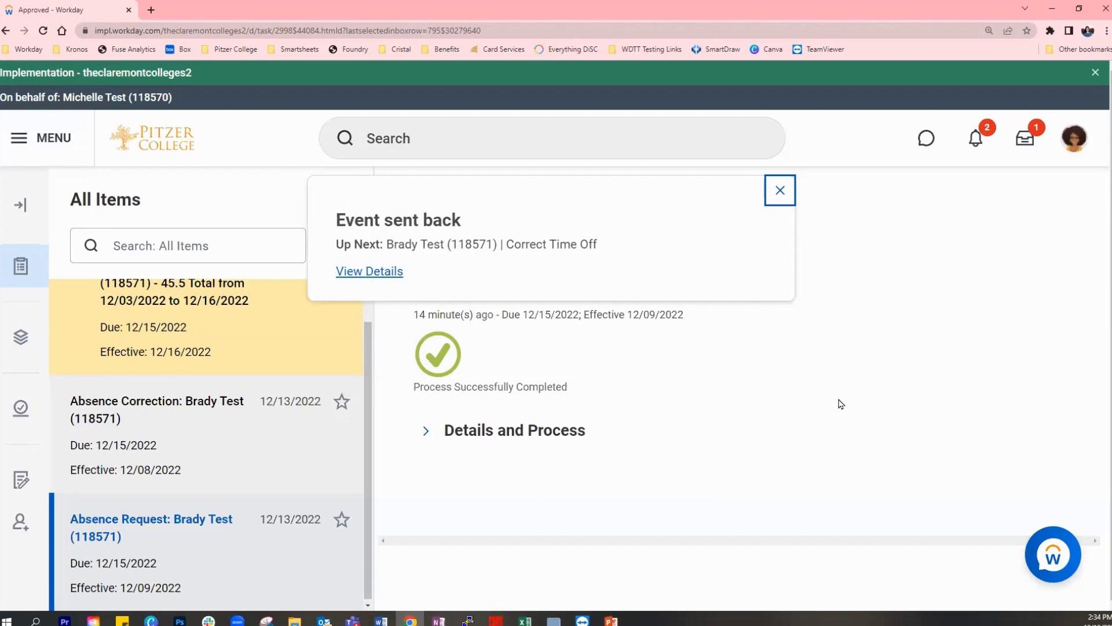
{"action": "left_click", "coordinate": [780, 191]}
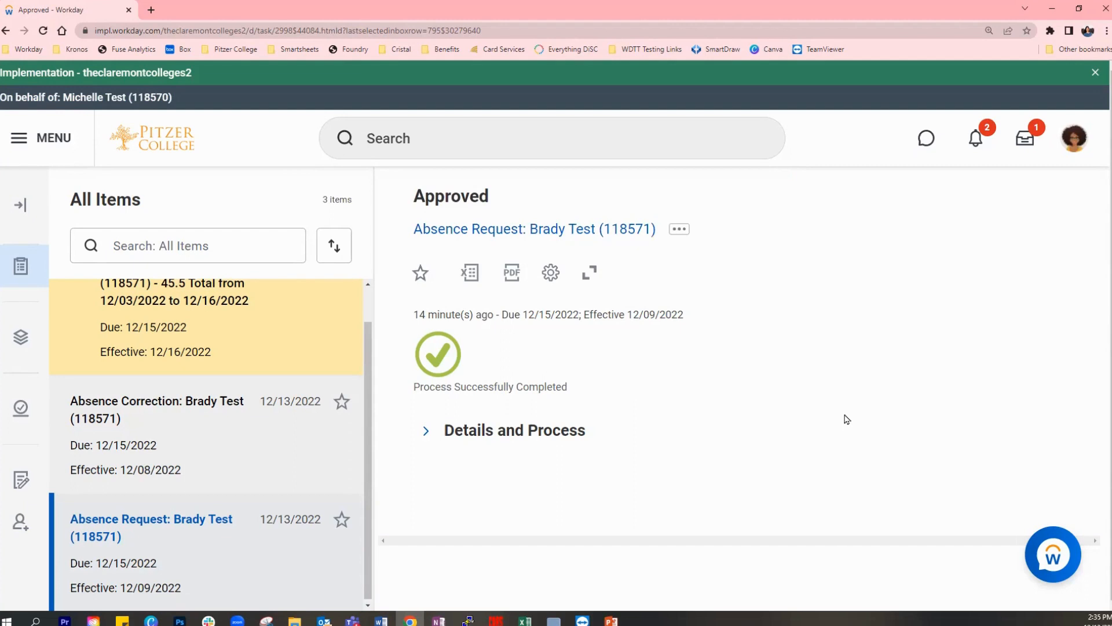
- Open the time entry for 12/03/2022 to 12/16/2022, check its hour totals and decision options, and approve it
{"action": "left_click", "coordinate": [200, 328]}
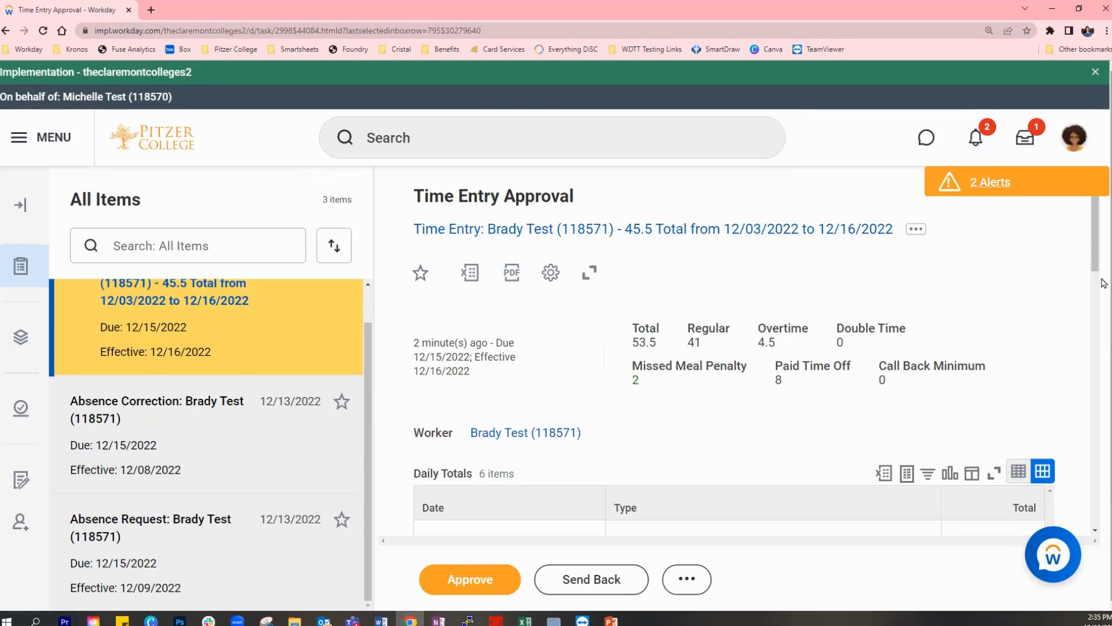
{"action": "scroll", "coordinate": [630, 293], "scroll_direction": "down", "scroll_amount": 1}
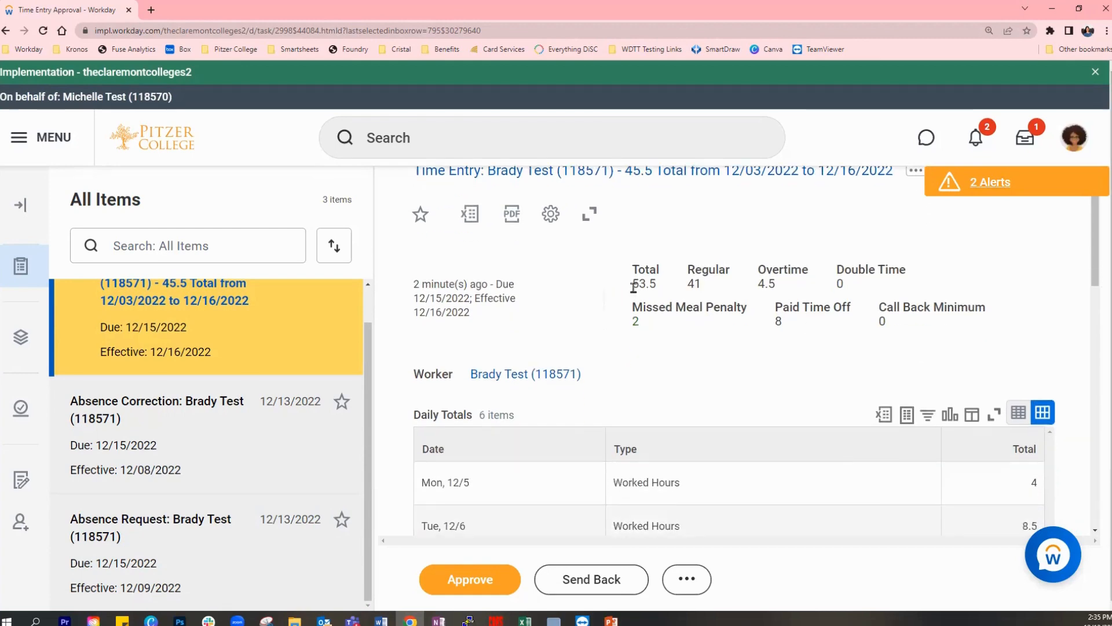
{"action": "left_click_drag", "start_coordinate": [634, 288], "coordinate": [659, 291]}
{"action": "left_click", "coordinate": [779, 352]}
{"action": "scroll", "coordinate": [779, 352], "scroll_direction": "down", "scroll_amount": 1}
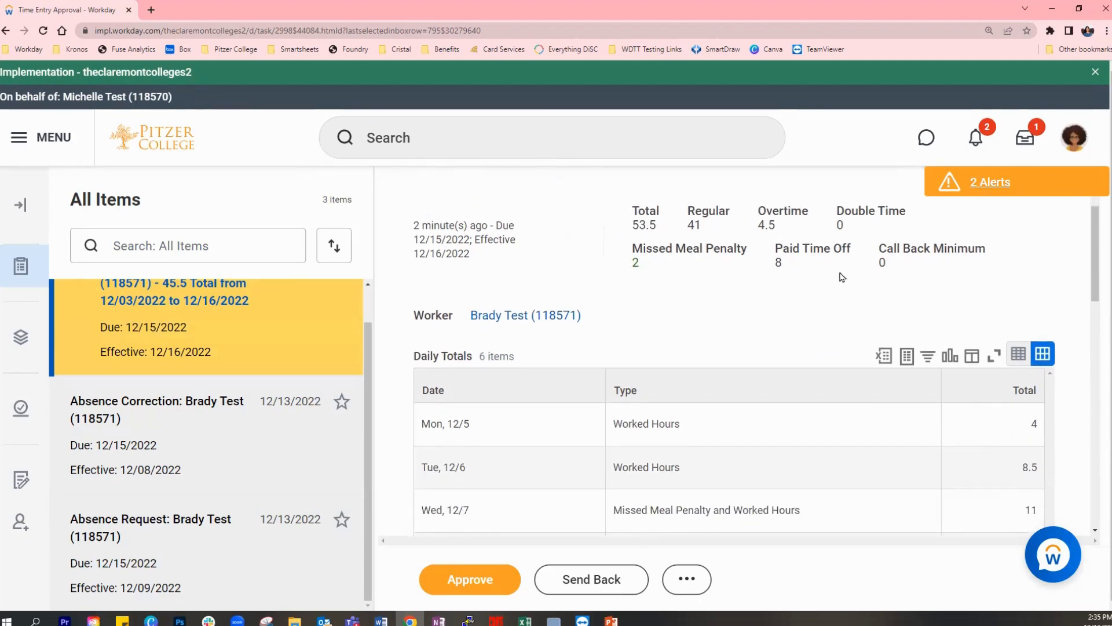
{"action": "scroll", "coordinate": [1005, 250], "scroll_direction": "down", "scroll_amount": 2}
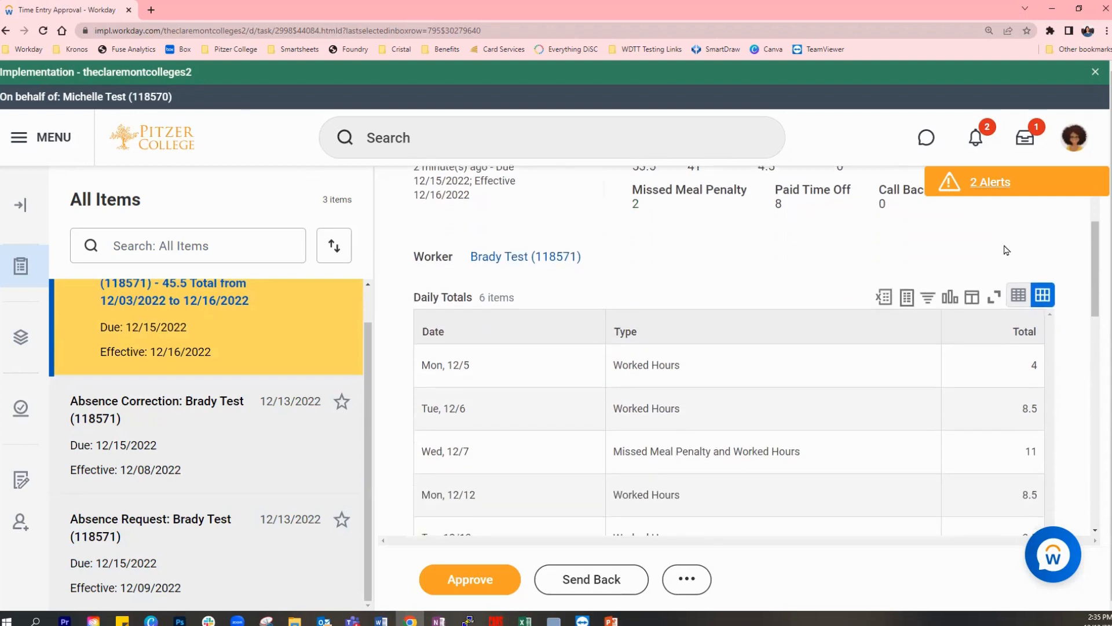
{"action": "scroll", "coordinate": [1006, 249], "scroll_direction": "down", "scroll_amount": 1}
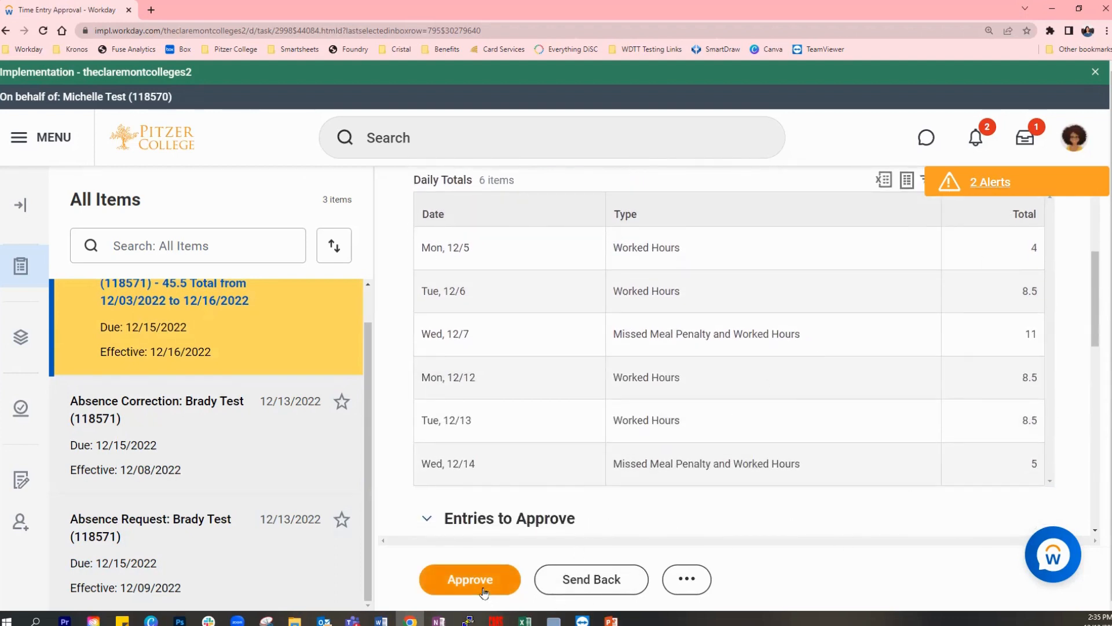
{"action": "left_click", "coordinate": [686, 579]}
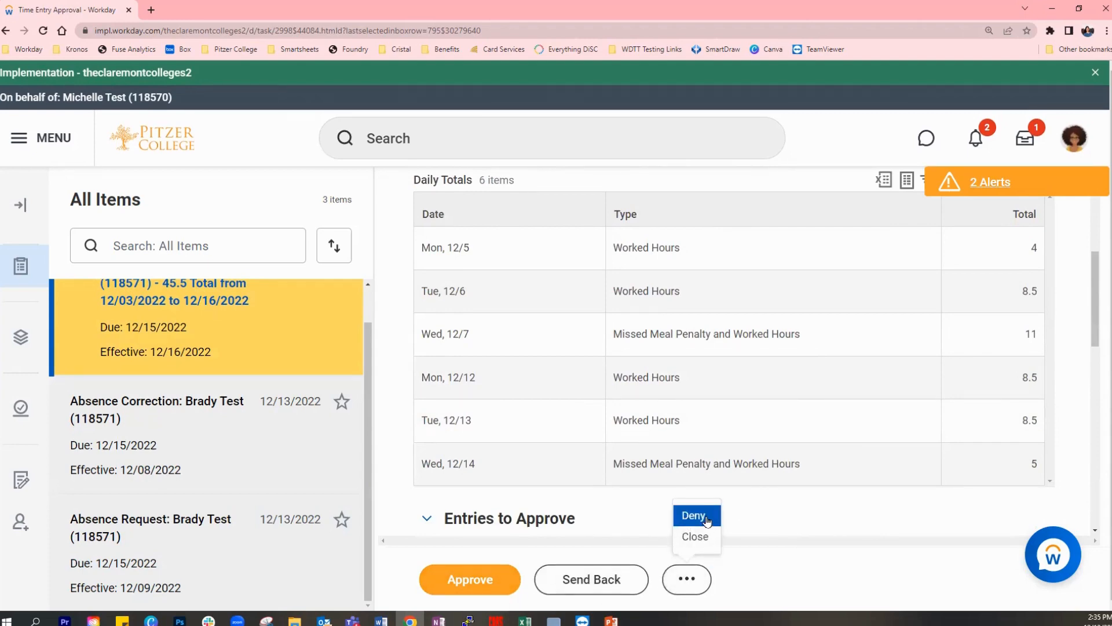
{"action": "left_click", "coordinate": [805, 516]}
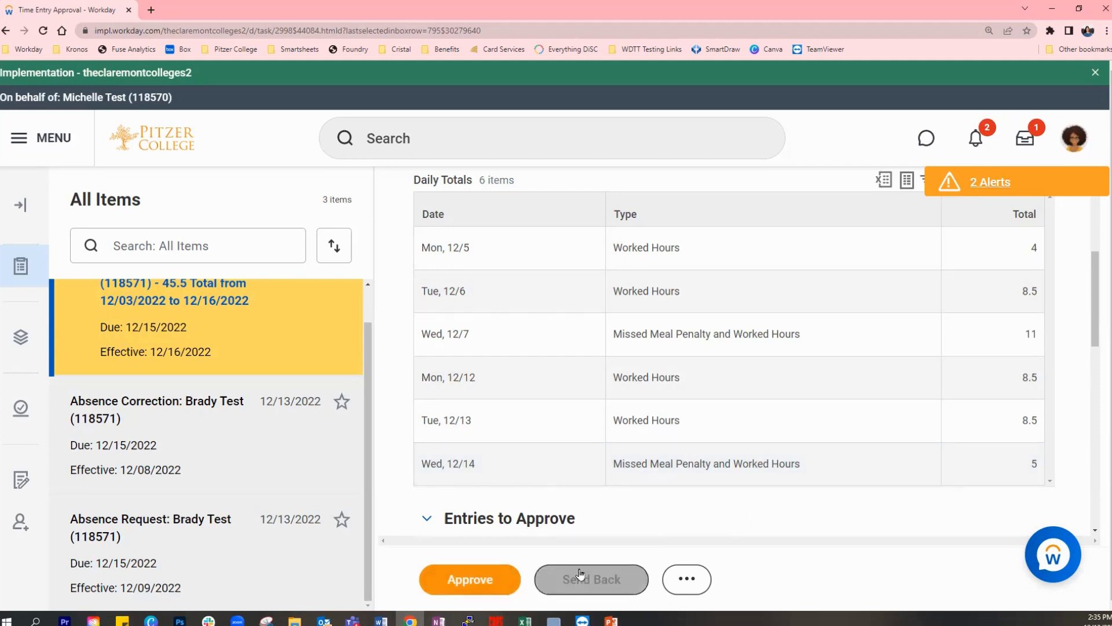
{"action": "left_click", "coordinate": [468, 579]}
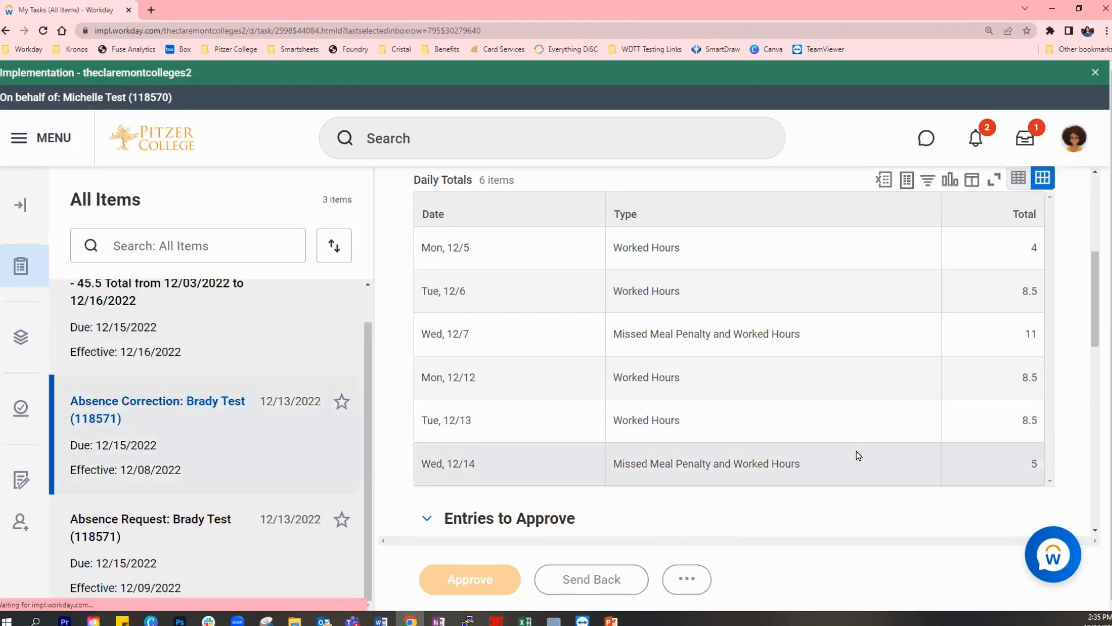
{"action": "left_click", "coordinate": [781, 191]}
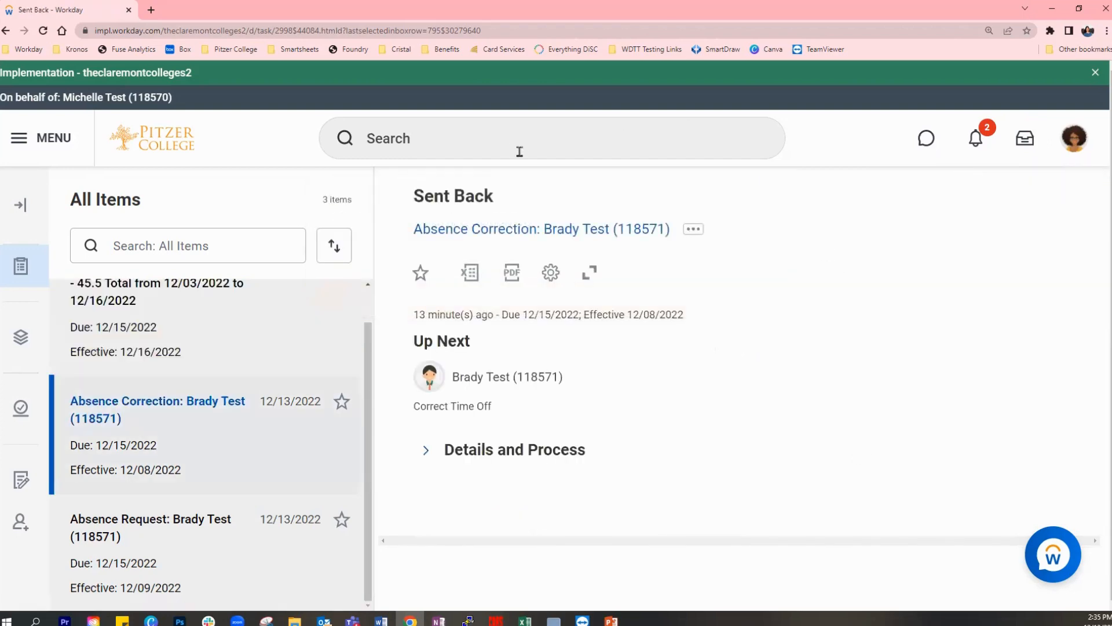
- Run the Start Proxy task and act as the employee whose absence correction was sent back, entering that person's name
{"action": "left_click", "coordinate": [510, 138]}
{"action": "type", "text": "sta"}
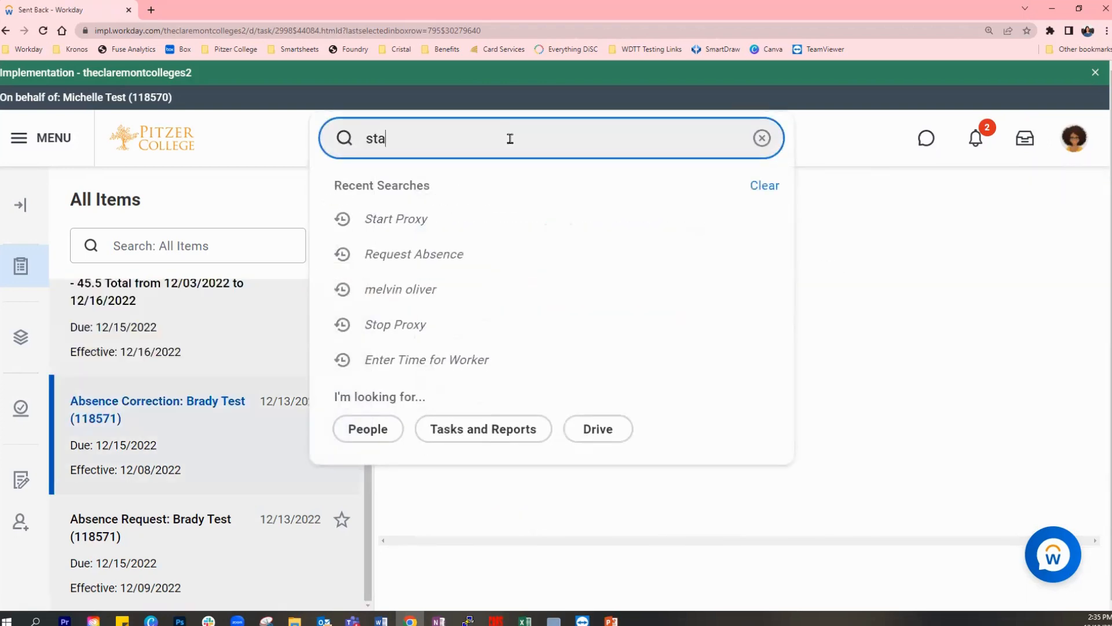
{"action": "type", "text": "rt pro"}
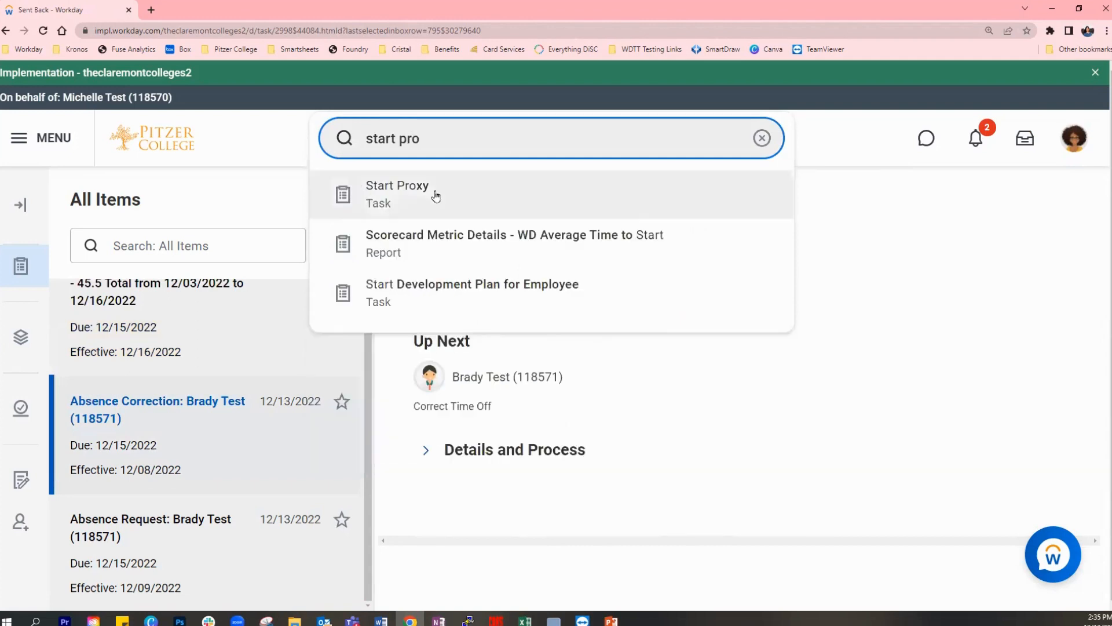
{"action": "left_click", "coordinate": [434, 192]}
{"action": "left_click", "coordinate": [196, 295]}
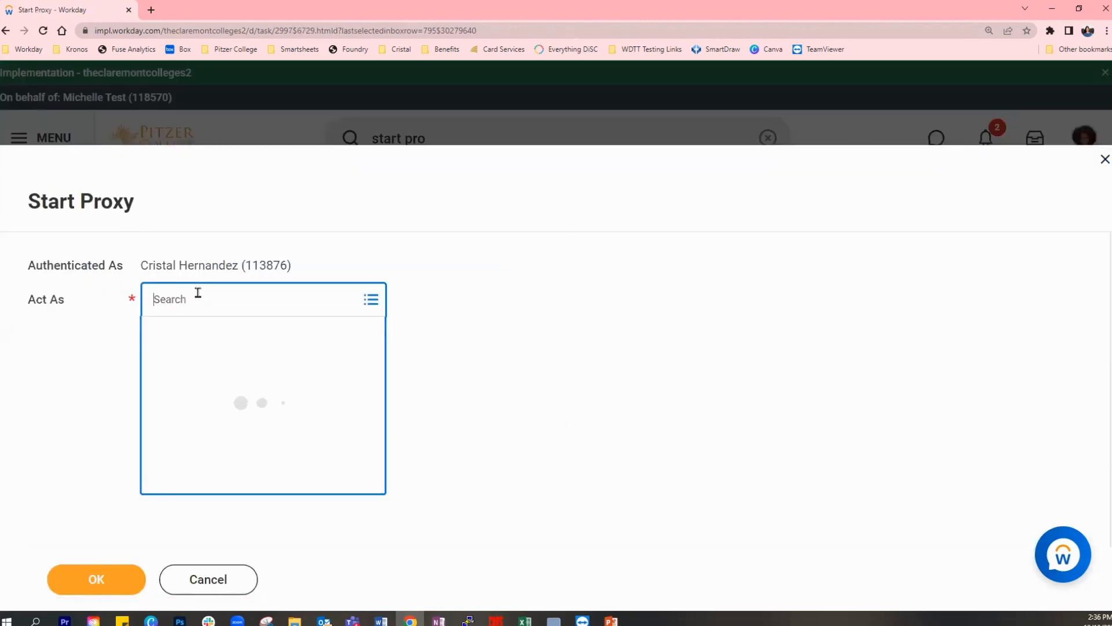
{"action": "type", "text": "brady test"}
{"action": "key", "text": "Return"}
{"action": "left_click", "coordinate": [99, 580]}
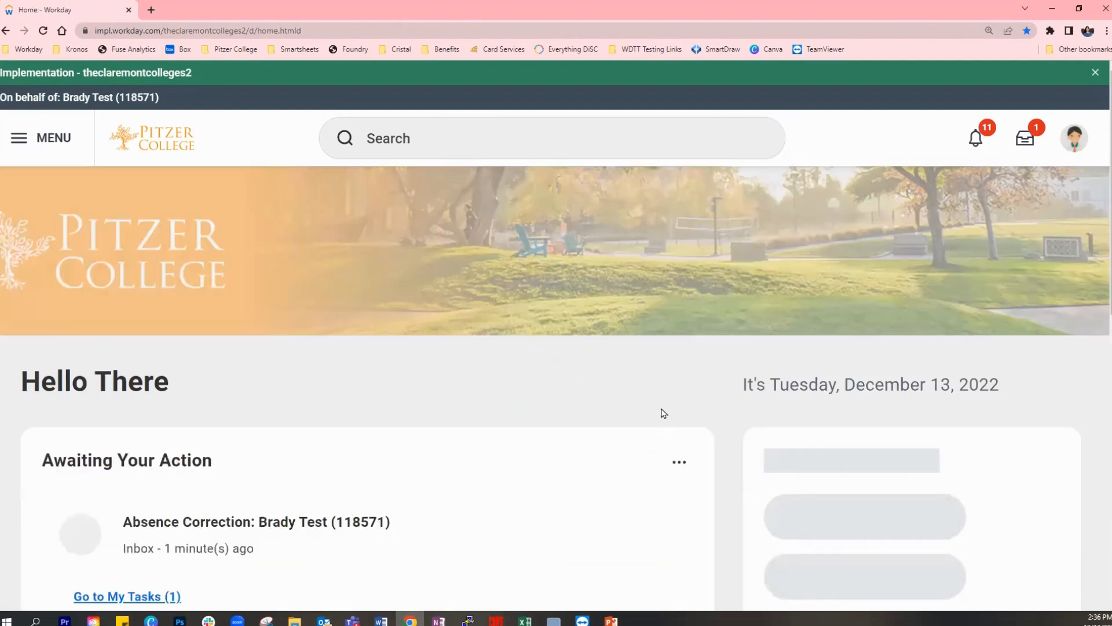
- Open the absence correction awaiting action and skip the My Tasks welcome tour
{"action": "scroll", "coordinate": [659, 406], "scroll_direction": "down", "scroll_amount": 1}
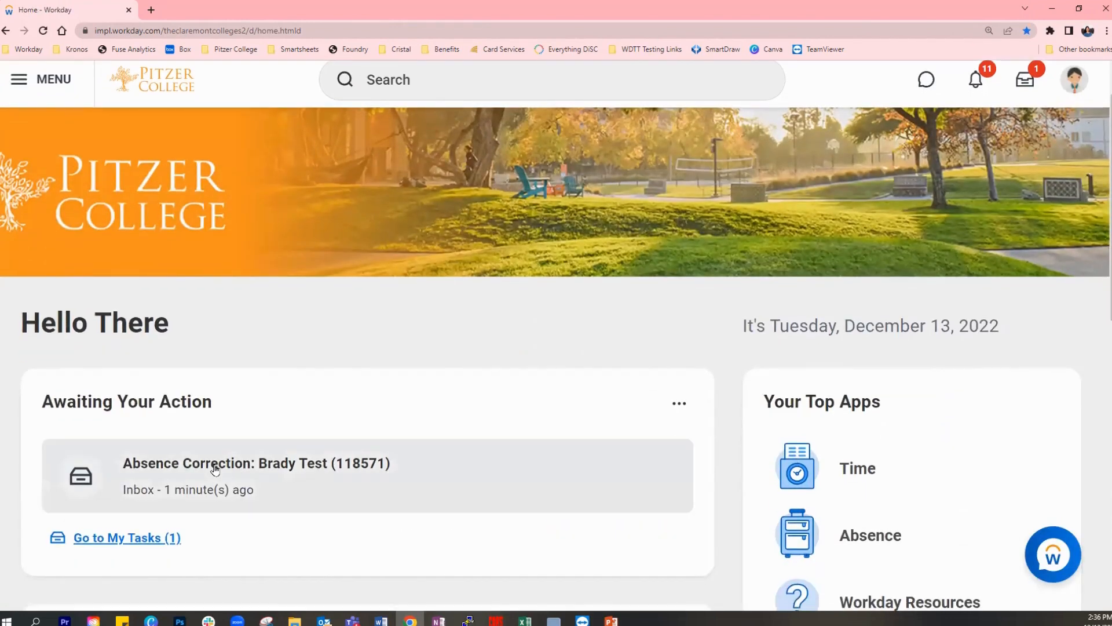
{"action": "left_click", "coordinate": [214, 469]}
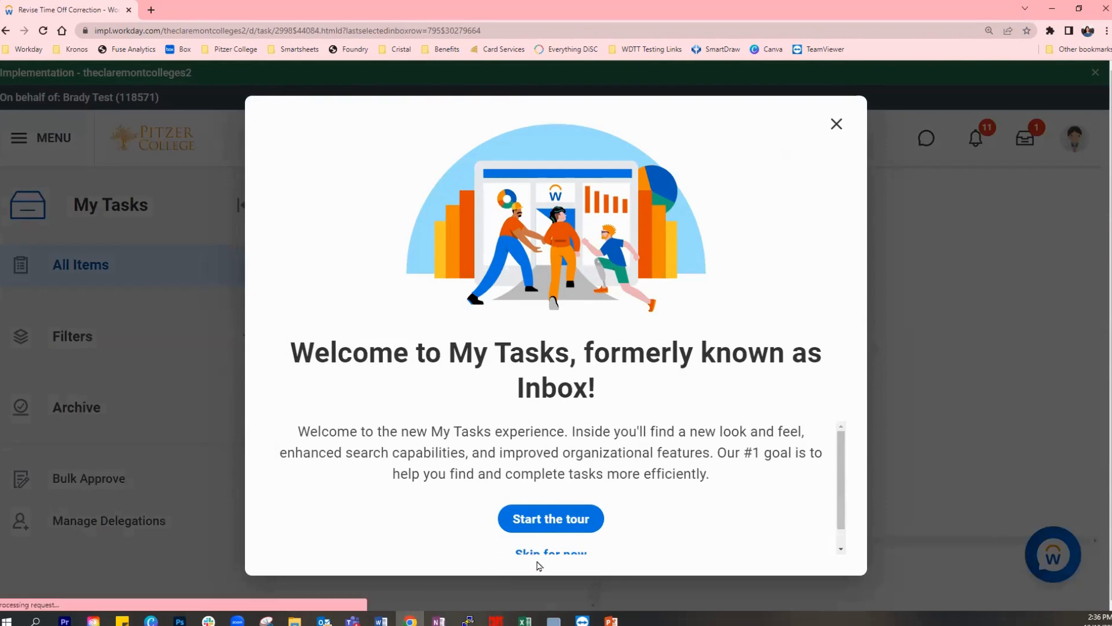
{"action": "scroll", "coordinate": [623, 516], "scroll_direction": "down", "scroll_amount": 1}
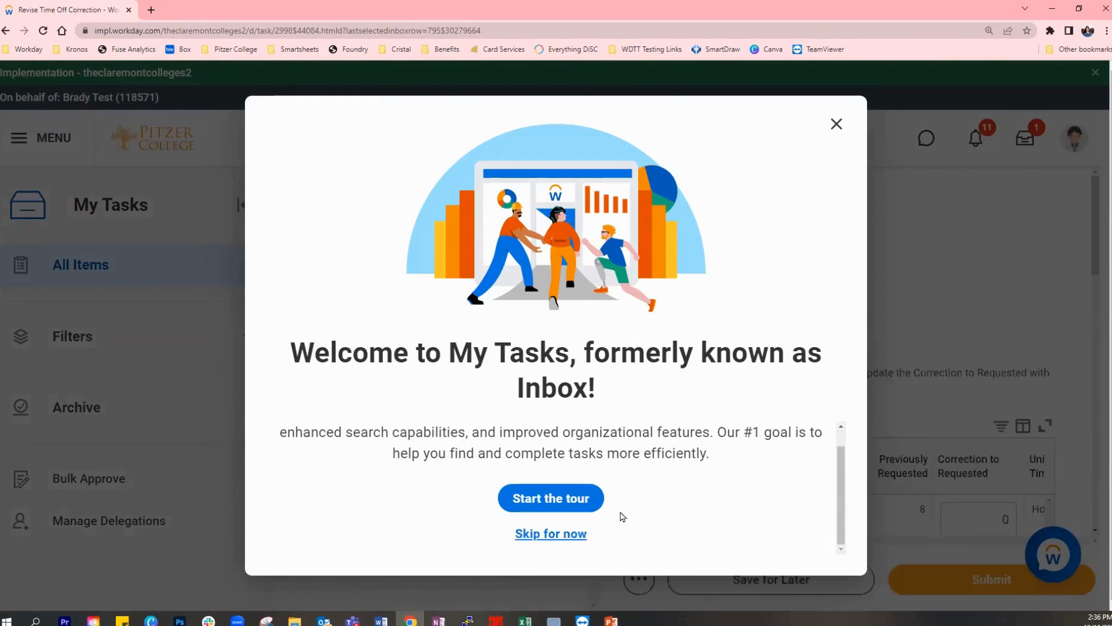
{"action": "left_click", "coordinate": [565, 536]}
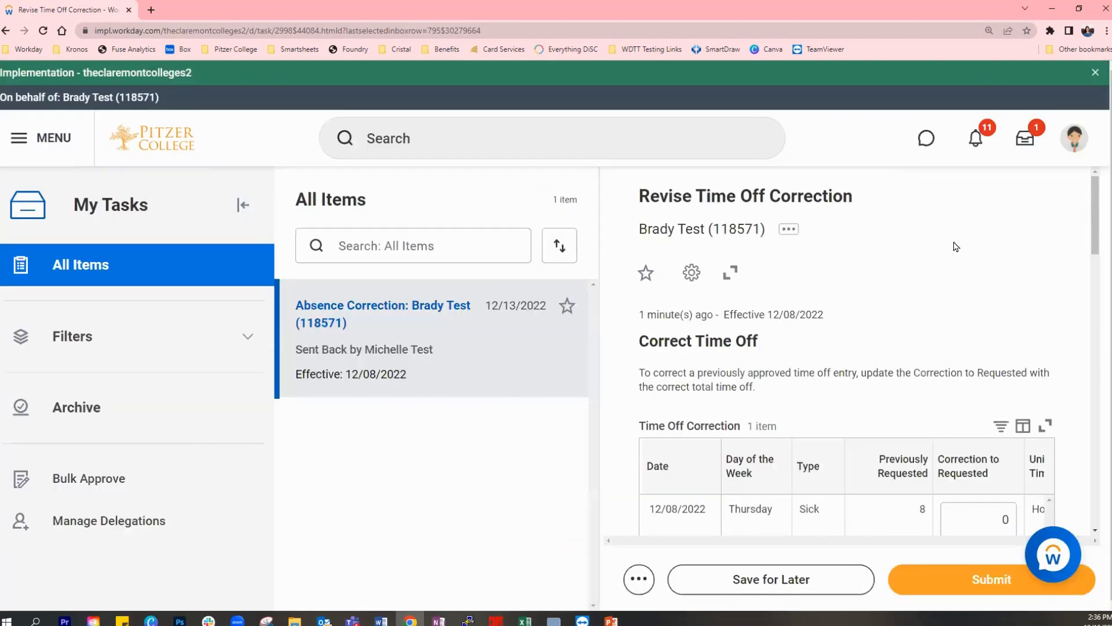
- Examine the returned time off correction, its projected balances and the approver's send back reason in the comments
{"action": "scroll", "coordinate": [956, 246], "scroll_direction": "down", "scroll_amount": 1}
{"action": "scroll", "coordinate": [955, 246], "scroll_direction": "up", "scroll_amount": 1}
{"action": "scroll", "coordinate": [641, 312], "scroll_direction": "down", "scroll_amount": 1}
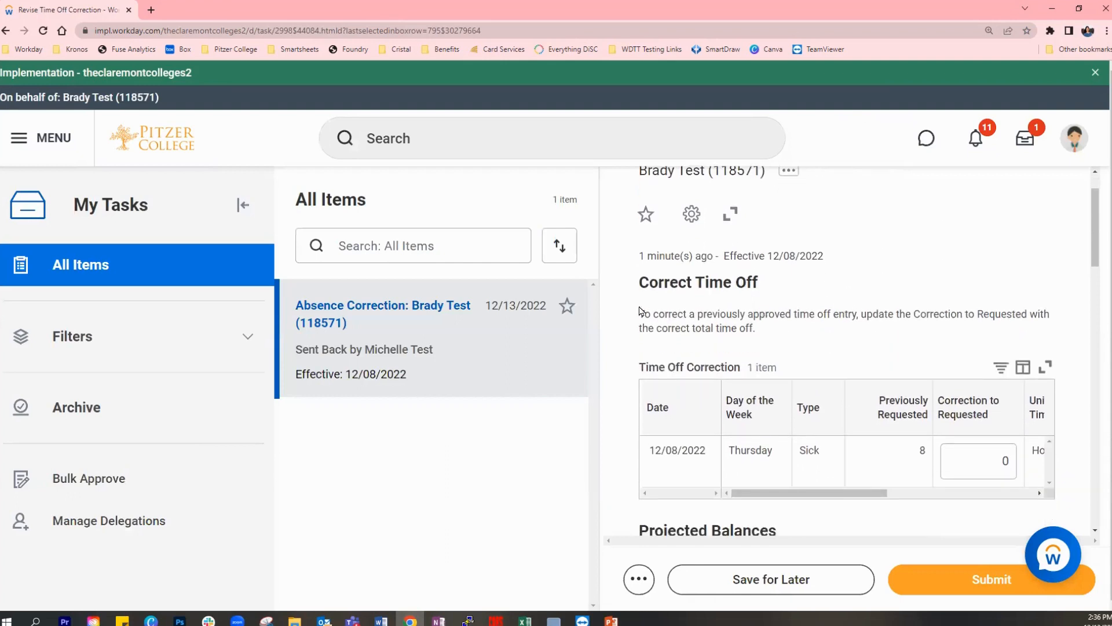
{"action": "scroll", "coordinate": [1037, 296], "scroll_direction": "down", "scroll_amount": 2}
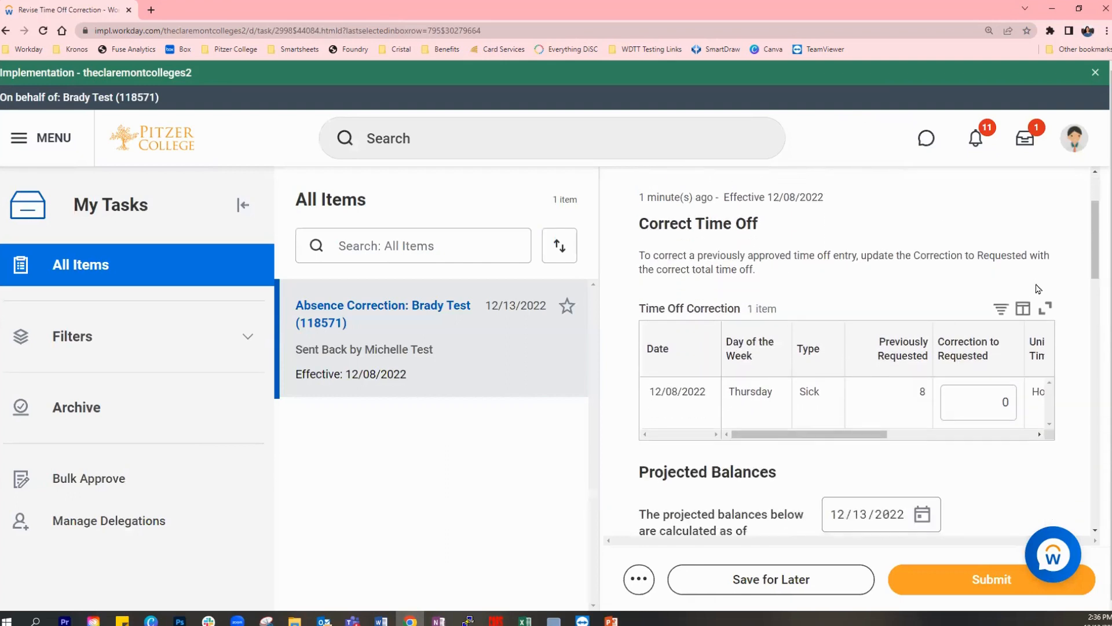
{"action": "scroll", "coordinate": [1043, 459], "scroll_direction": "down", "scroll_amount": 4}
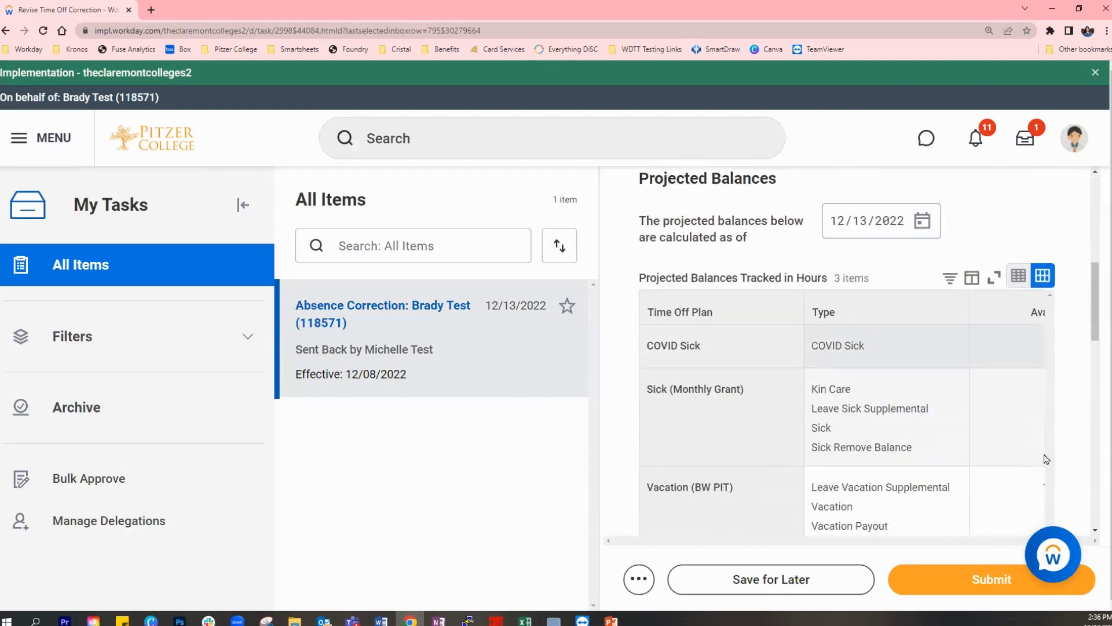
{"action": "scroll", "coordinate": [1015, 463], "scroll_direction": "down", "scroll_amount": 6}
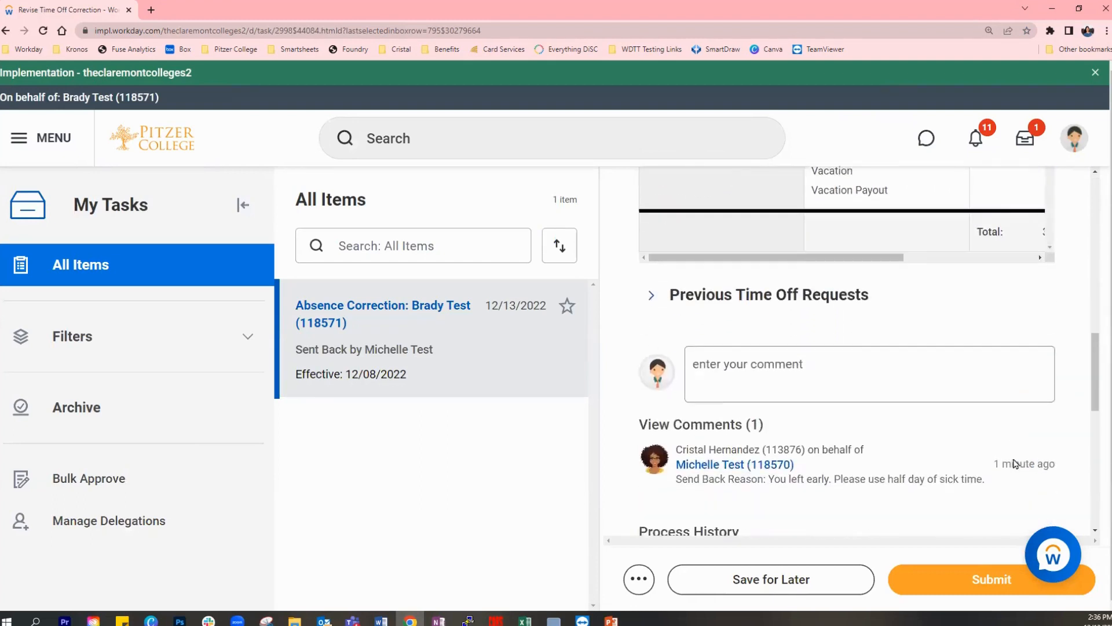
{"action": "scroll", "coordinate": [927, 434], "scroll_direction": "down", "scroll_amount": 2}
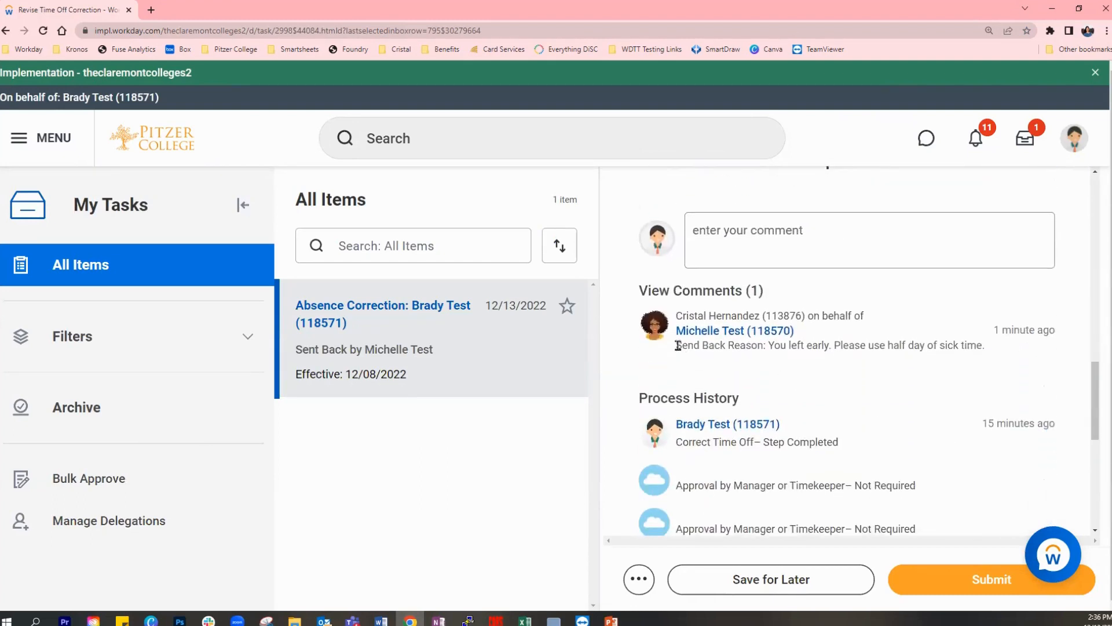
{"action": "left_click_drag", "start_coordinate": [678, 345], "coordinate": [989, 354]}
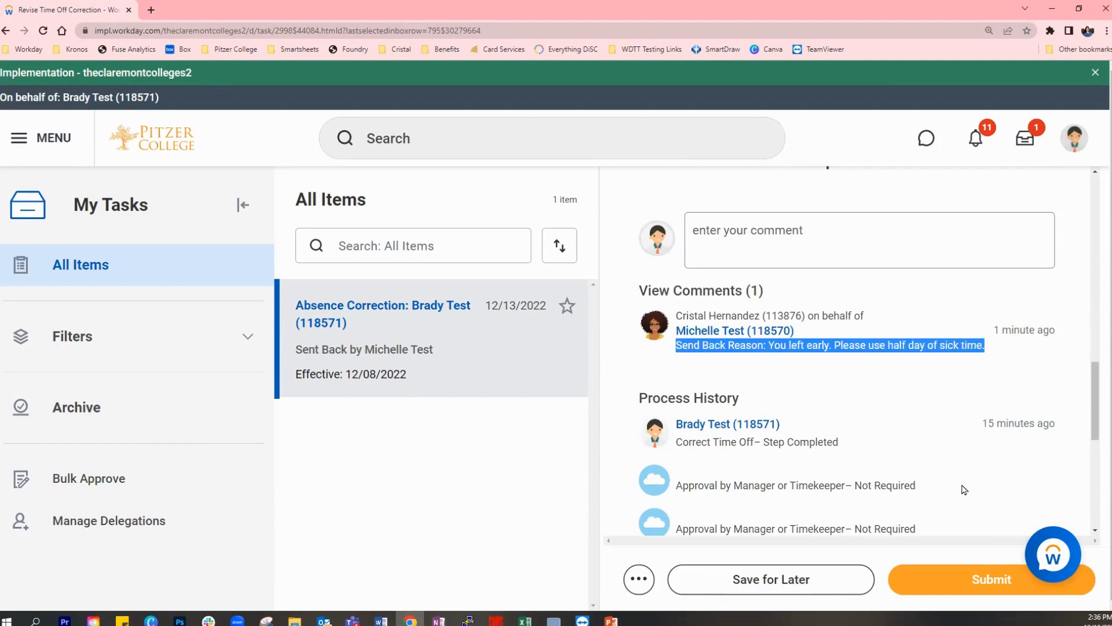
- Set the Correction to Requested for the 12/08/2022 sick time to 4 hours and submit the revised correction
{"action": "scroll", "coordinate": [965, 489], "scroll_direction": "up", "scroll_amount": 10}
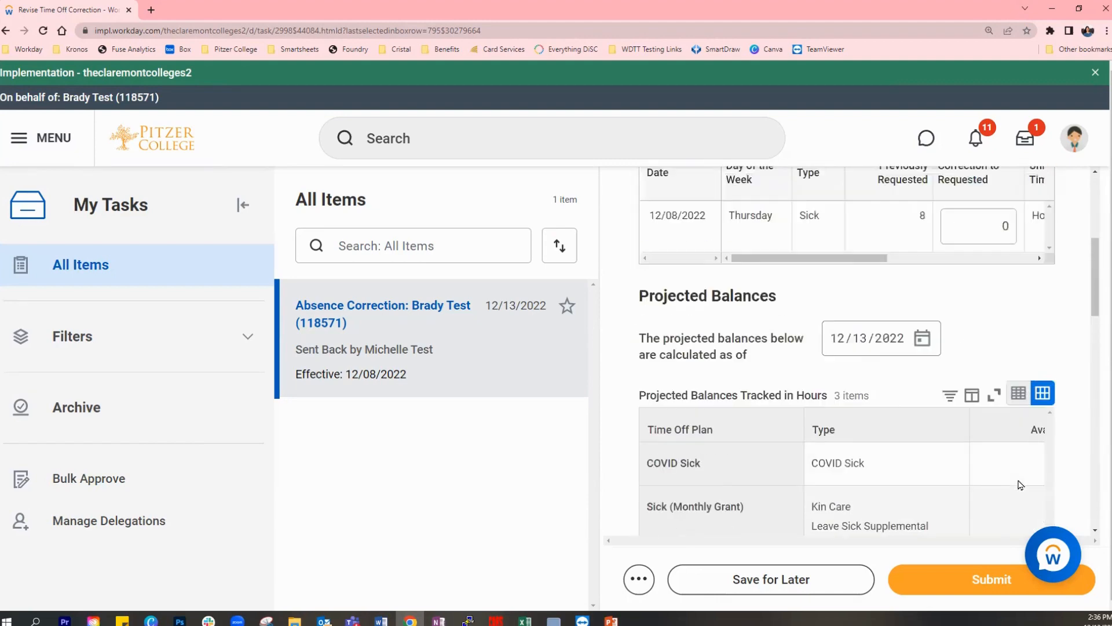
{"action": "scroll", "coordinate": [1021, 484], "scroll_direction": "up", "scroll_amount": 3}
{"action": "left_click", "coordinate": [1003, 344]}
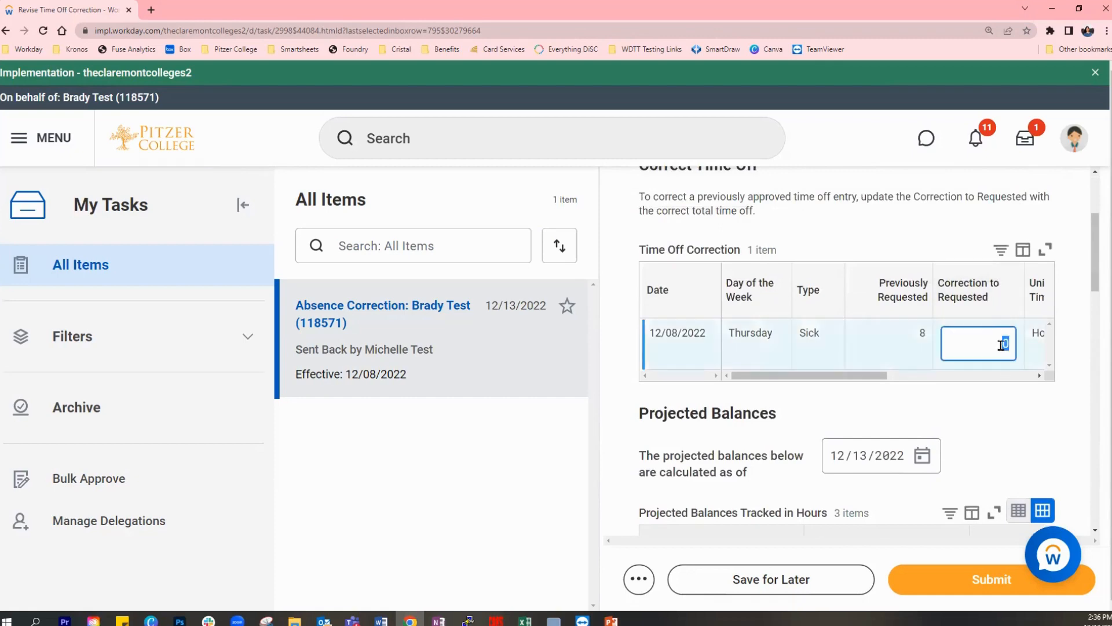
{"action": "left_click", "coordinate": [1001, 341]}
{"action": "double_click", "coordinate": [1007, 343]}
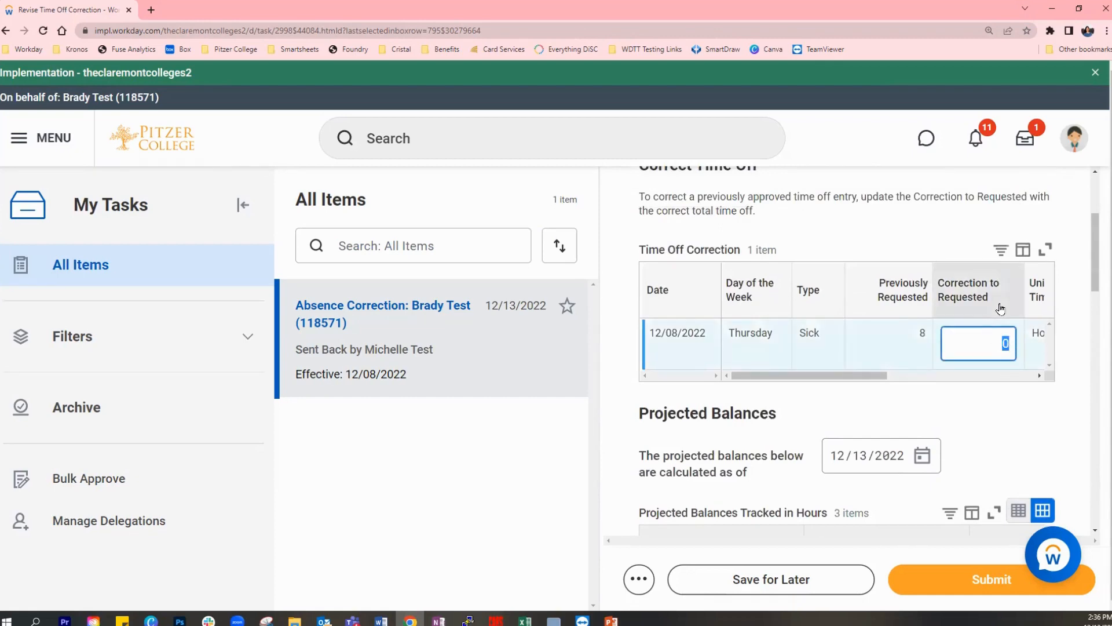
{"action": "type", "text": "4"}
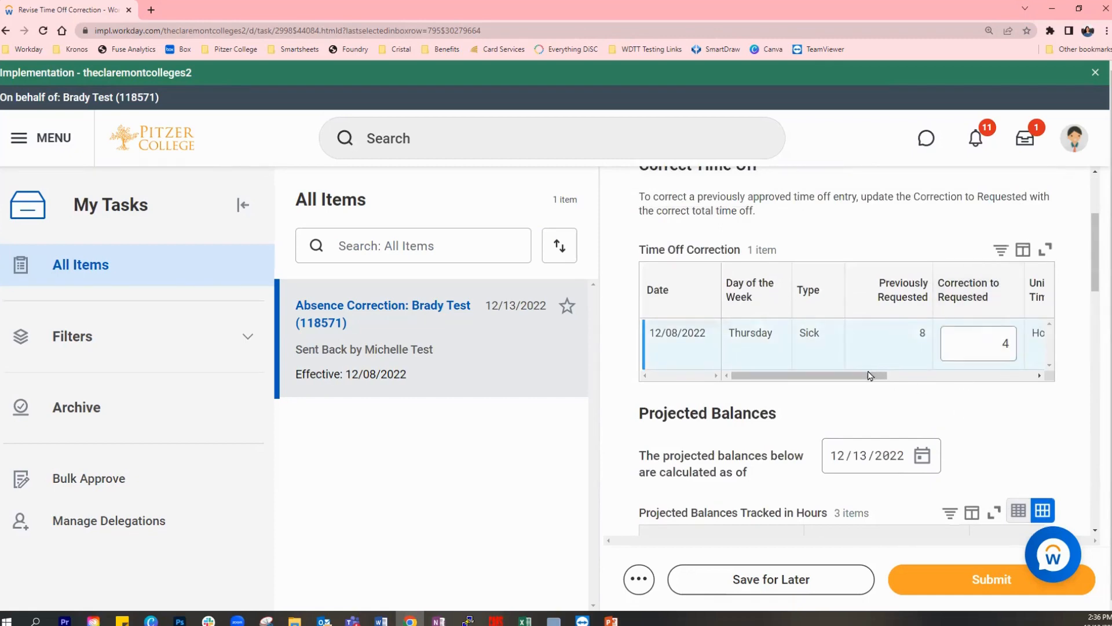
{"action": "left_click_drag", "start_coordinate": [880, 376], "coordinate": [1002, 374]}
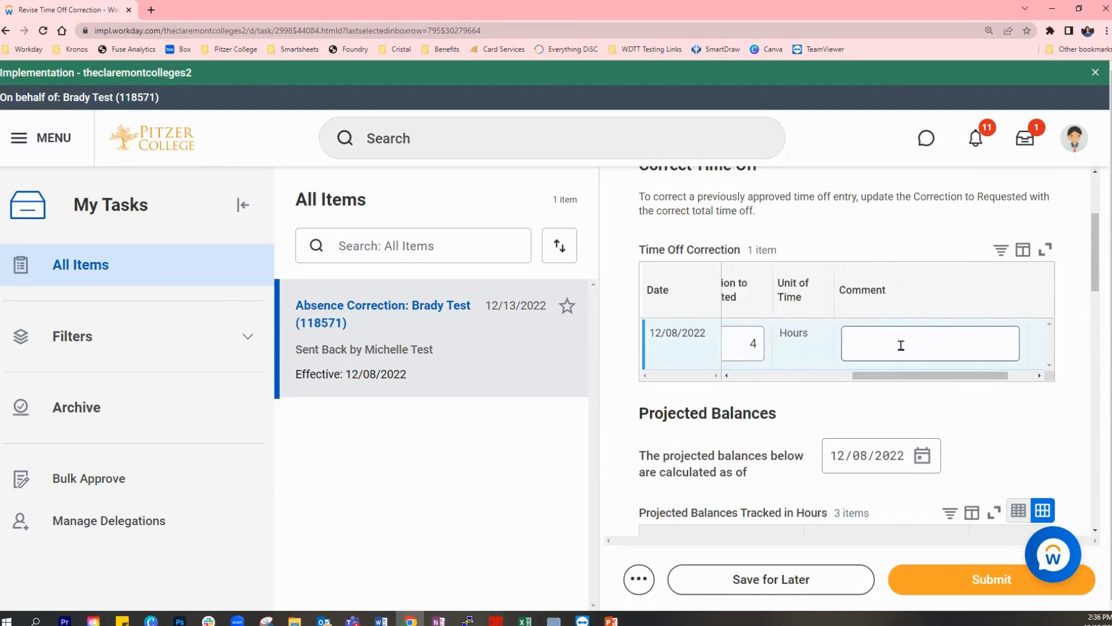
{"action": "left_click_drag", "start_coordinate": [908, 380], "coordinate": [748, 383]}
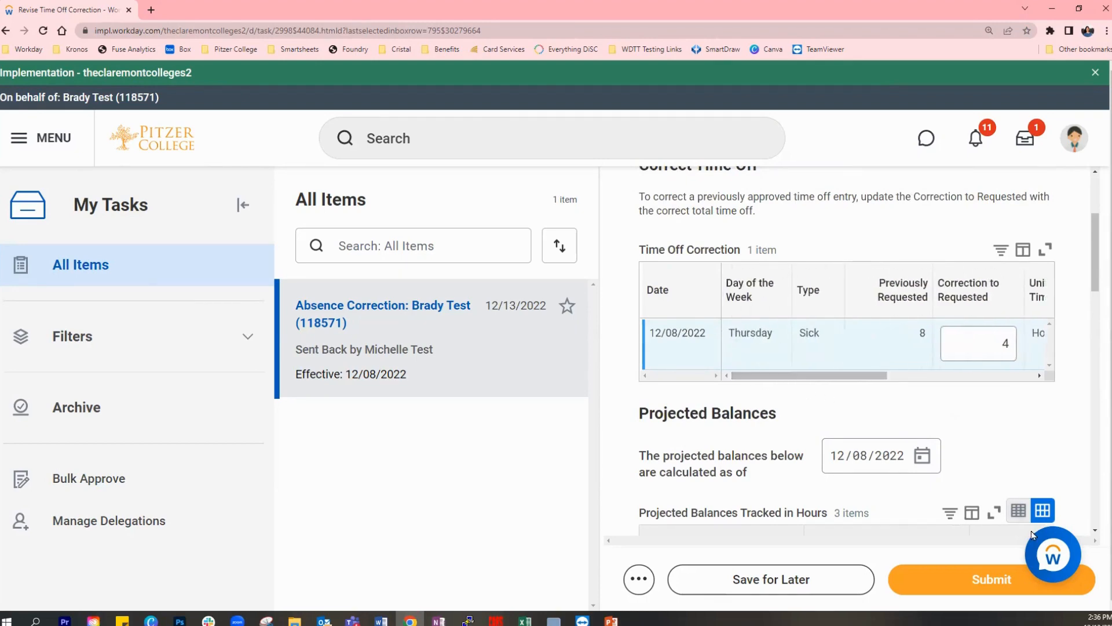
{"action": "left_click", "coordinate": [979, 581]}
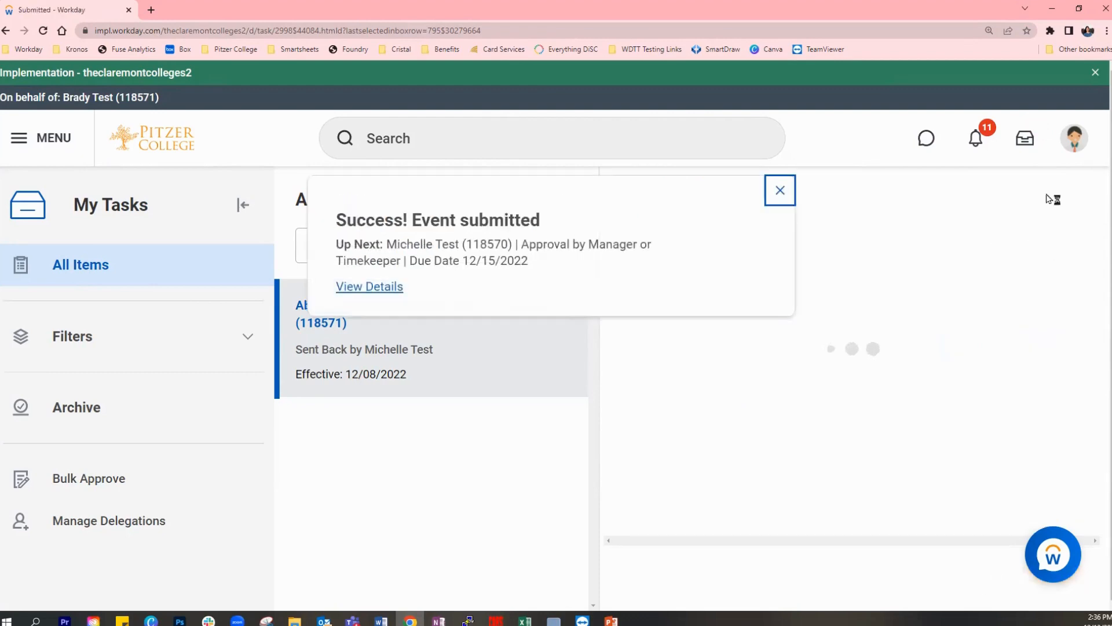
- Dismiss the submission confirmation, return to the home page and open the current week's Enter Time calendar from the Time app
{"action": "left_click", "coordinate": [780, 190]}
{"action": "left_click", "coordinate": [137, 144]}
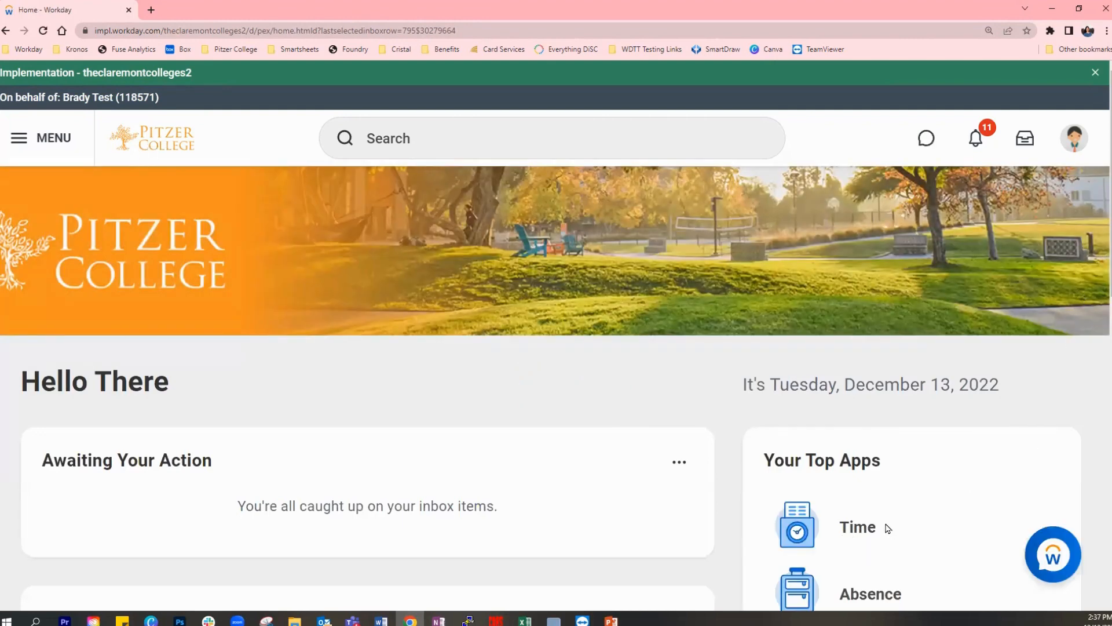
{"action": "left_click", "coordinate": [853, 534]}
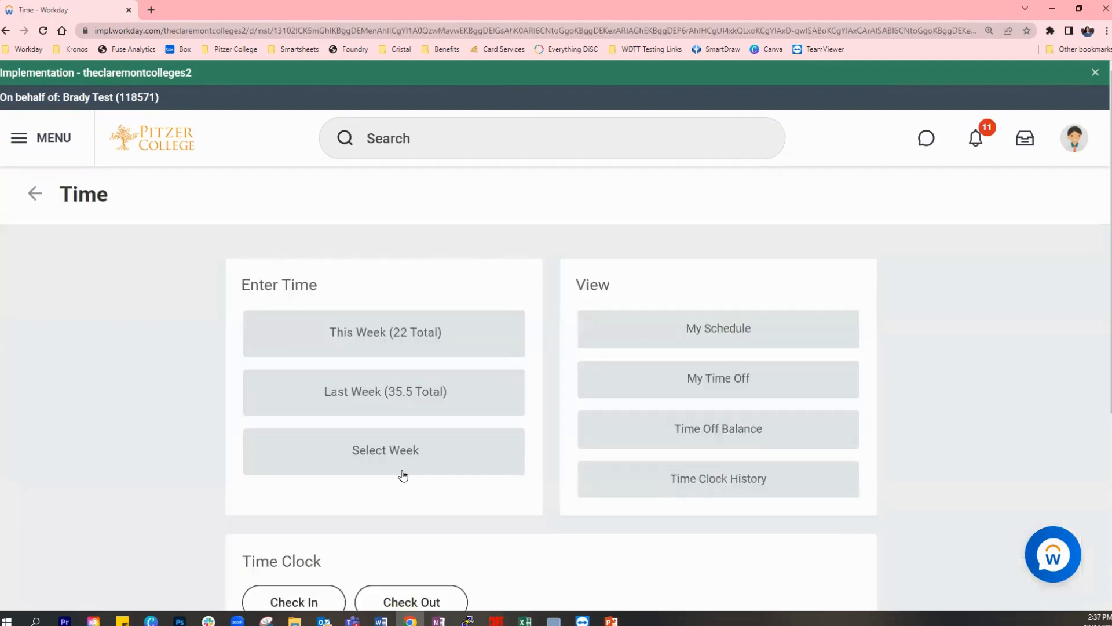
{"action": "left_click", "coordinate": [380, 343]}
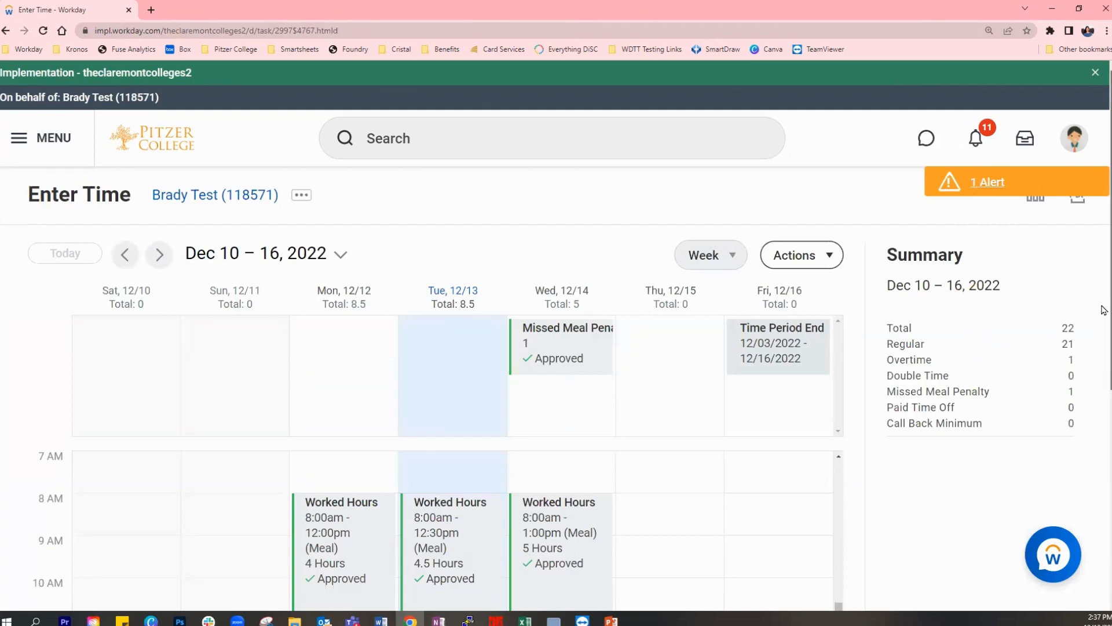
- Go to the Dec 3 – 9, 2022 week and review the sick time, vacation and worked hours entries with their approval statuses
{"action": "scroll", "coordinate": [1101, 371], "scroll_direction": "down", "scroll_amount": 3}
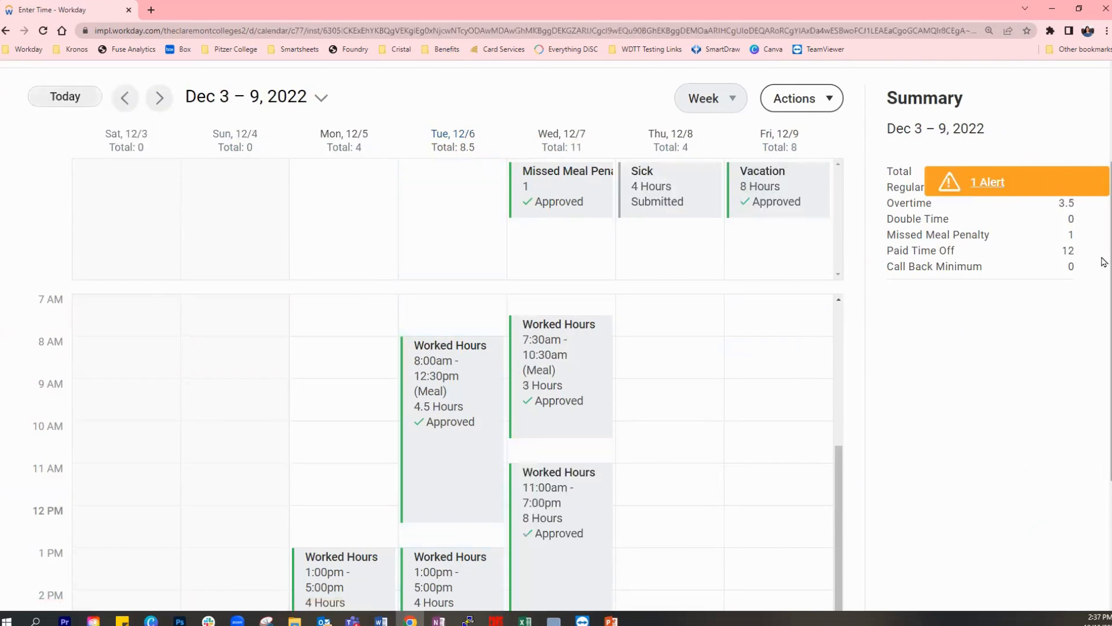
{"action": "scroll", "coordinate": [1103, 243], "scroll_direction": "down", "scroll_amount": 1}
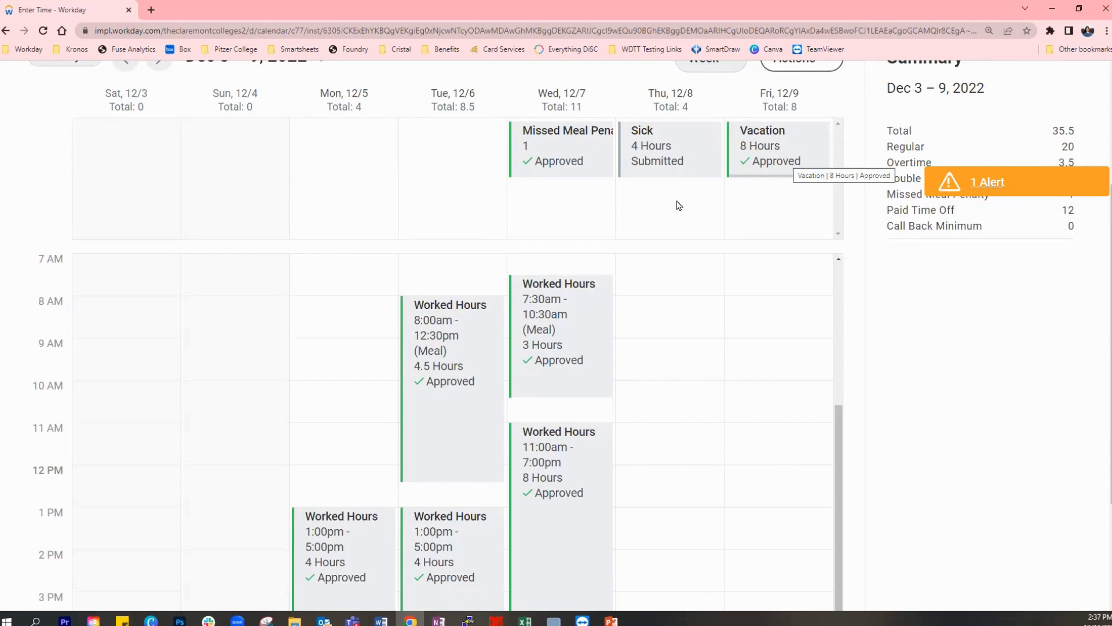
{"action": "scroll", "coordinate": [775, 387], "scroll_direction": "down", "scroll_amount": 1}
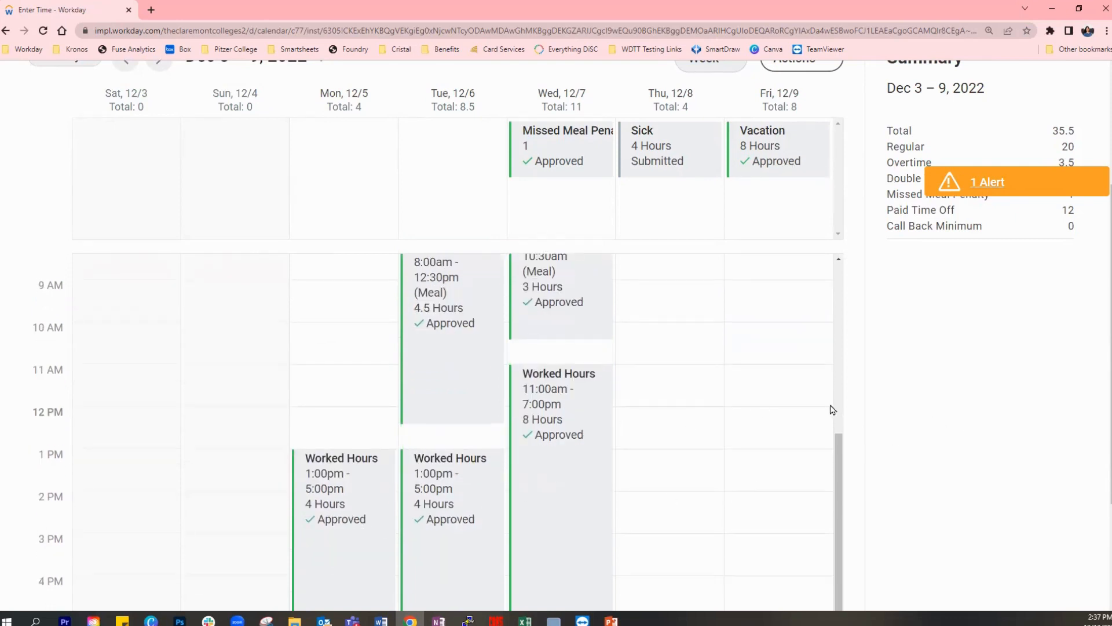
{"action": "scroll", "coordinate": [832, 255], "scroll_direction": "up", "scroll_amount": 5}
{"action": "scroll", "coordinate": [952, 238], "scroll_direction": "up", "scroll_amount": 1}
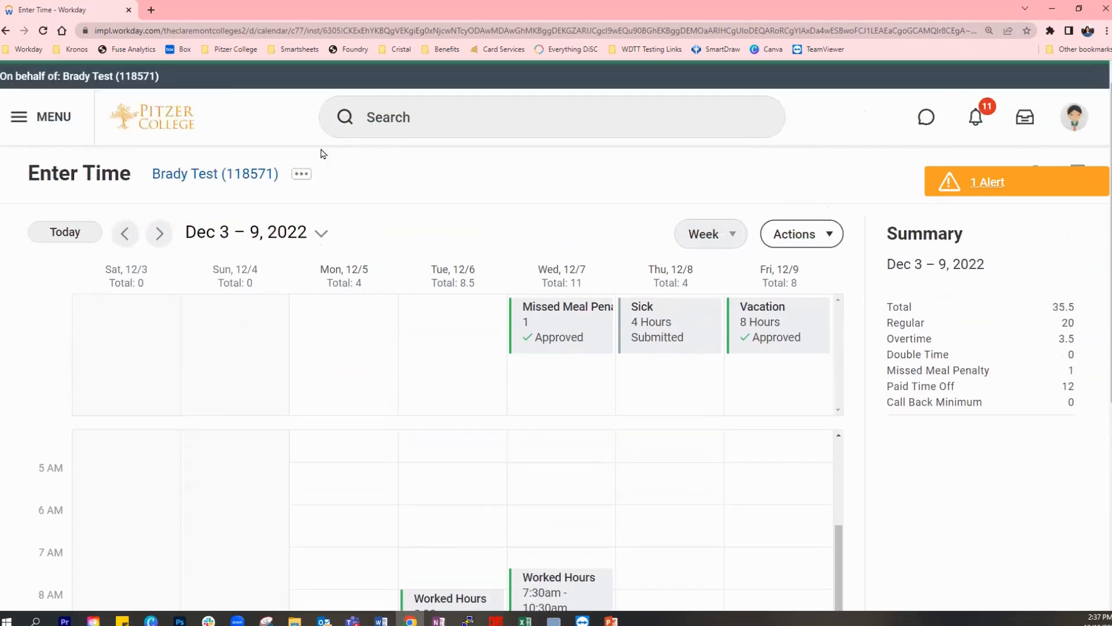
{"action": "left_click", "coordinate": [238, 175]}
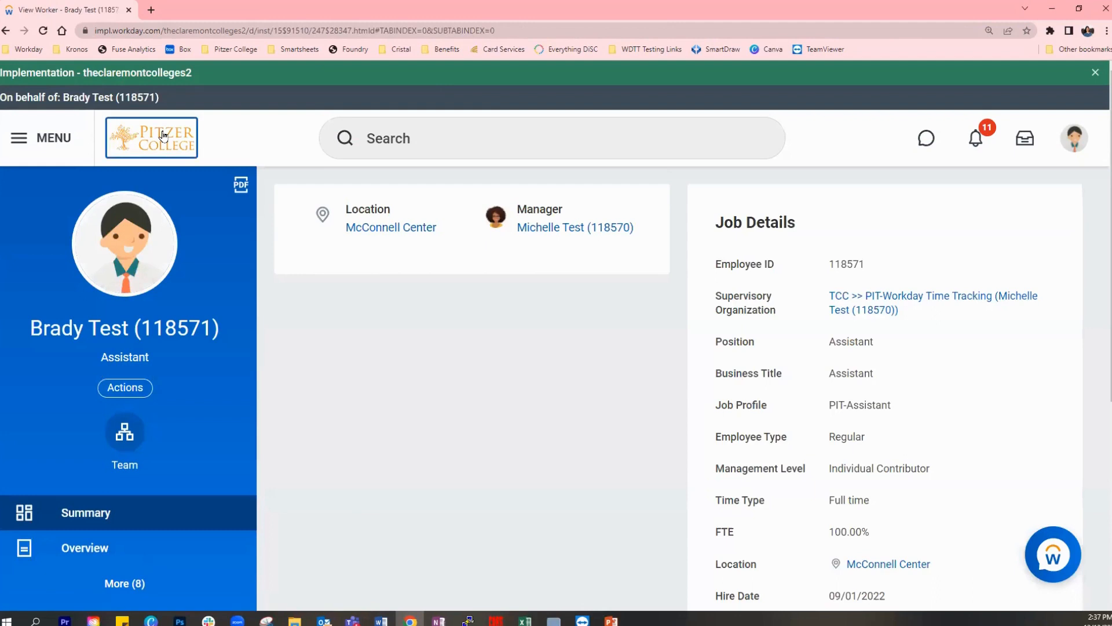
- Open the Absence Calendar via Request Absence and check the status of the December 8 sick and December 9 vacation entries
{"action": "left_click", "coordinate": [164, 135]}
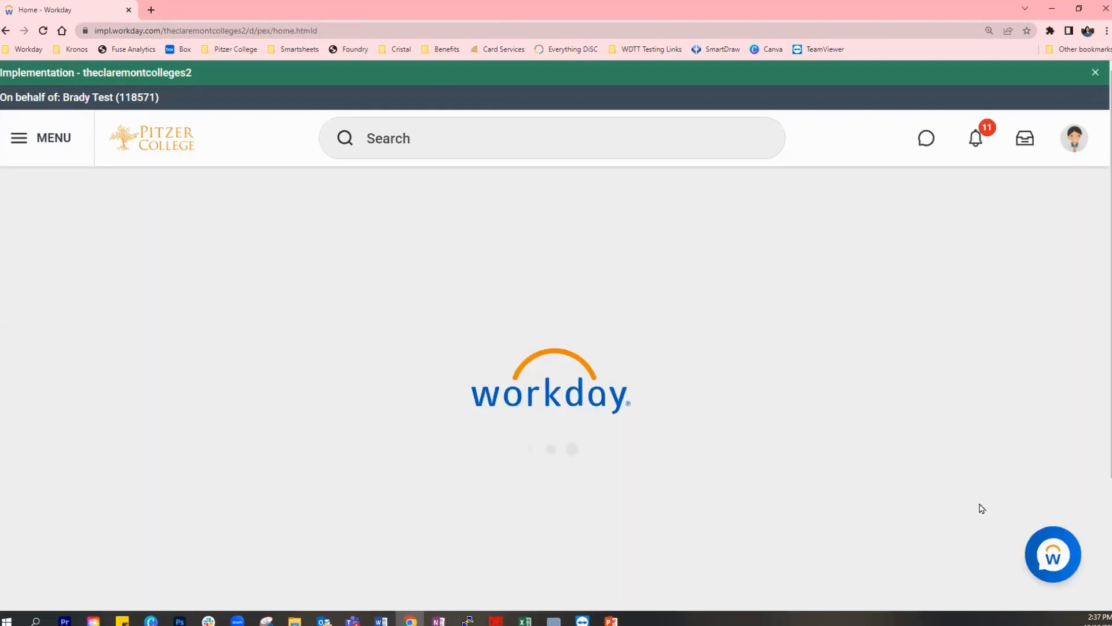
{"action": "scroll", "coordinate": [948, 481], "scroll_direction": "down", "scroll_amount": 2}
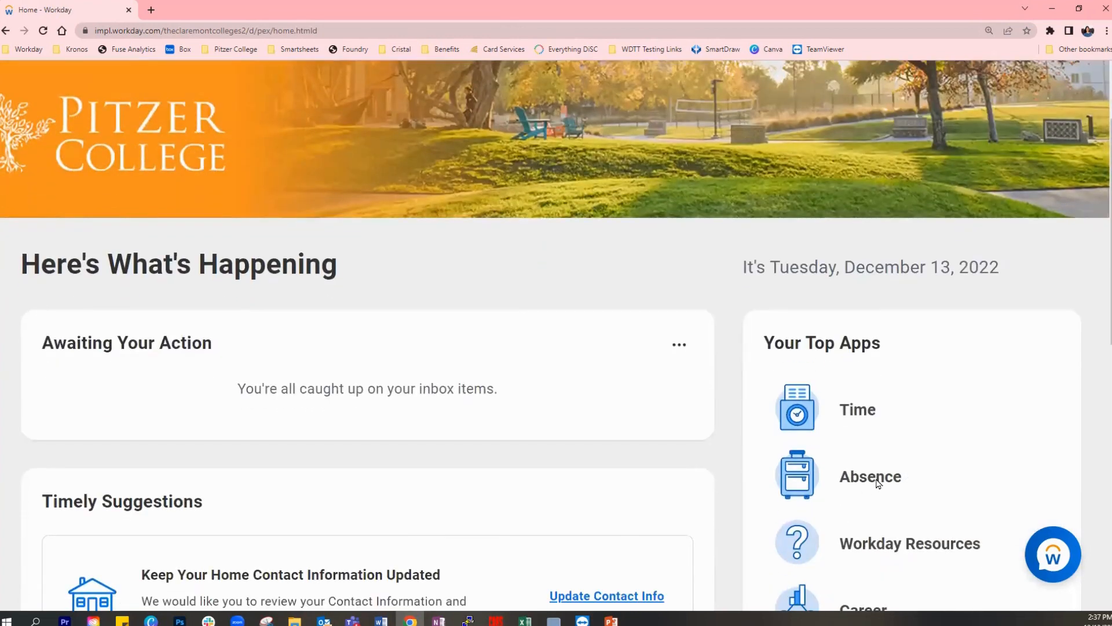
{"action": "left_click", "coordinate": [881, 478]}
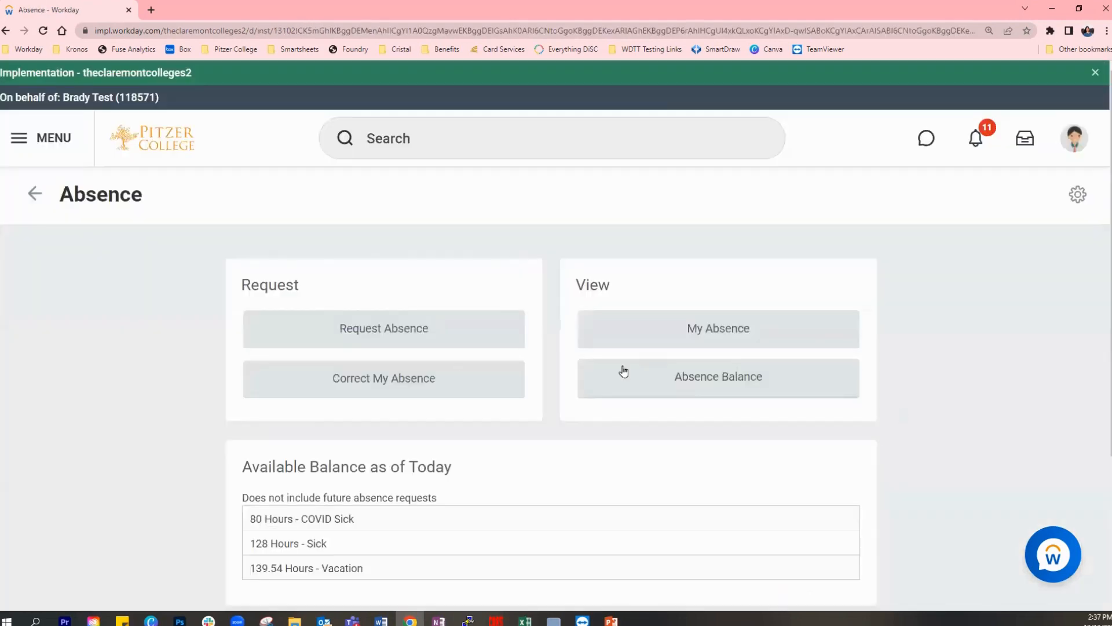
{"action": "left_click", "coordinate": [392, 328]}
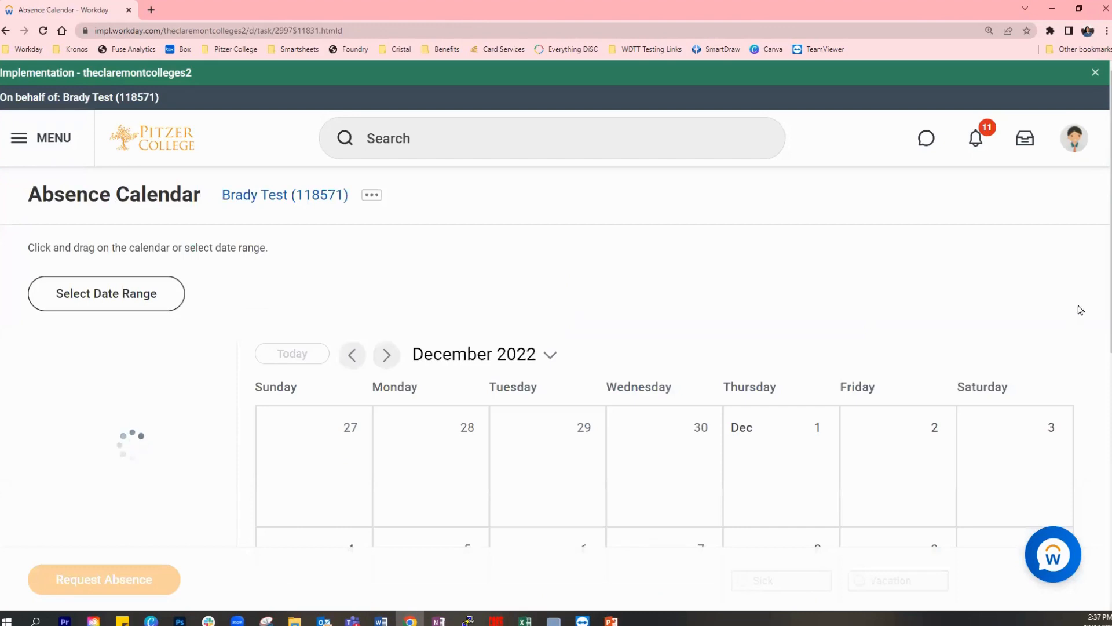
{"action": "left_click_drag", "start_coordinate": [1102, 182], "coordinate": [1104, 346]}
{"action": "mouse_move", "coordinate": [922, 305]}
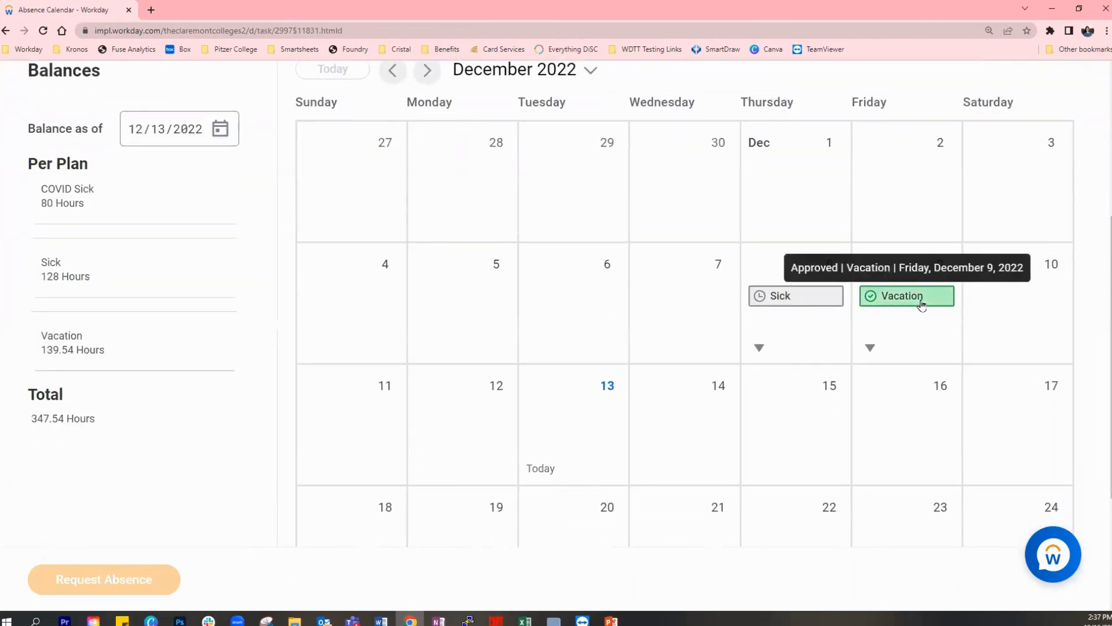
{"action": "mouse_move", "coordinate": [812, 302]}
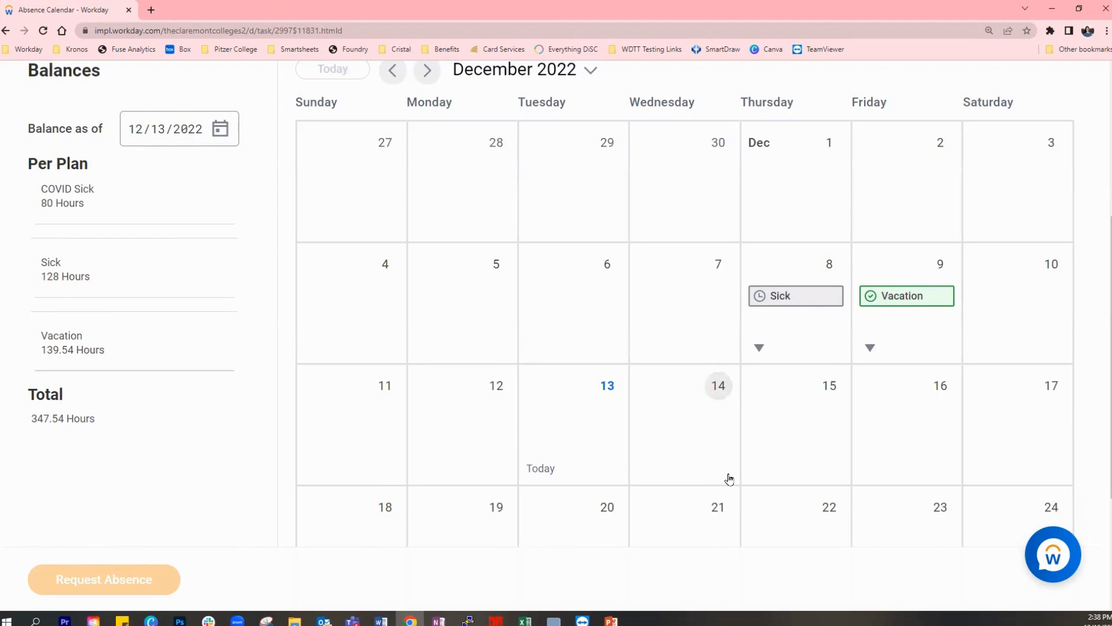
- Leave the Absence Calendar and return to the home page to check the items awaiting action
{"action": "scroll", "coordinate": [729, 478], "scroll_direction": "up", "scroll_amount": 3}
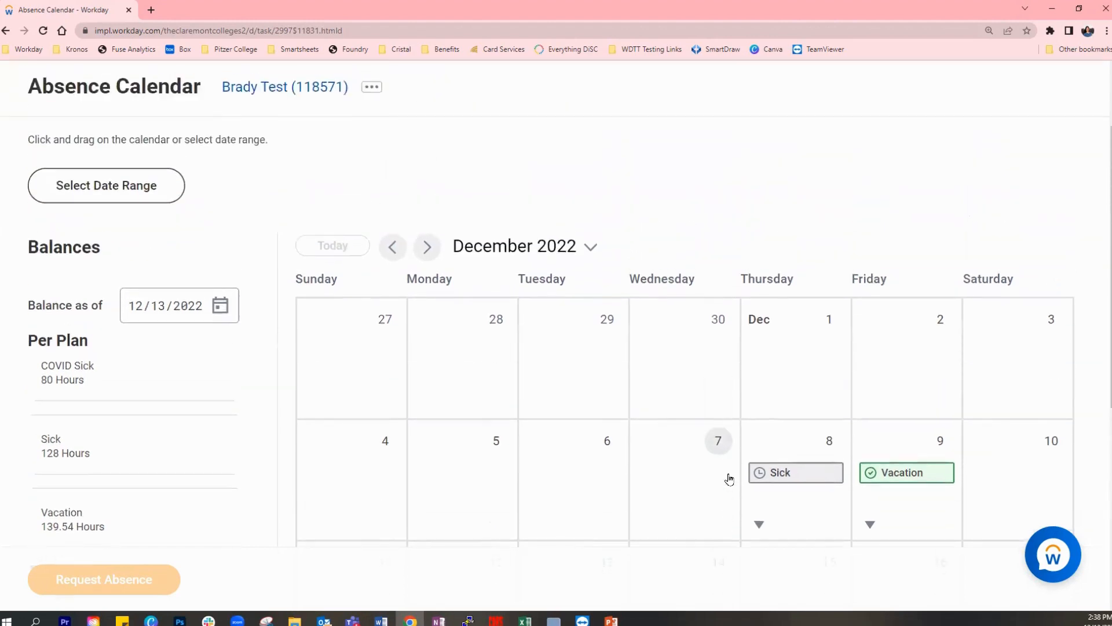
{"action": "scroll", "coordinate": [729, 479], "scroll_direction": "up", "scroll_amount": 2}
{"action": "left_click", "coordinate": [158, 144]}
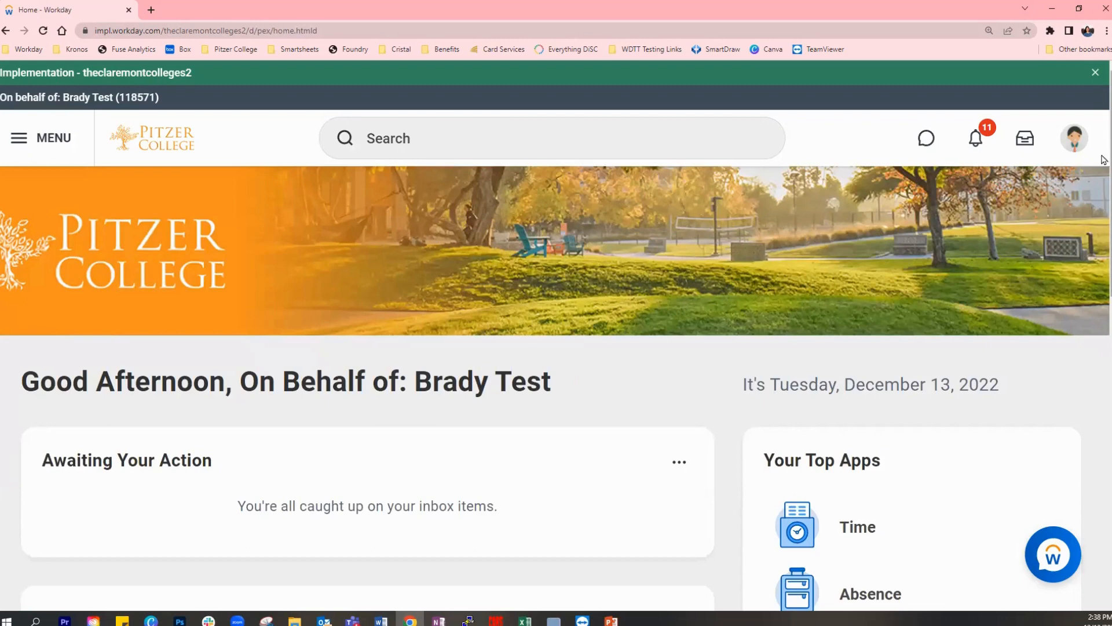
{"action": "scroll", "coordinate": [737, 433], "scroll_direction": "down", "scroll_amount": 2}
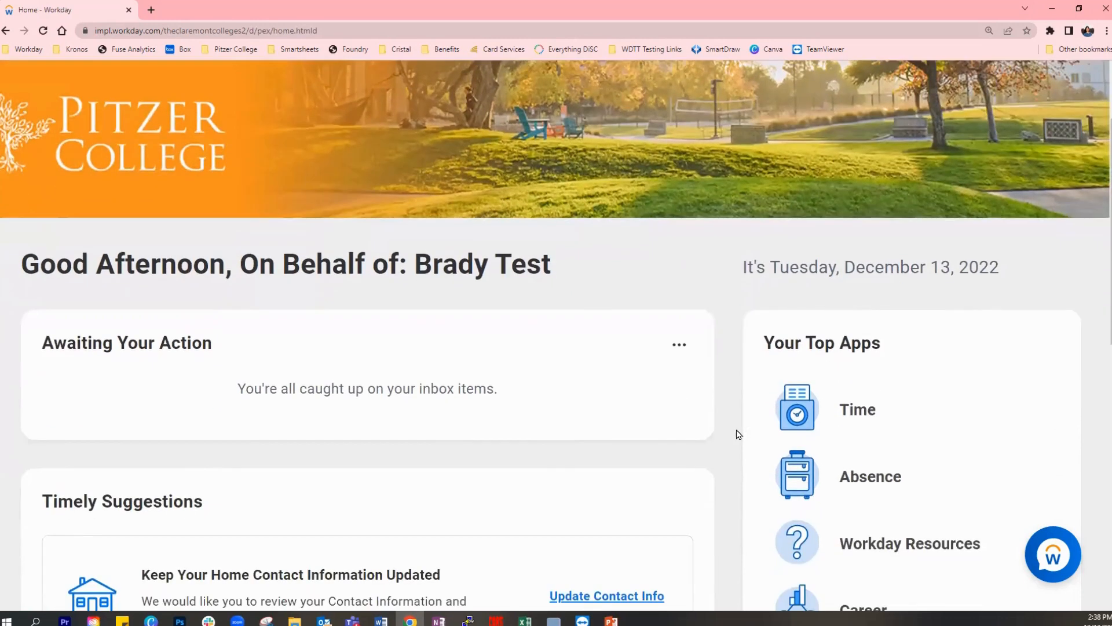
{"action": "scroll", "coordinate": [737, 433], "scroll_direction": "up", "scroll_amount": 2}
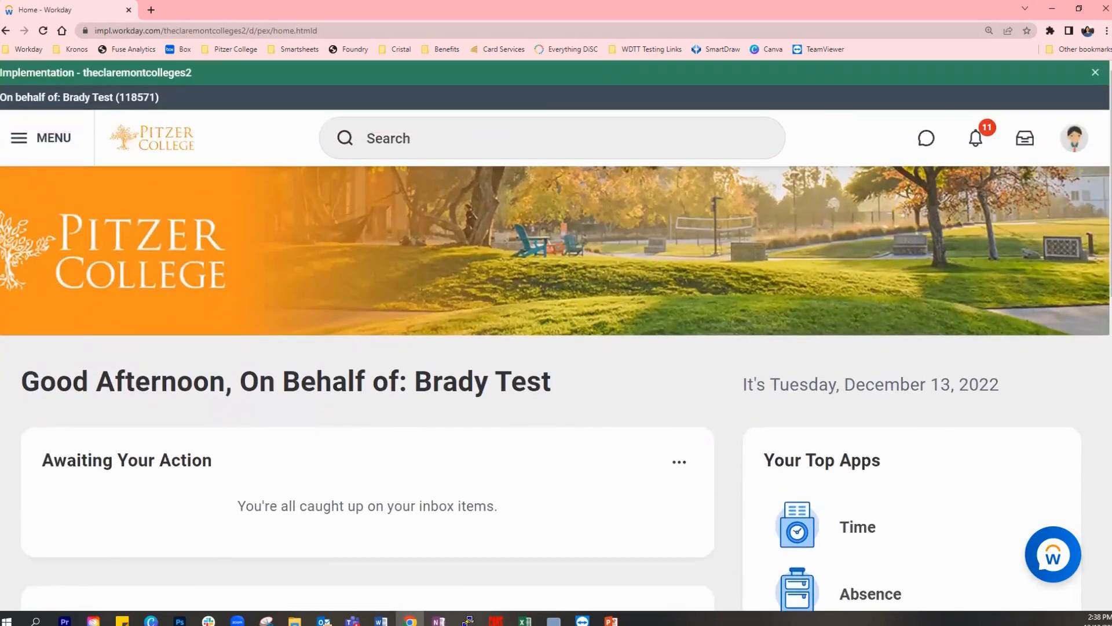